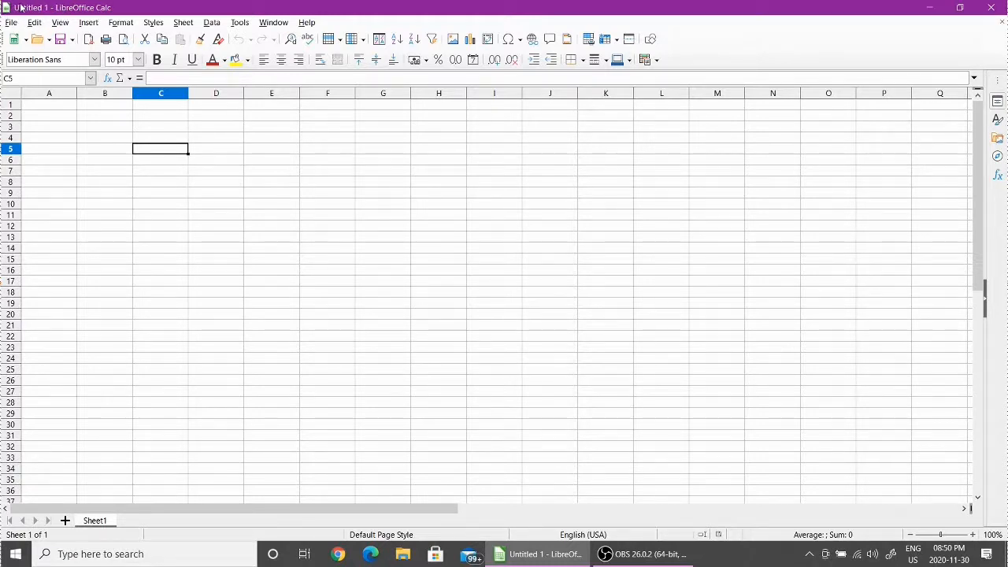
# Step: Save the blank spreadsheet to the Desktop folder as "demo" in ODF Spreadsheet (*.ods) format
pyautogui.click(214, 116)
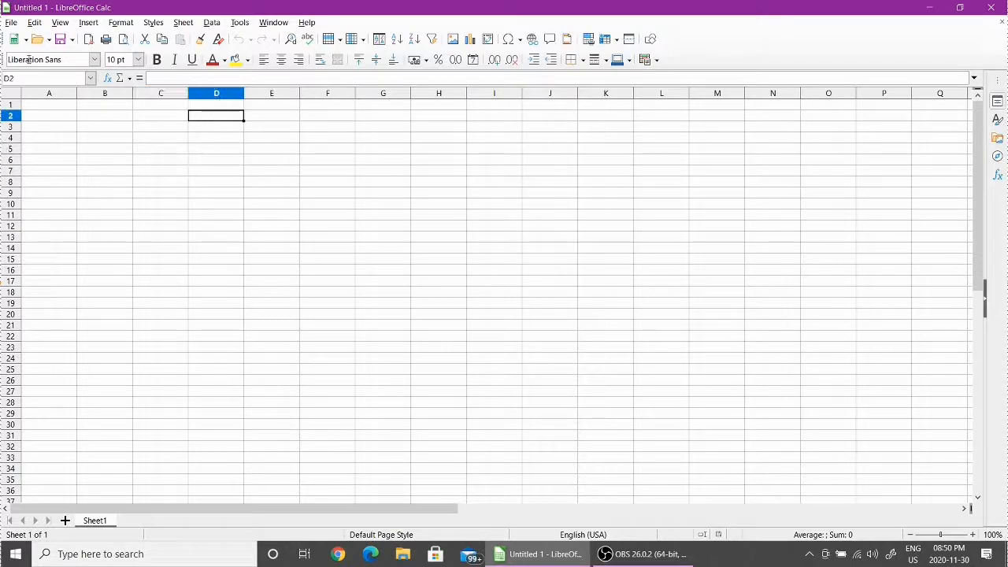
pyautogui.click(12, 25)
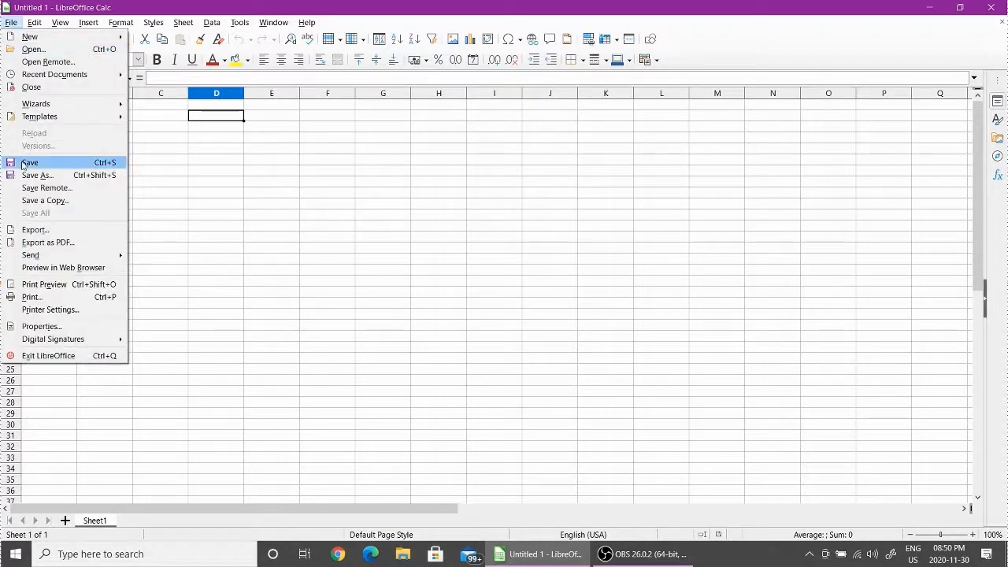
pyautogui.click(29, 162)
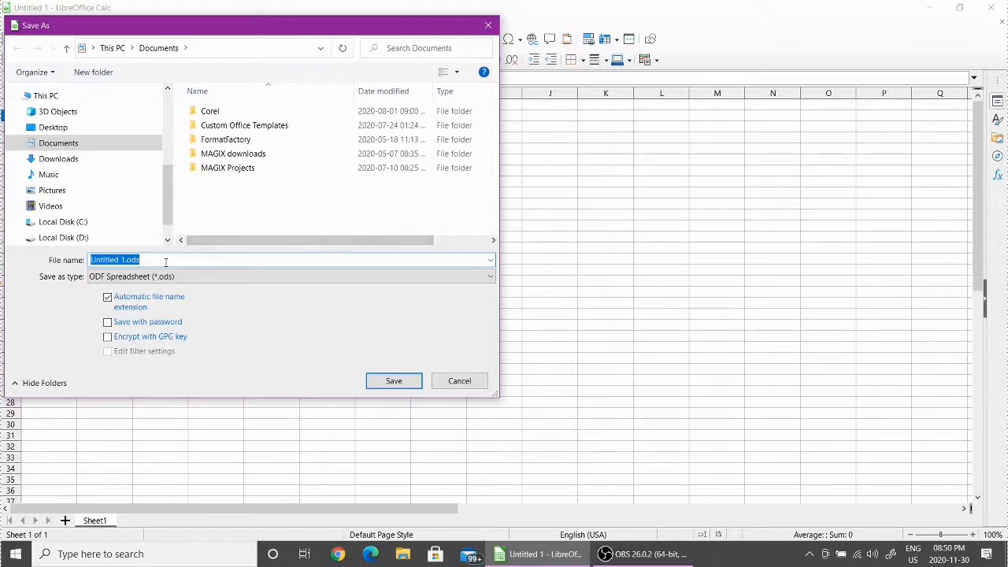
pyautogui.press('BackSpace')
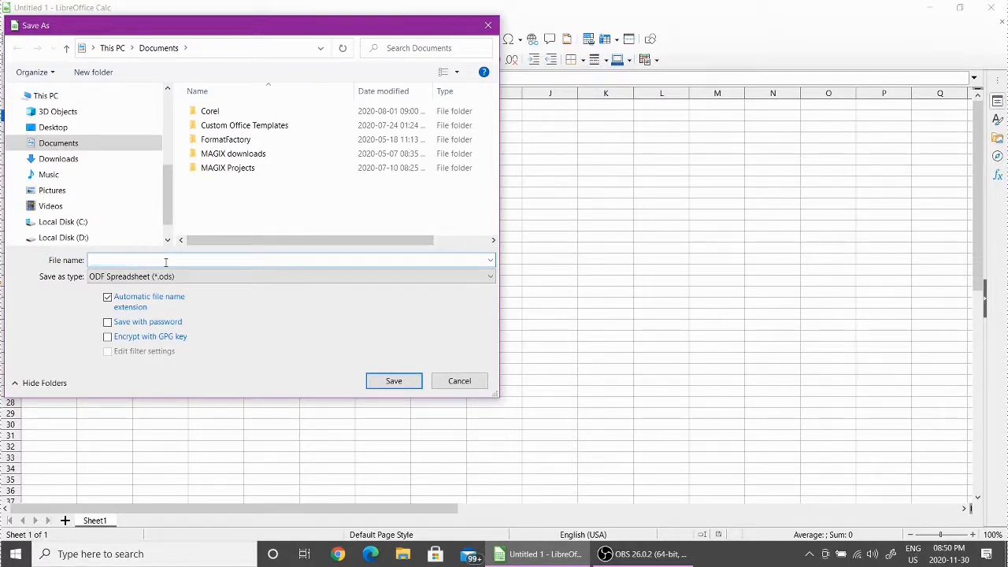
pyautogui.write('0')
pyautogui.click(52, 127)
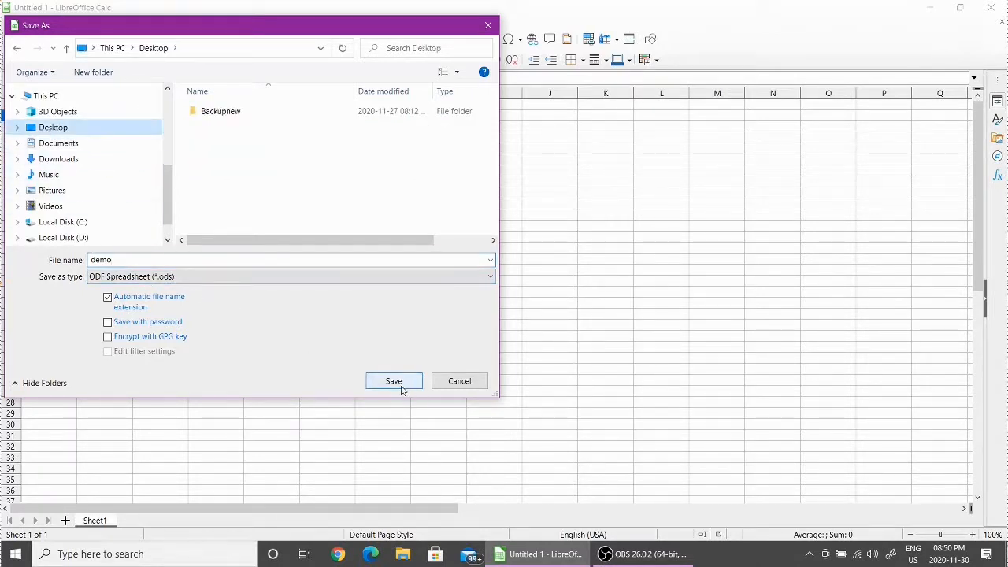
pyautogui.click(394, 381)
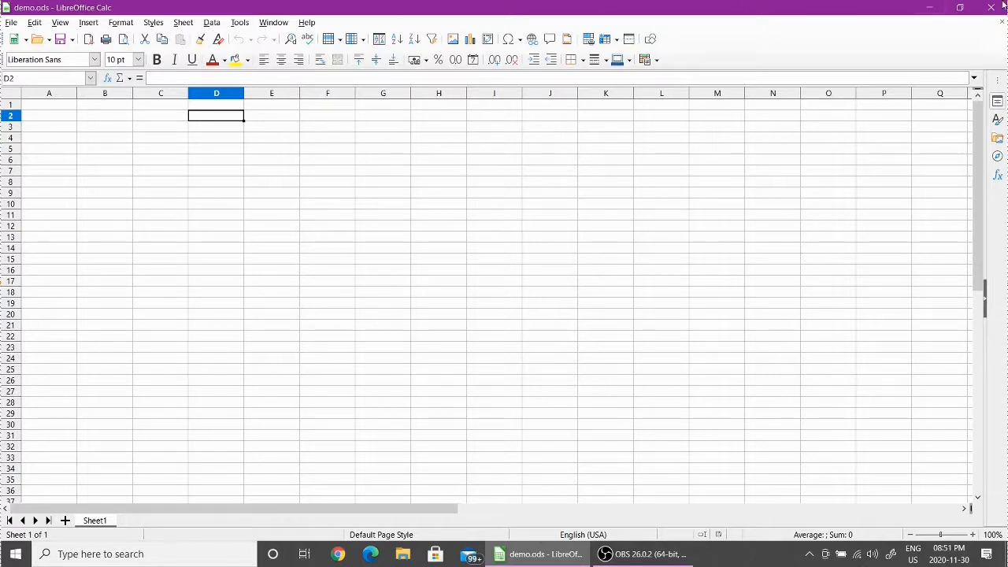
# Step: Check the saved demo.ods file on the Windows desktop and return to its LibreOffice Calc window
pyautogui.click(929, 8)
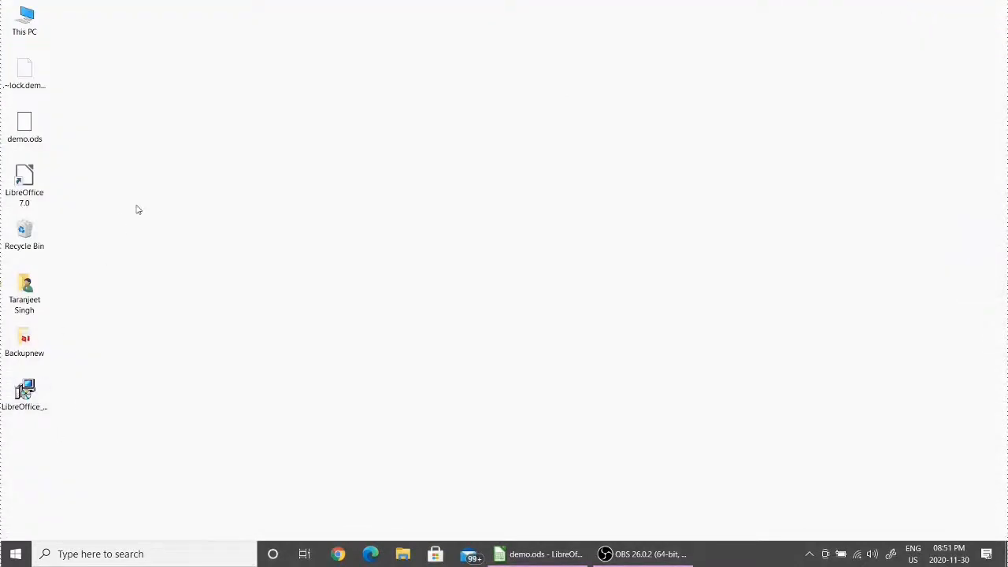
pyautogui.click(29, 128)
pyautogui.moveTo(27, 126); pyautogui.dragTo(630, 83)
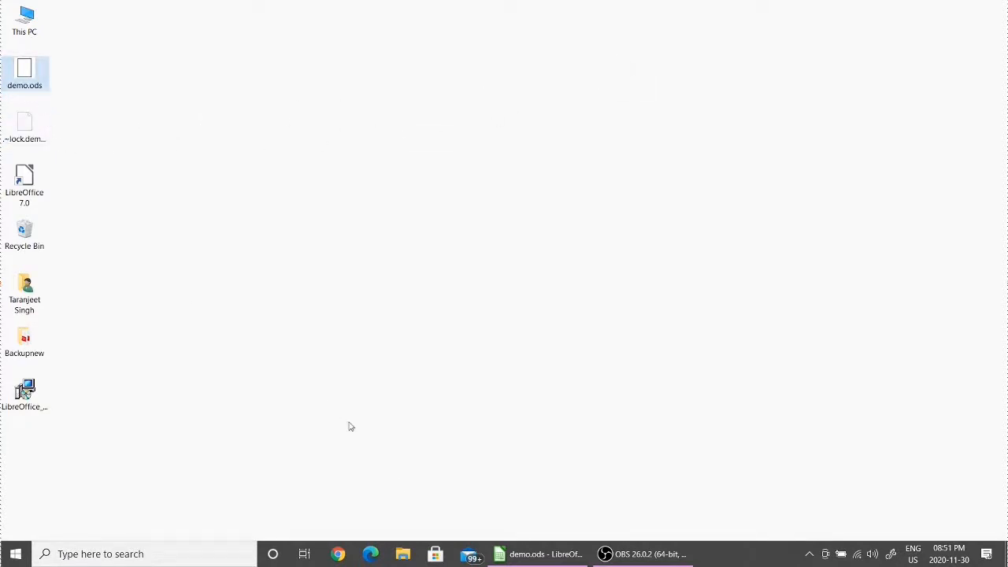
pyautogui.click(556, 554)
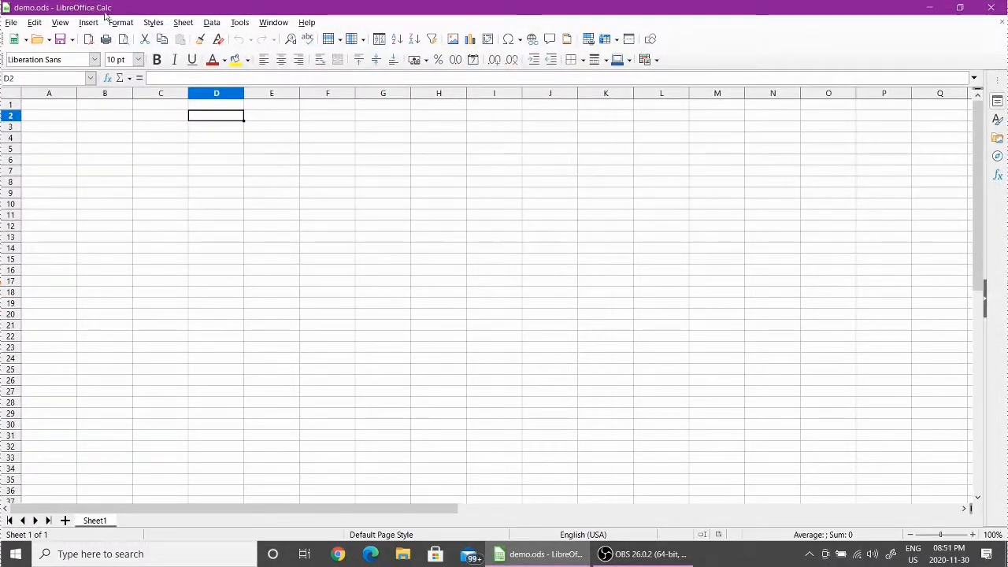
pyautogui.click(196, 220)
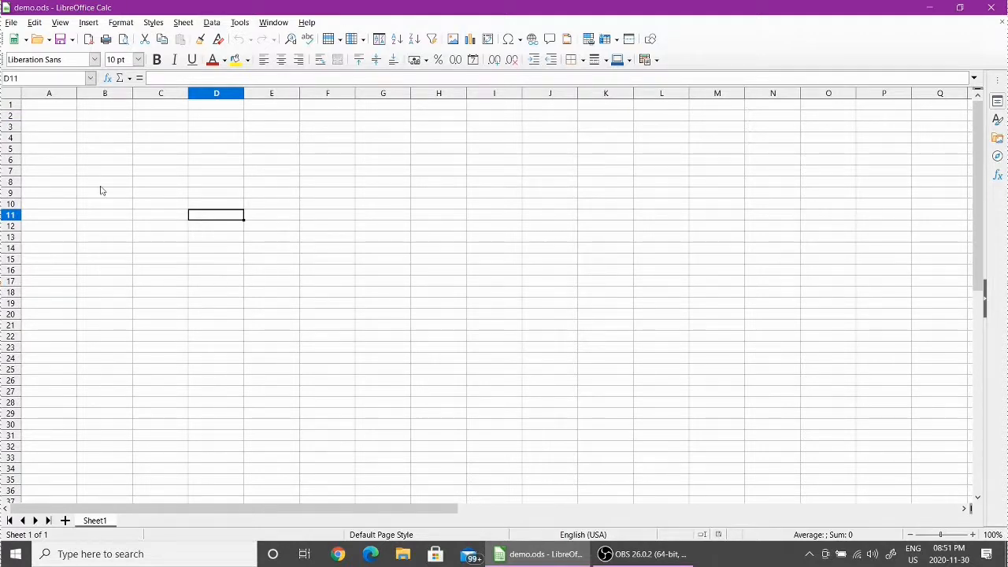
pyautogui.click(383, 239)
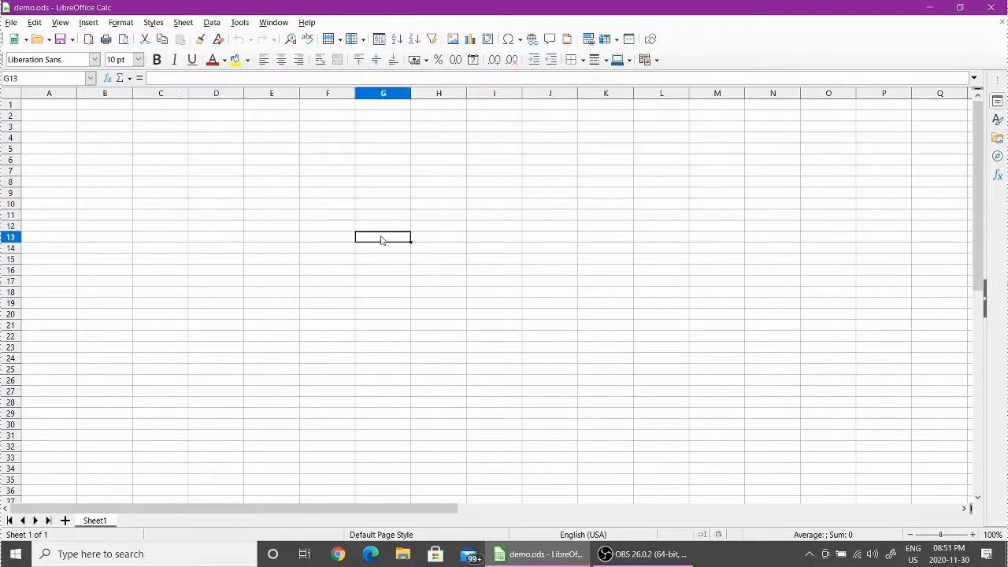
pyautogui.click(126, 170)
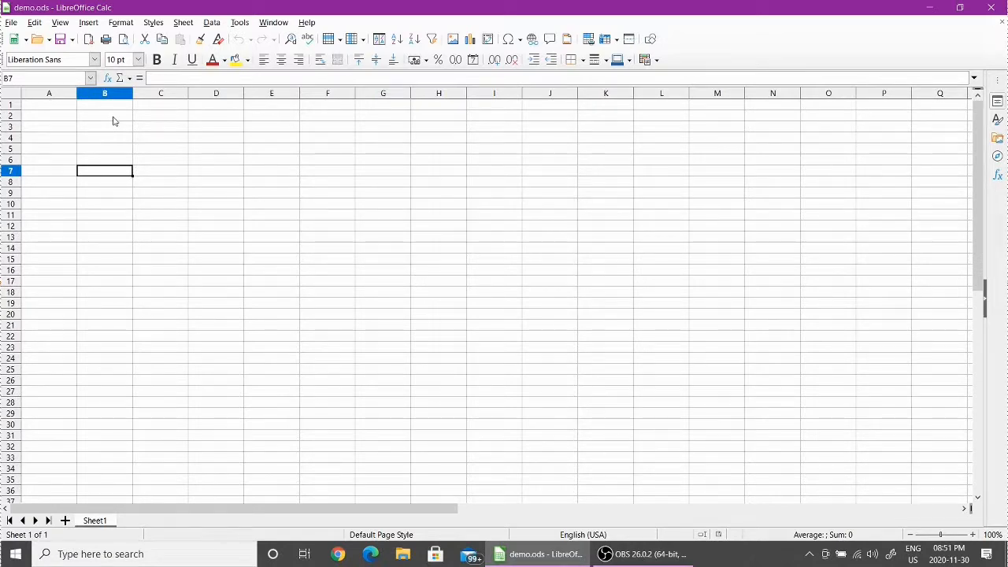
pyautogui.click(192, 161)
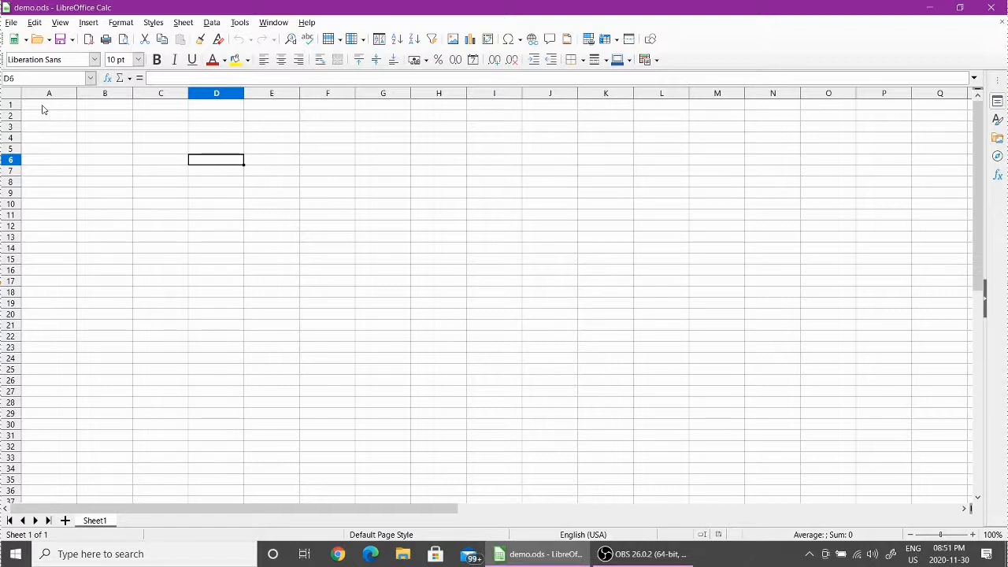
# Step: Highlight whole rows one at a time, from row 1 down to row 10, to examine the row numbering
pyautogui.click(10, 105)
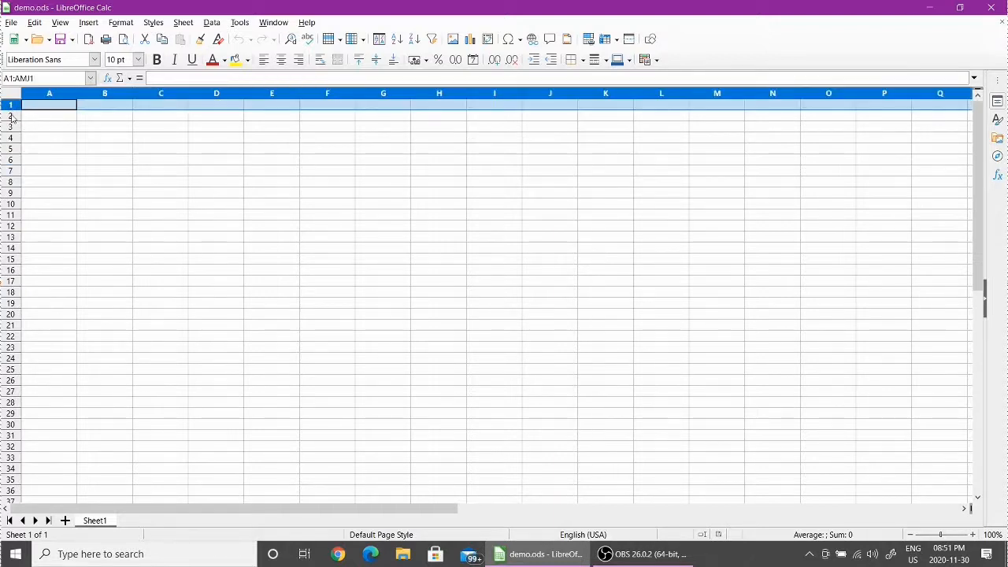
pyautogui.click(10, 116)
pyautogui.click(10, 127)
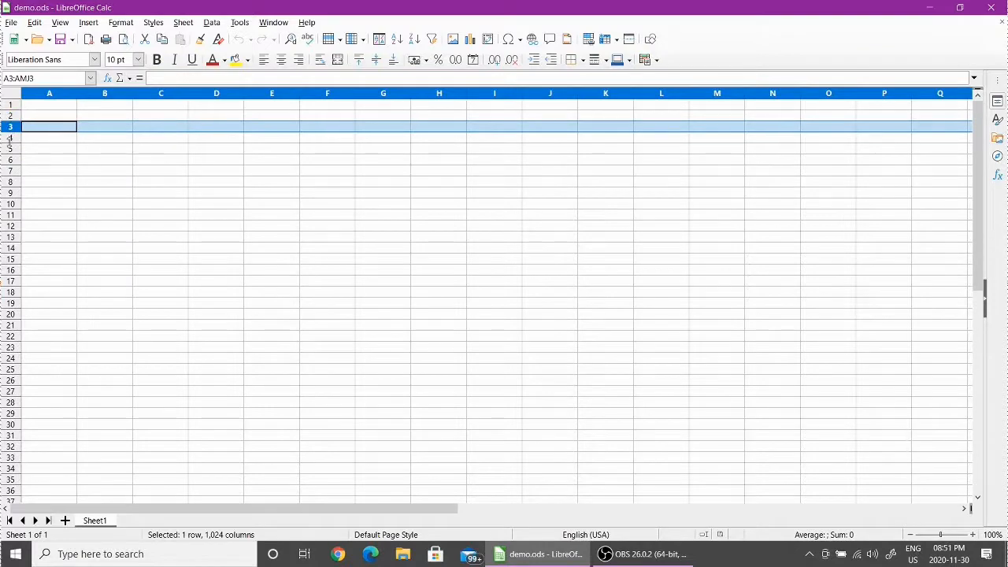
pyautogui.click(10, 138)
pyautogui.click(10, 149)
pyautogui.click(10, 170)
pyautogui.click(11, 194)
pyautogui.click(10, 204)
# Step: Highlight whole columns one at a time, from A across to E, to examine the column lettering
pyautogui.click(110, 94)
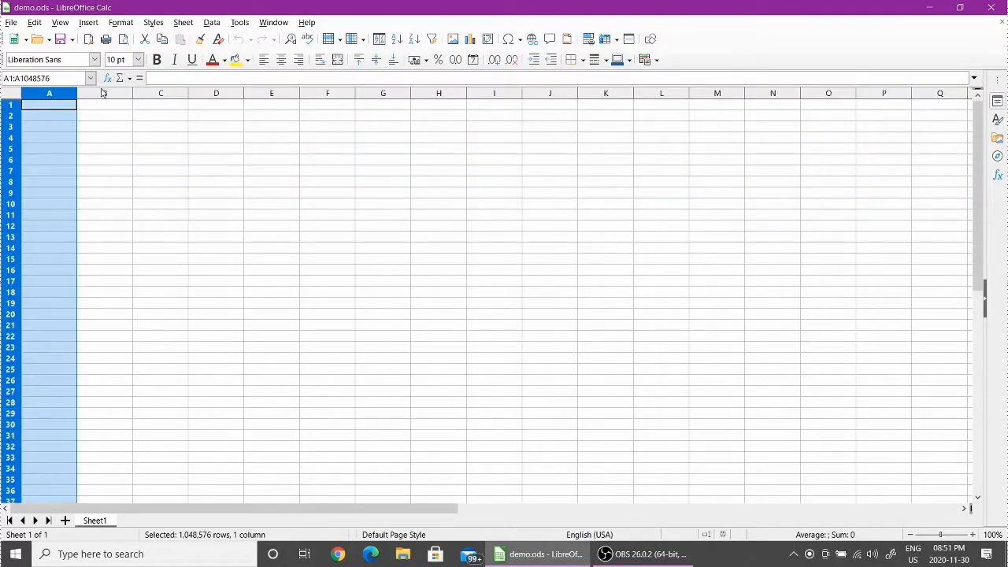
pyautogui.click(173, 94)
pyautogui.click(232, 93)
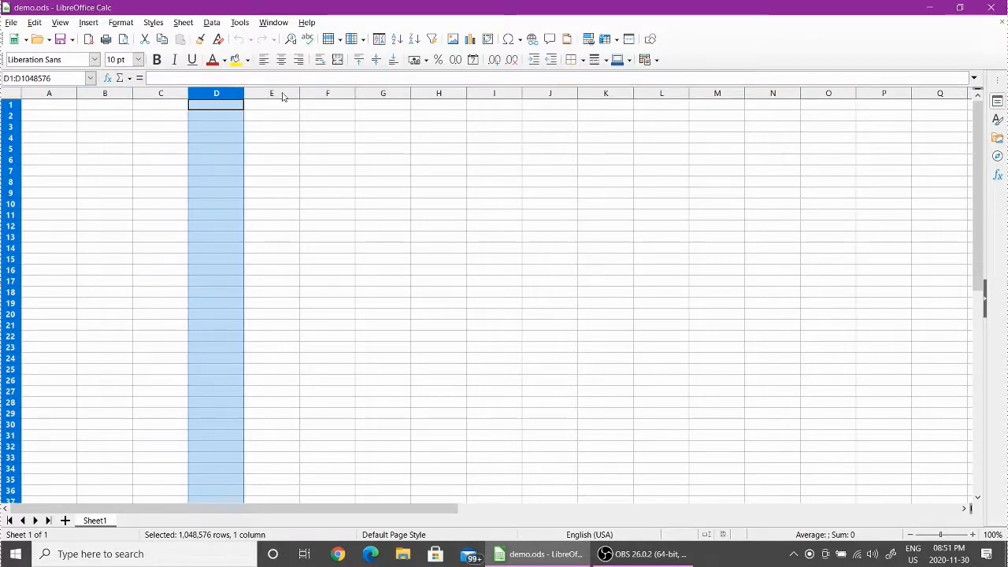
pyautogui.click(284, 95)
# Step: Highlight row 3 and column B, and select cell B3 where they intersect
pyautogui.click(103, 182)
pyautogui.click(11, 127)
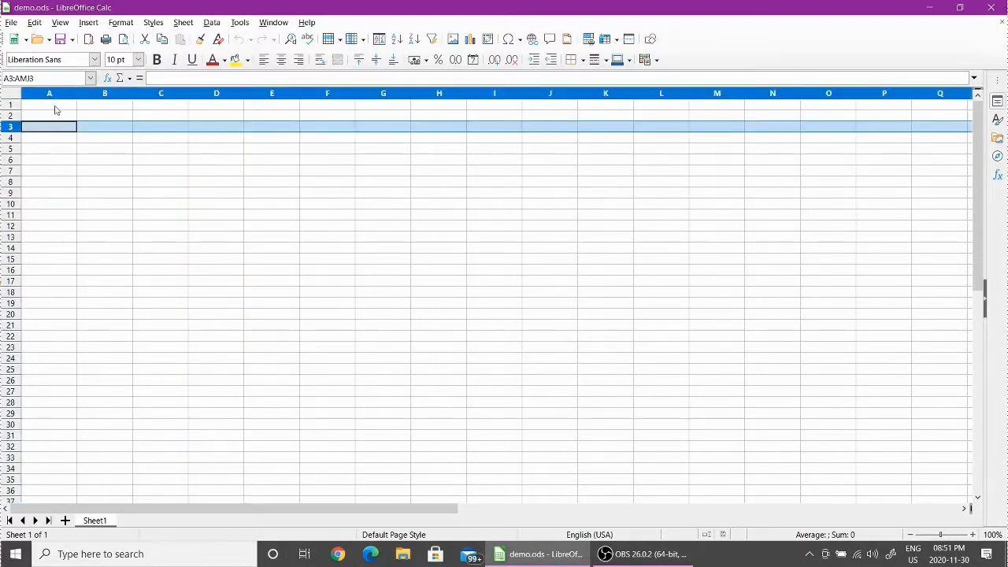
pyautogui.click(111, 95)
pyautogui.click(104, 131)
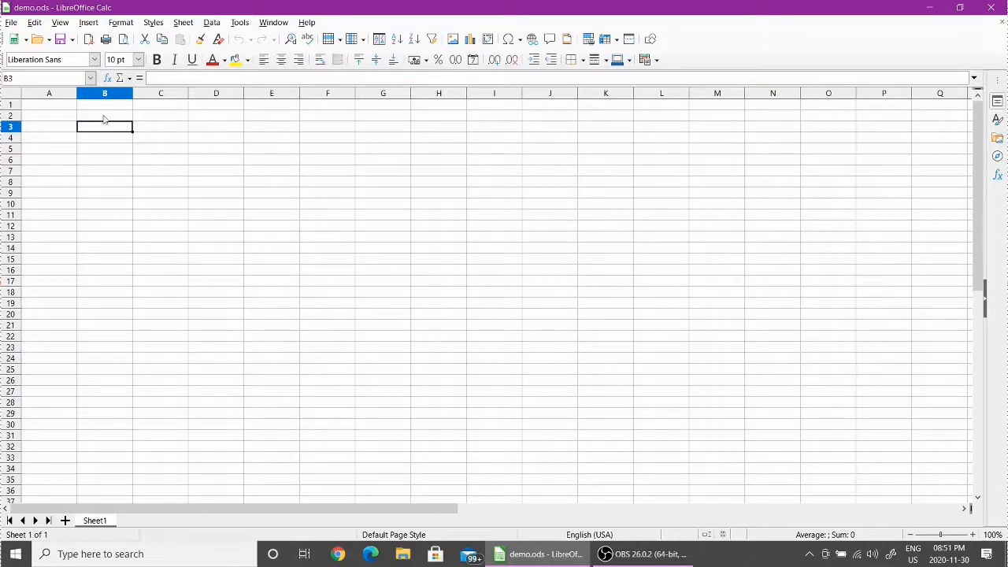
# Step: Compare cell A1 and its address with columns A and B, ending on cell B1
pyautogui.click(50, 106)
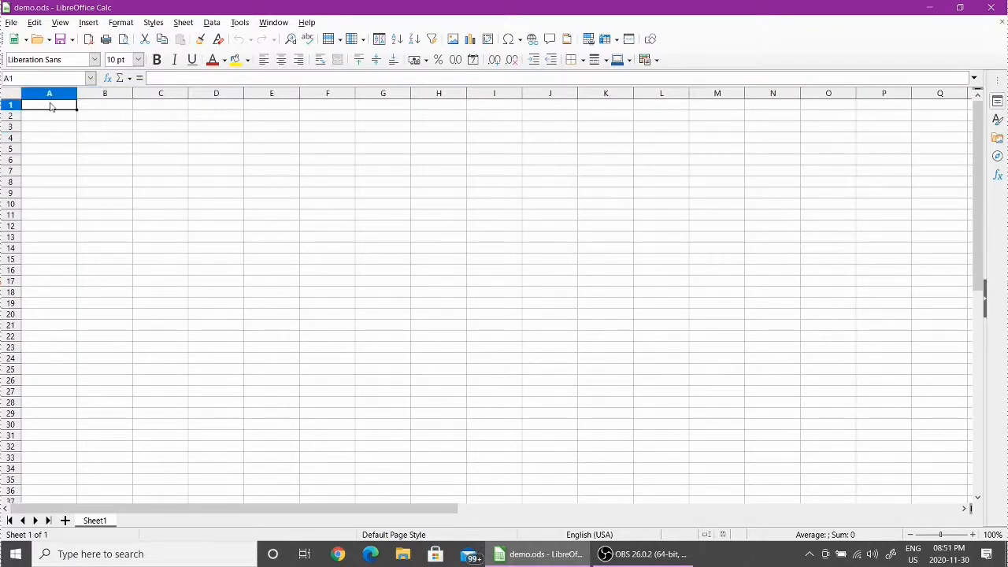
pyautogui.click(17, 78)
pyautogui.click(67, 99)
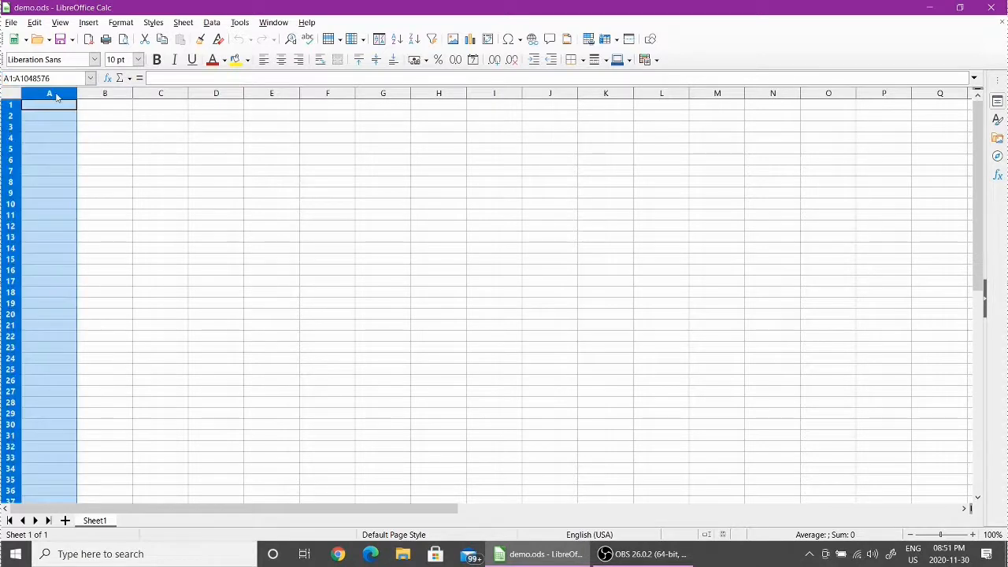
pyautogui.click(105, 95)
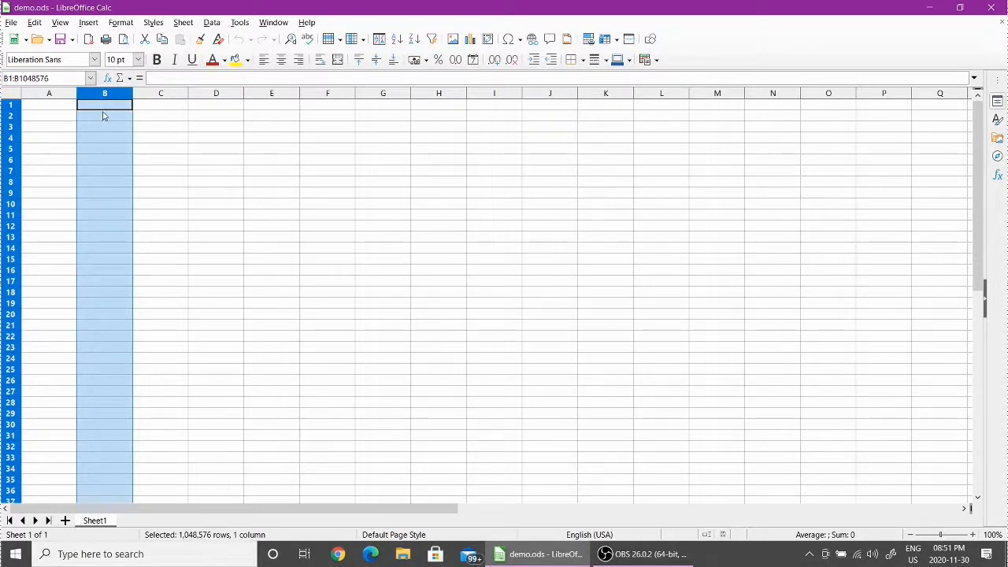
pyautogui.click(111, 109)
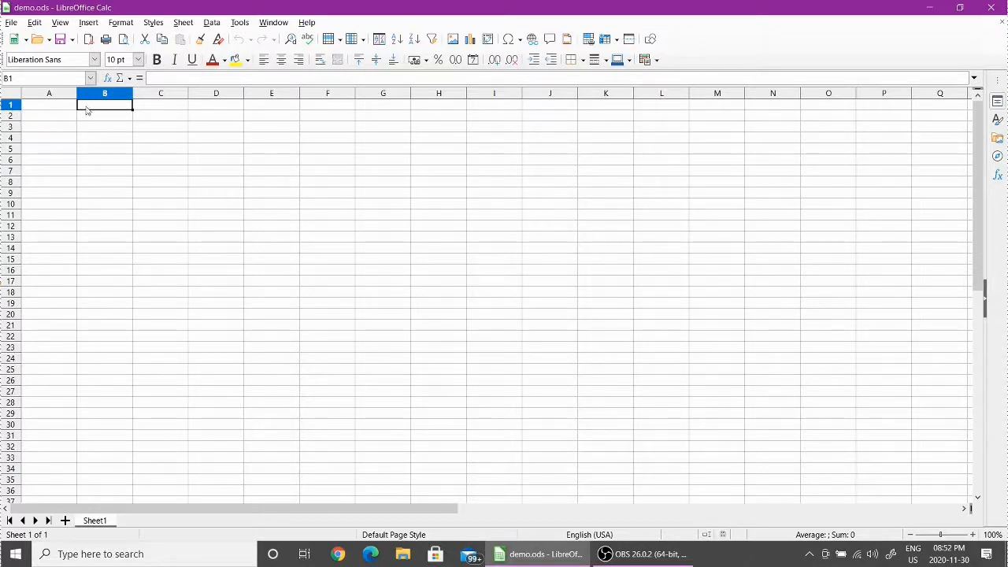
# Step: Select cells A1, B1 and C1 in turn to read their addresses, and return to A1
pyautogui.click(42, 108)
pyautogui.click(102, 108)
pyautogui.click(158, 108)
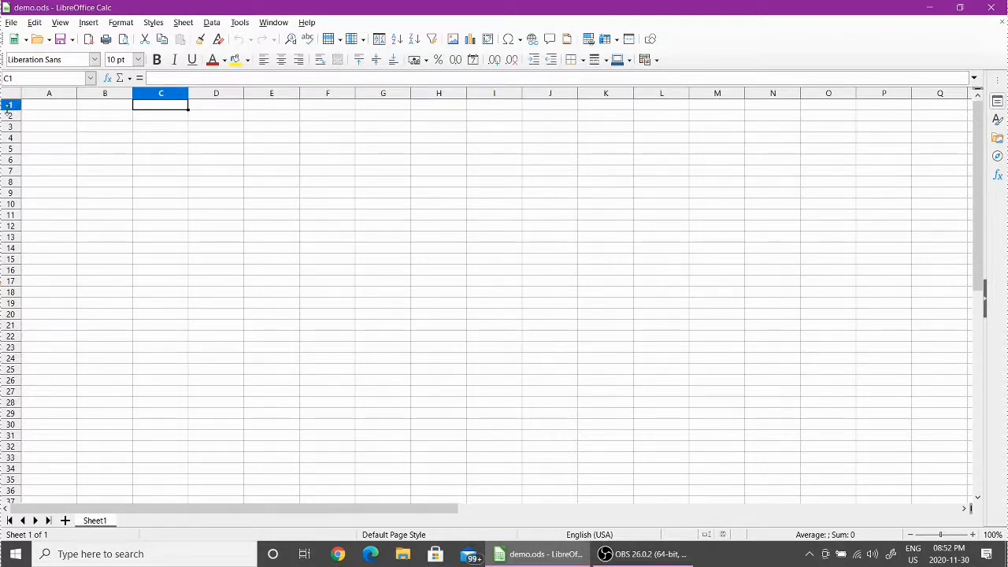
pyautogui.click(45, 107)
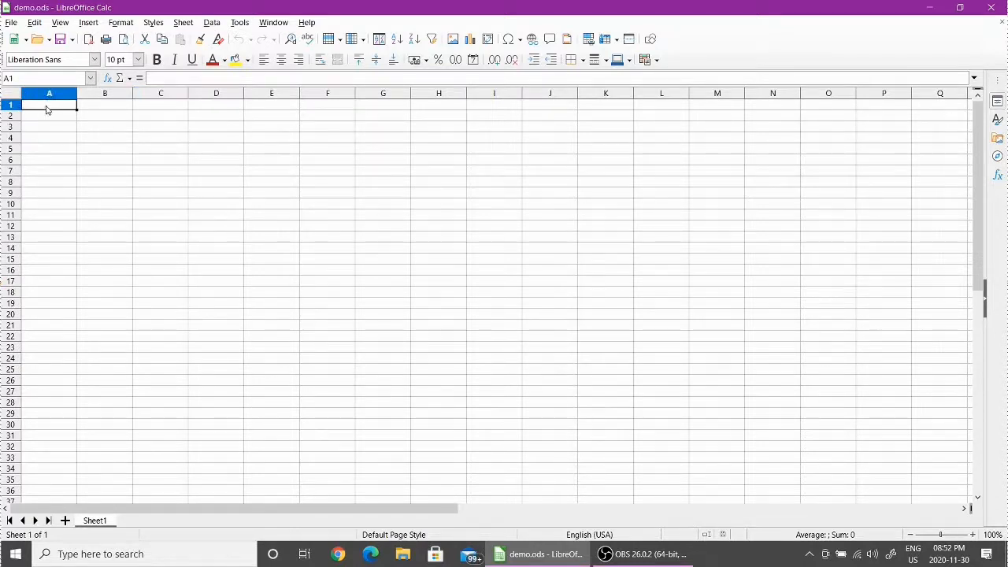
# Step: Select cells G2, H2, E4, A1, A2, A4 and C4 in turn to examine how their addresses change
pyautogui.click(371, 118)
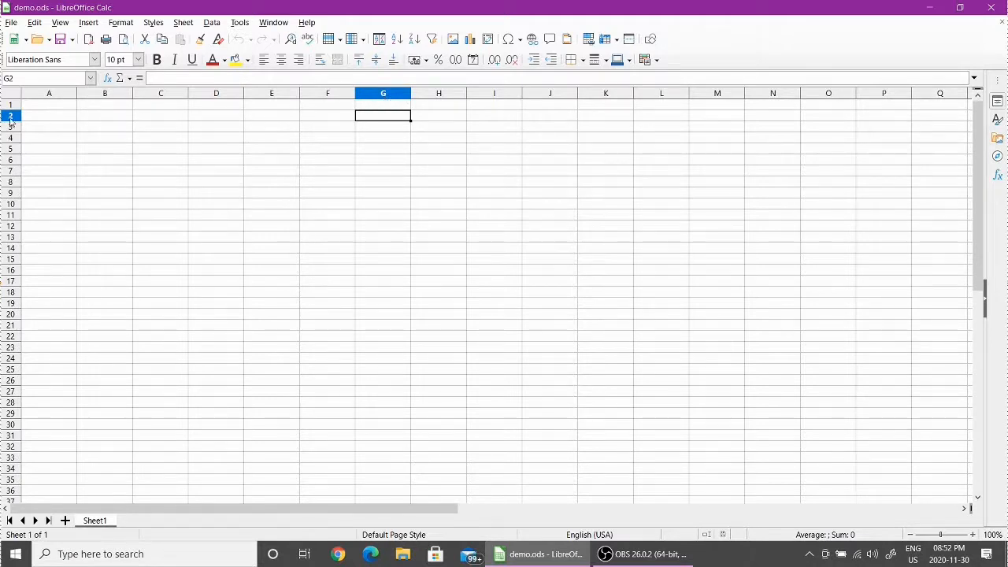
pyautogui.click(443, 117)
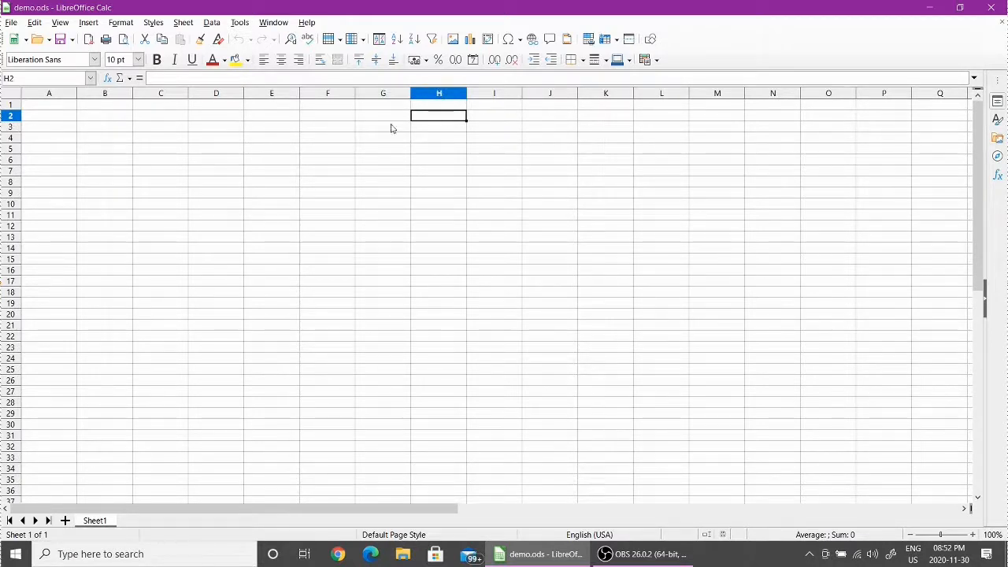
pyautogui.click(274, 139)
pyautogui.click(52, 105)
pyautogui.click(51, 118)
pyautogui.click(52, 139)
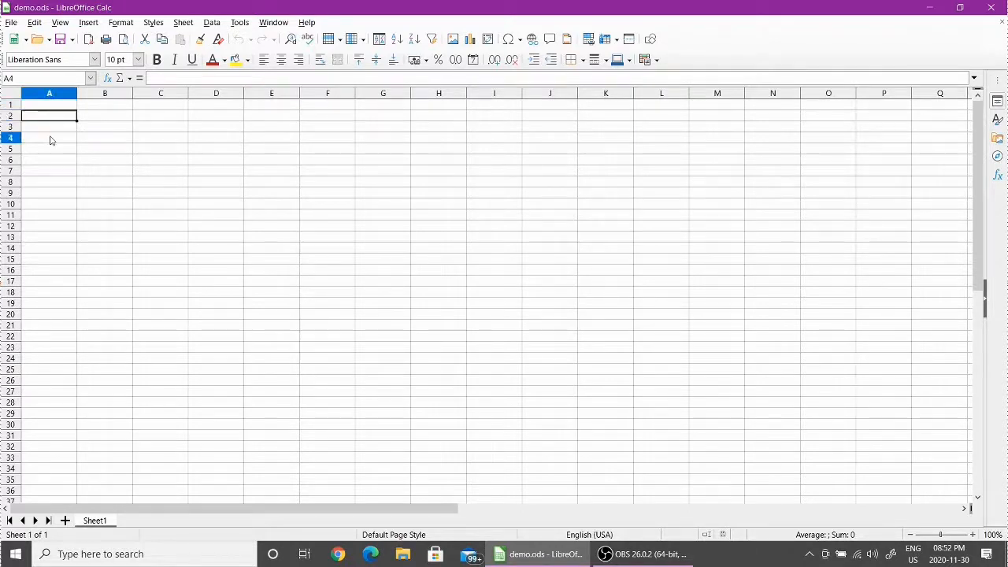
pyautogui.click(171, 141)
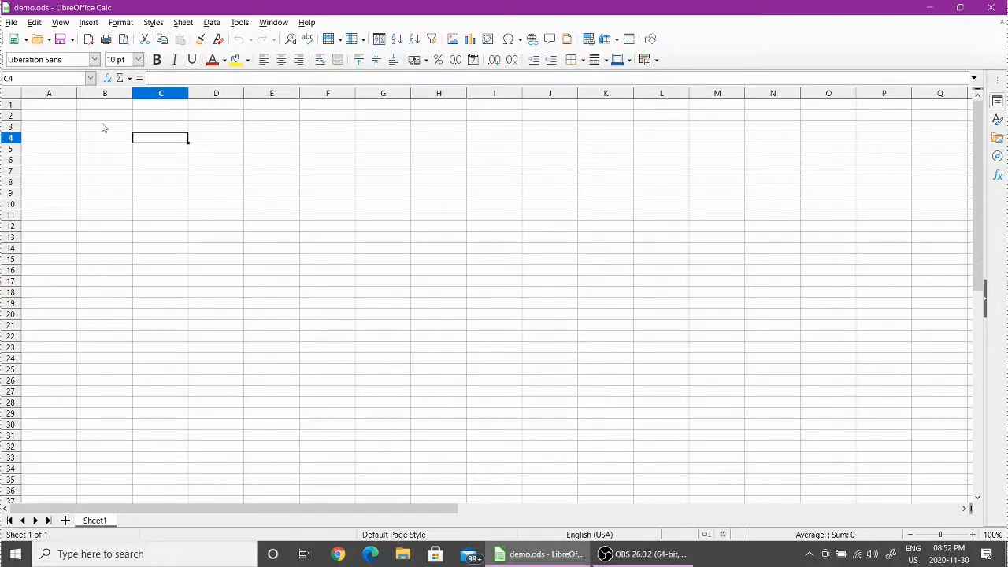
# Step: Highlight row 1 and select cell B3 to review rows, columns and cells
pyautogui.click(11, 104)
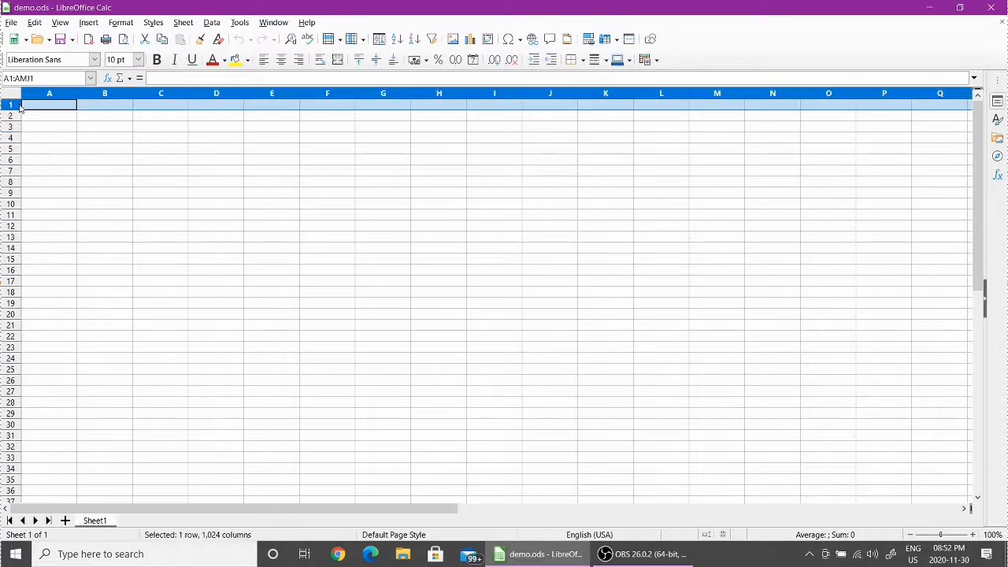
pyautogui.click(61, 98)
pyautogui.click(123, 125)
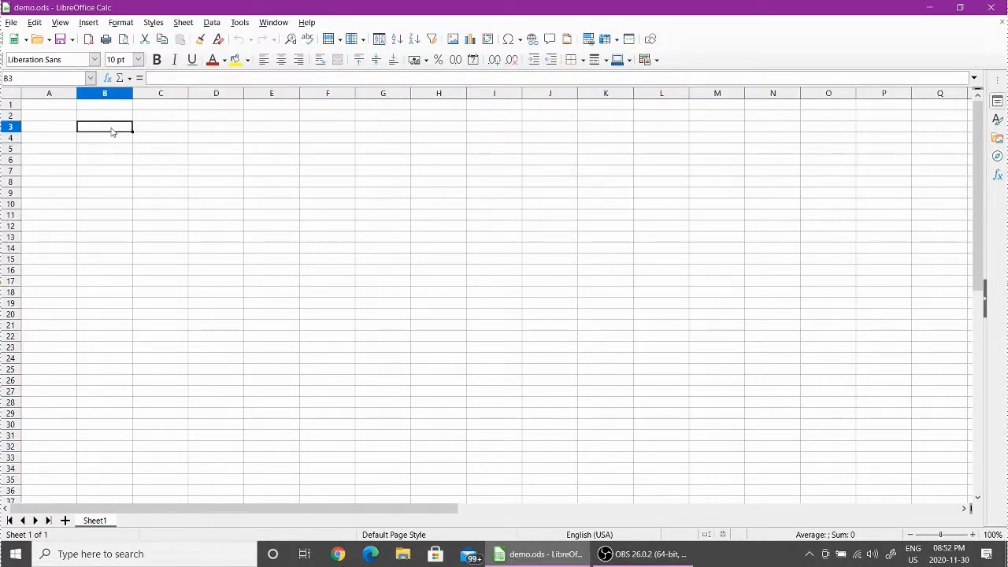
pyautogui.click(419, 168)
pyautogui.click(795, 203)
pyautogui.click(324, 271)
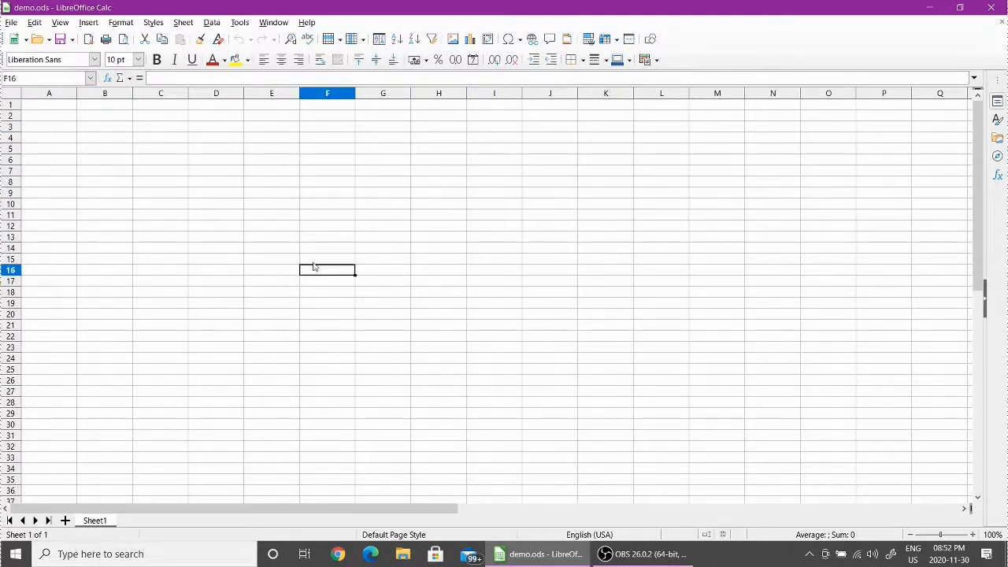
pyautogui.click(195, 229)
pyautogui.click(112, 196)
pyautogui.click(89, 152)
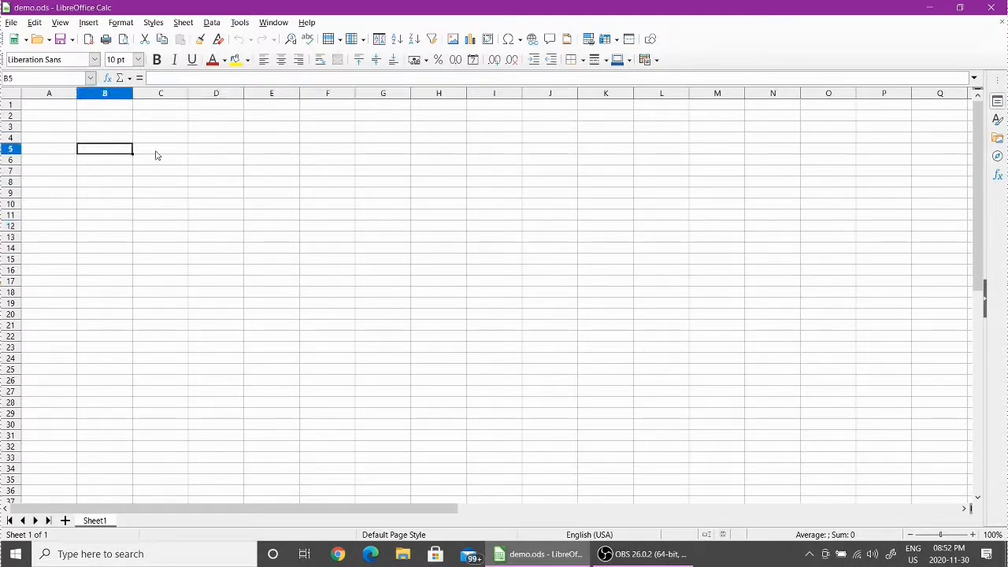
pyautogui.click(156, 156)
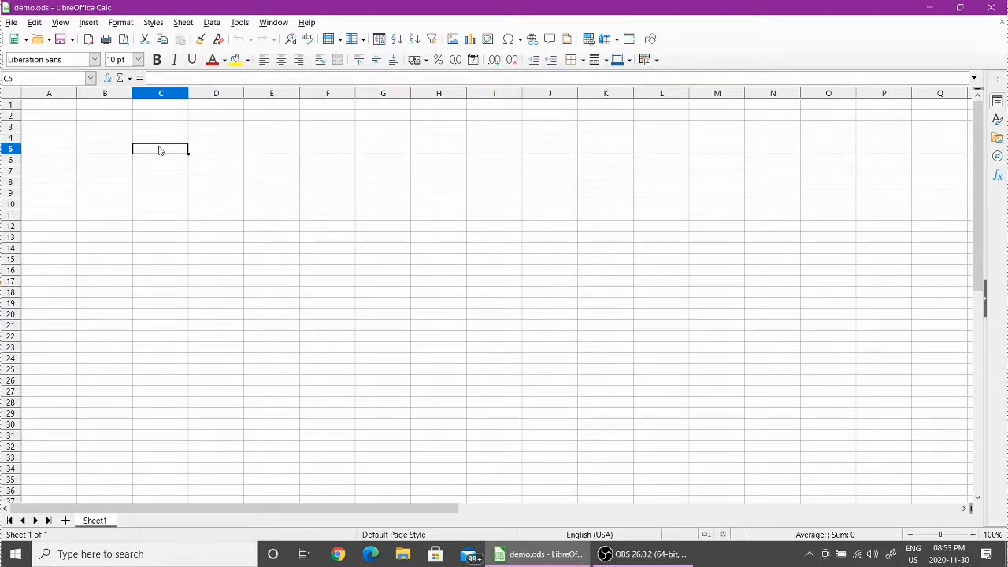
pyautogui.click(278, 181)
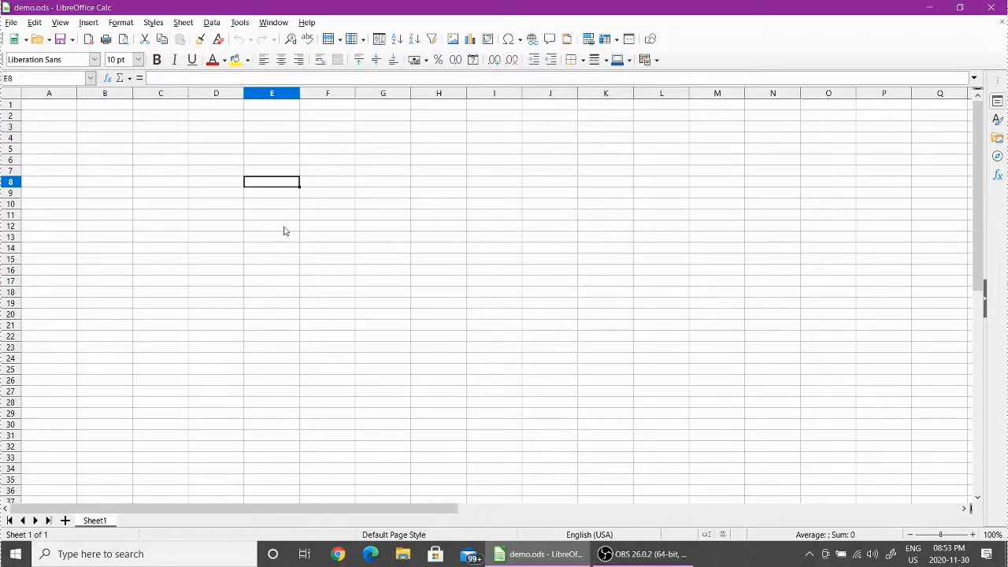
pyautogui.click(352, 207)
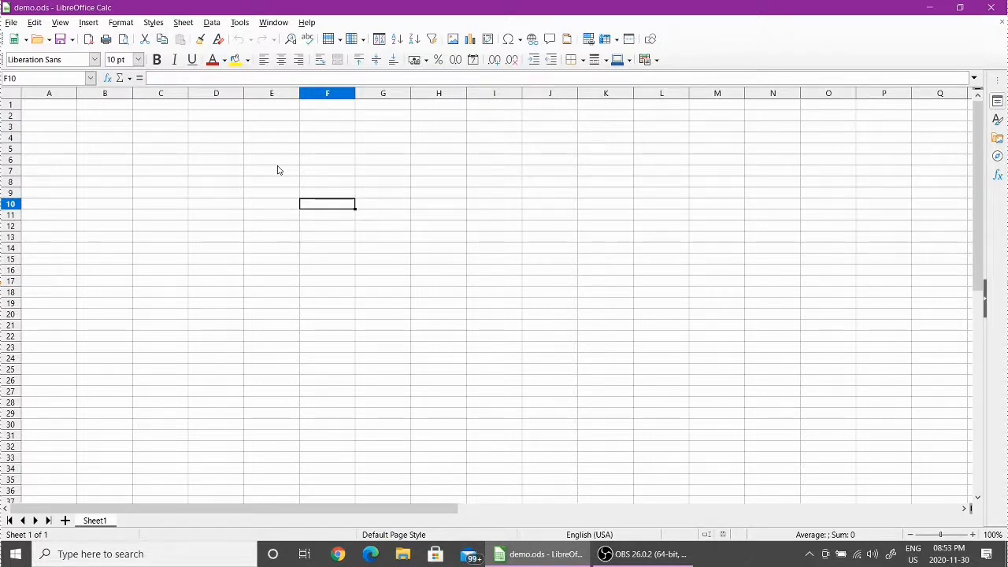
pyautogui.click(321, 193)
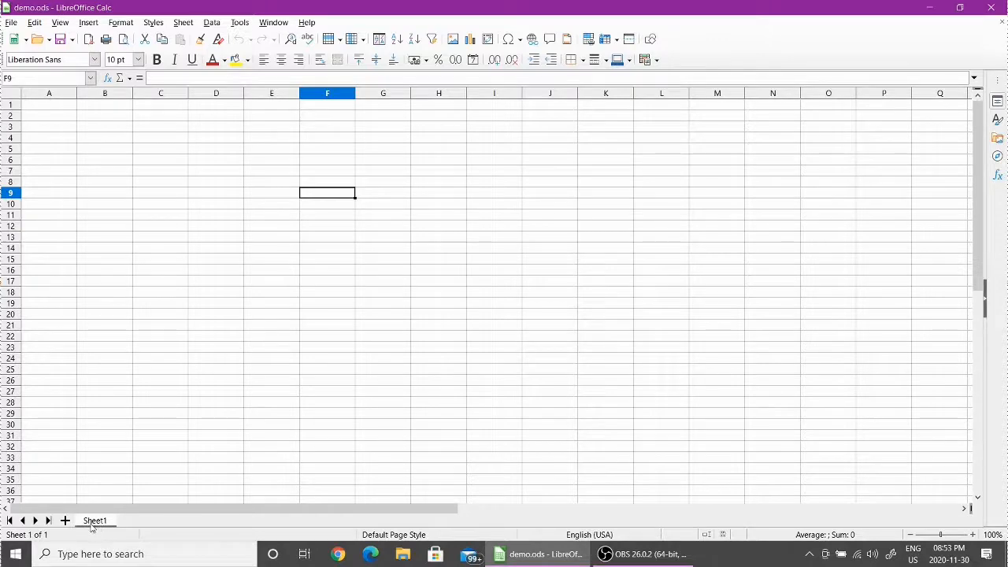
# Step: Add four new sheets, Sheet2 to Sheet5, to the spreadsheet
pyautogui.click(66, 521)
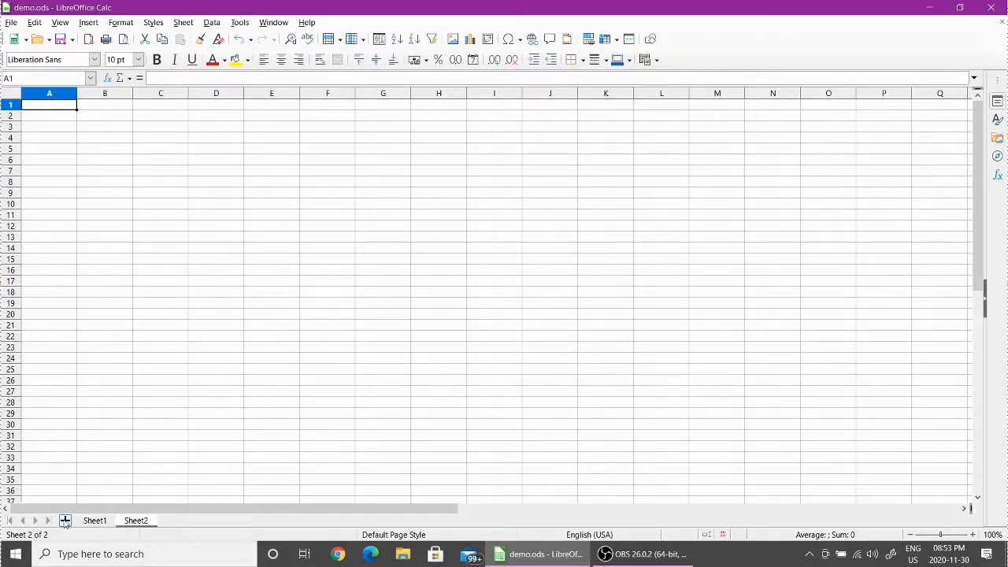
pyautogui.click(65, 523)
pyautogui.click(65, 523)
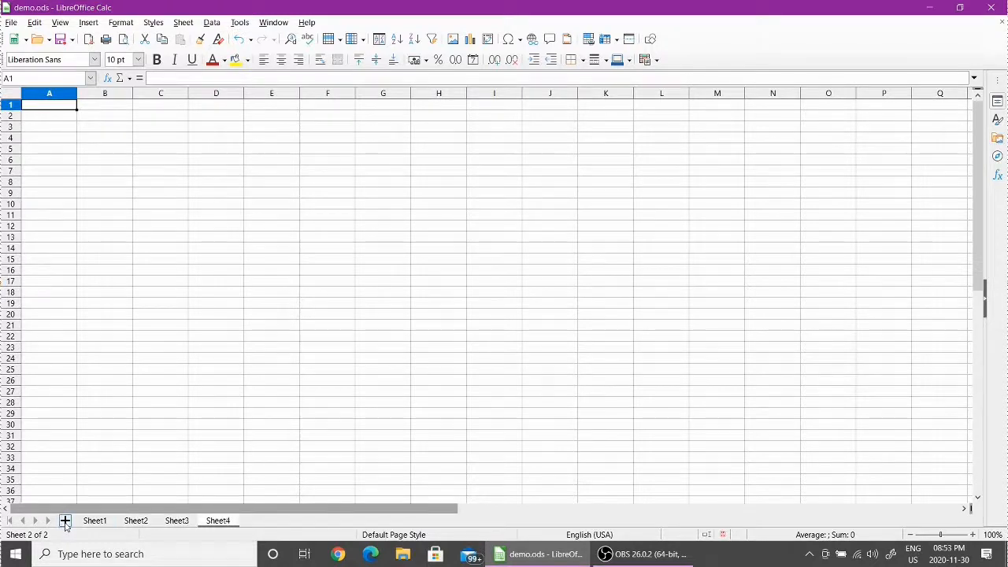
pyautogui.click(65, 522)
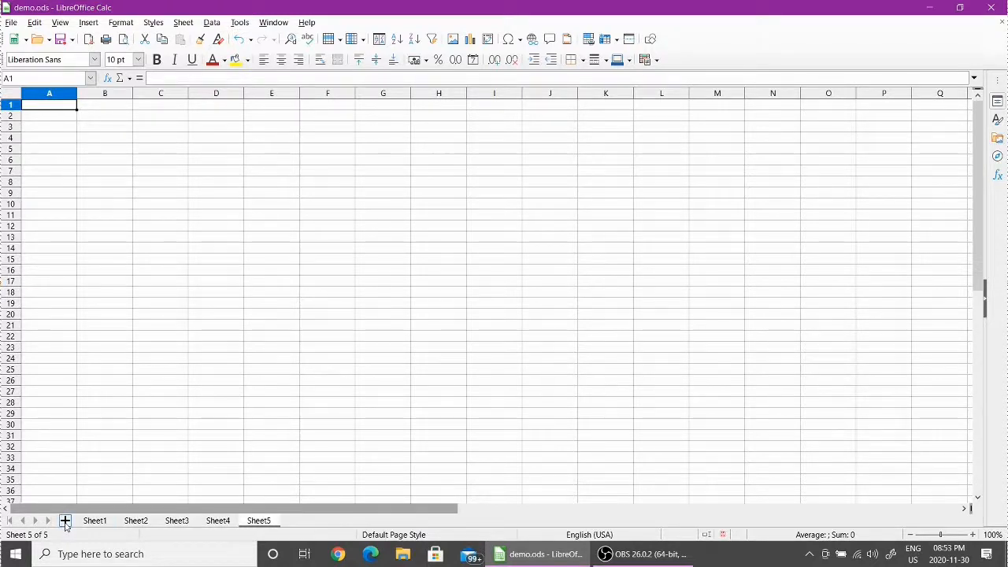
# Step: Delete Sheet5 and Sheet4 from the spreadsheet
pyautogui.rightClick(260, 522)
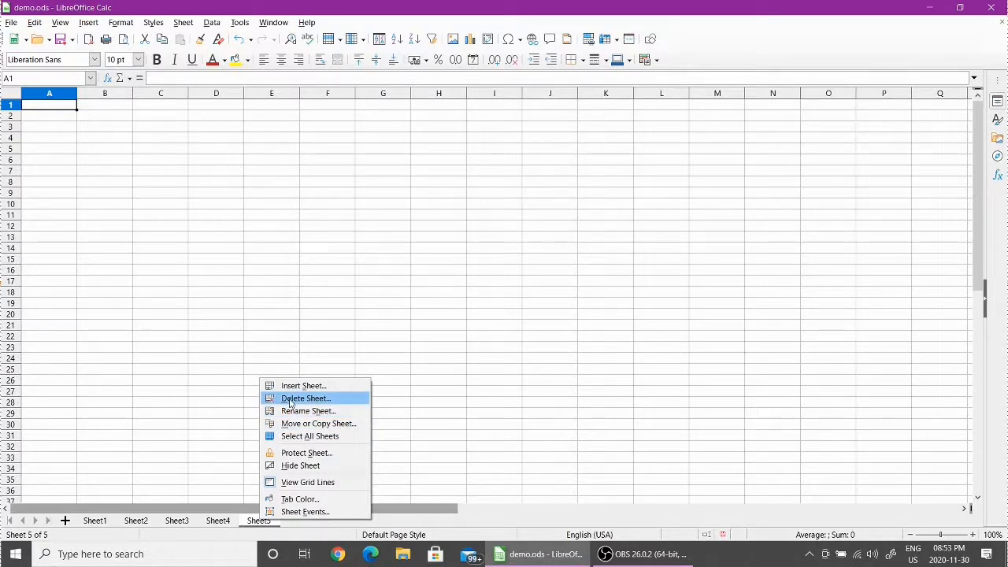
pyautogui.click(291, 398)
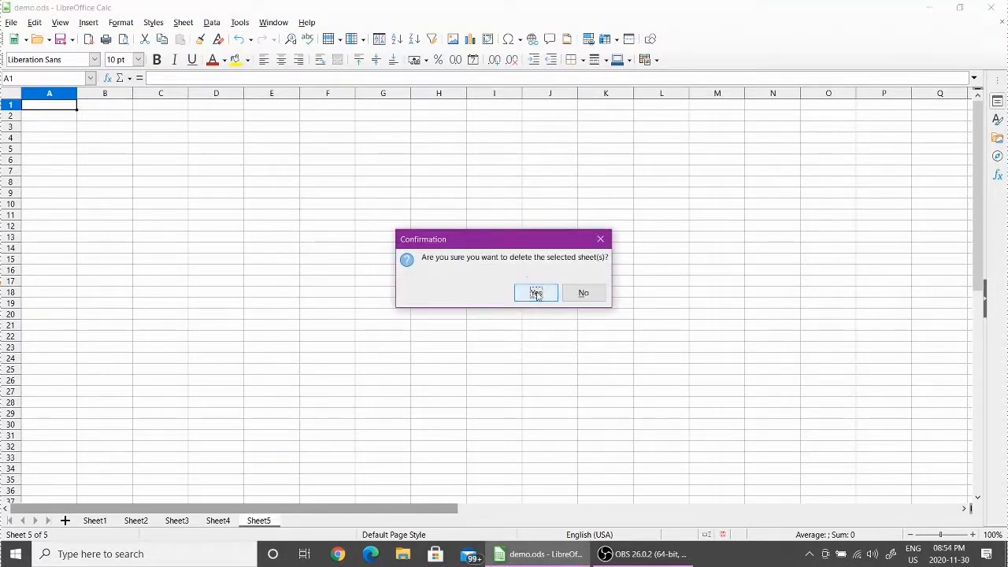
pyautogui.click(536, 292)
pyautogui.rightClick(222, 523)
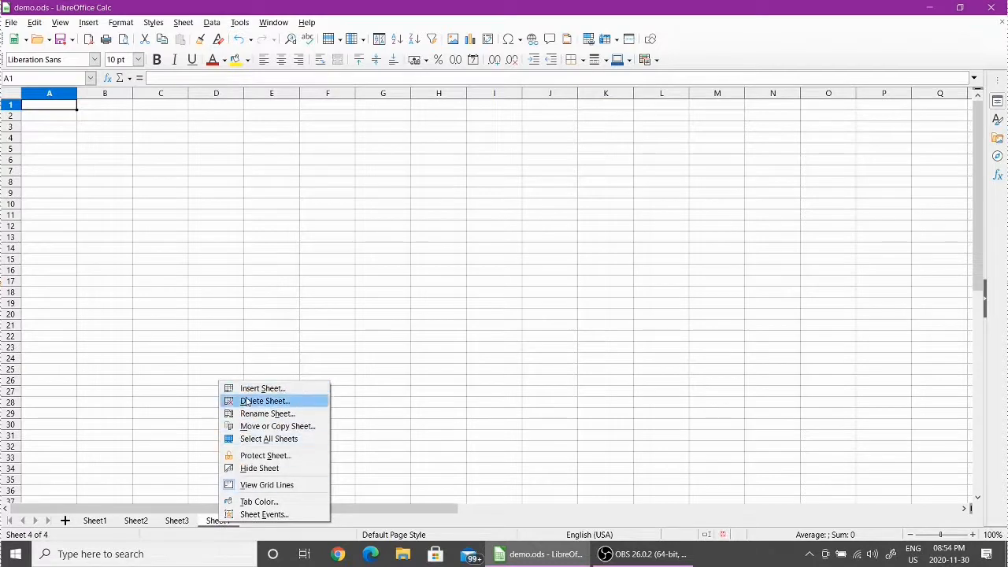
pyautogui.click(260, 402)
pyautogui.click(535, 293)
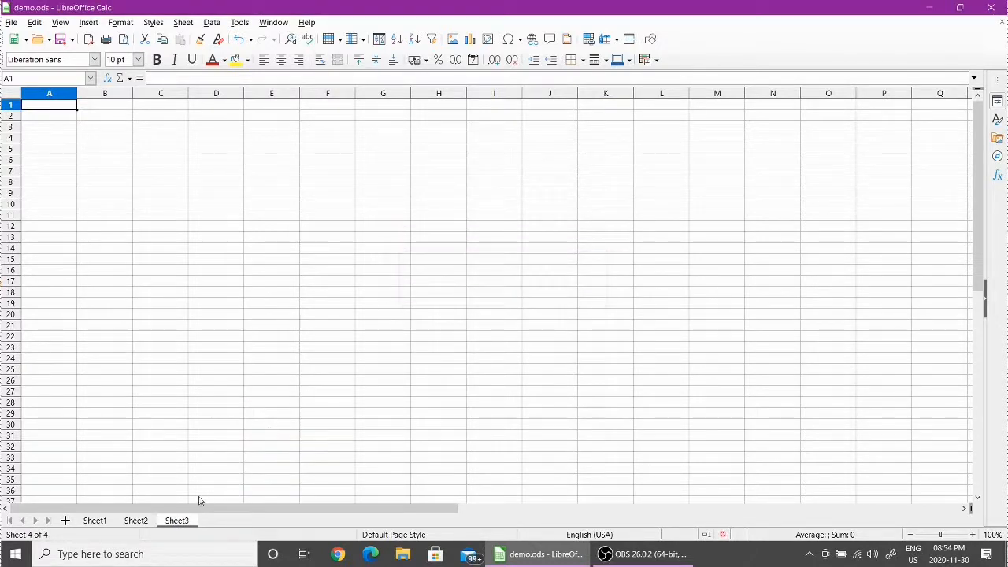
# Step: Rename Sheet3 as demo and select cell D32 on it
pyautogui.rightClick(179, 526)
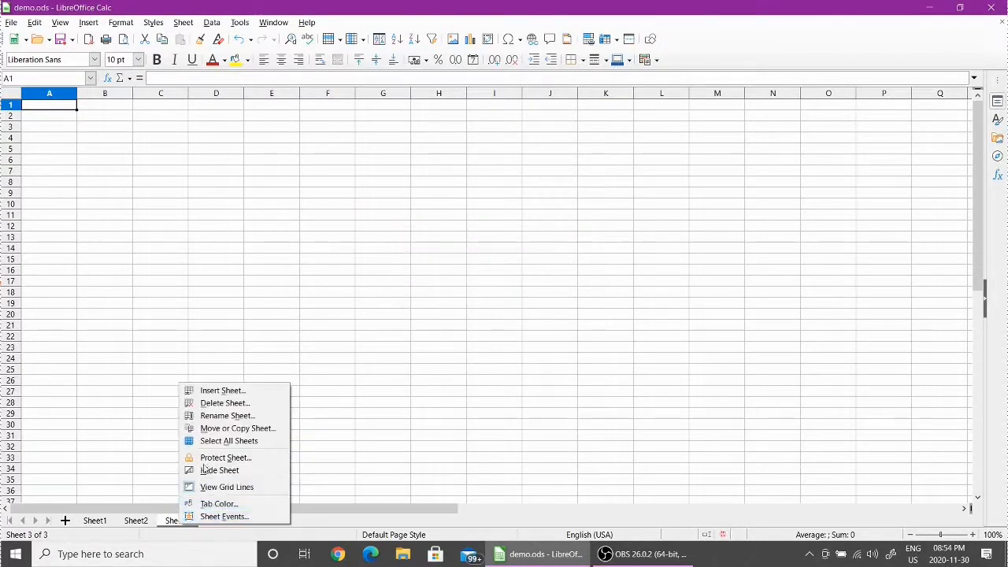
pyautogui.click(223, 416)
pyautogui.write('demo')
pyautogui.press('Return')
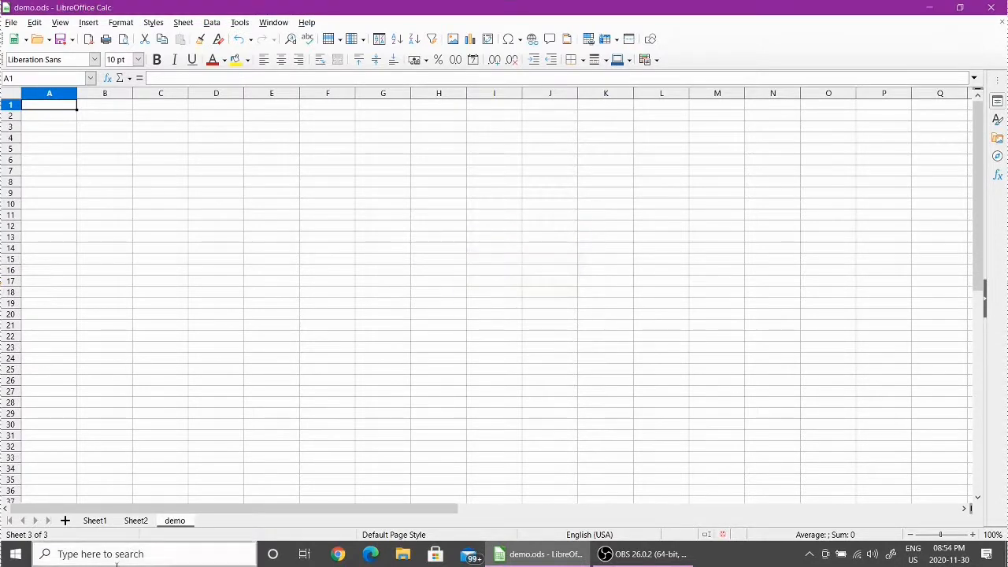
pyautogui.click(219, 445)
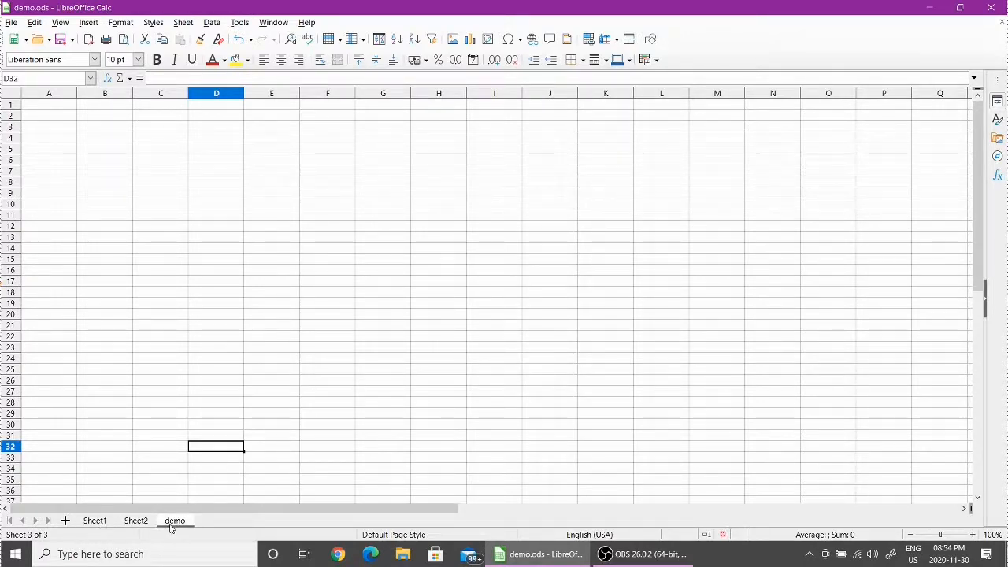
# Step: Switch repeatedly between Sheet1, Sheet2 and demo to examine the separate sheets
pyautogui.click(95, 520)
pyautogui.click(135, 521)
pyautogui.click(175, 521)
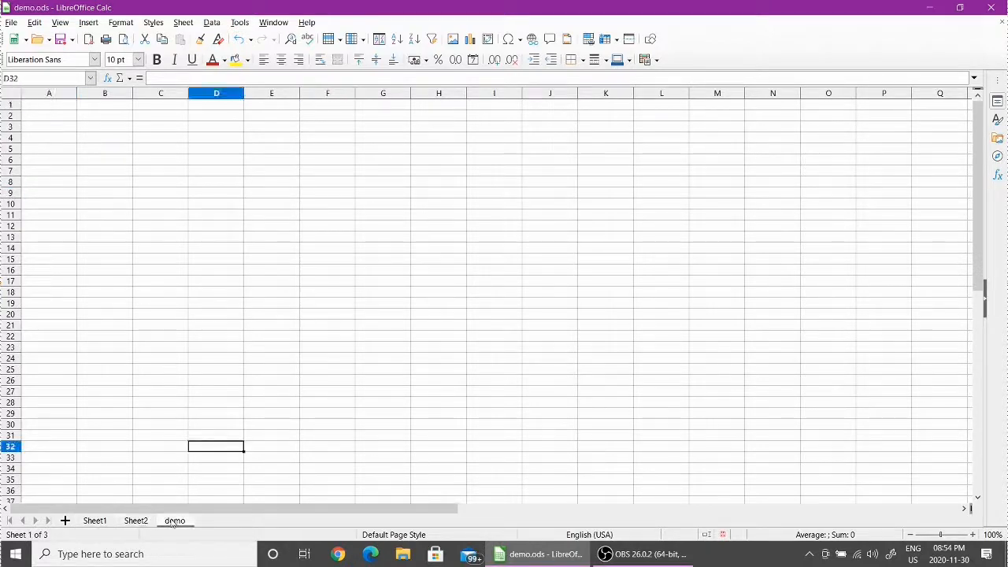
pyautogui.click(106, 521)
pyautogui.click(144, 521)
pyautogui.click(173, 523)
pyautogui.click(101, 521)
pyautogui.click(144, 521)
pyautogui.click(183, 523)
# Step: Select cell C4 on Sheet1, Sheet2 and demo in turn to compare its address across the sheets
pyautogui.click(86, 524)
pyautogui.click(170, 140)
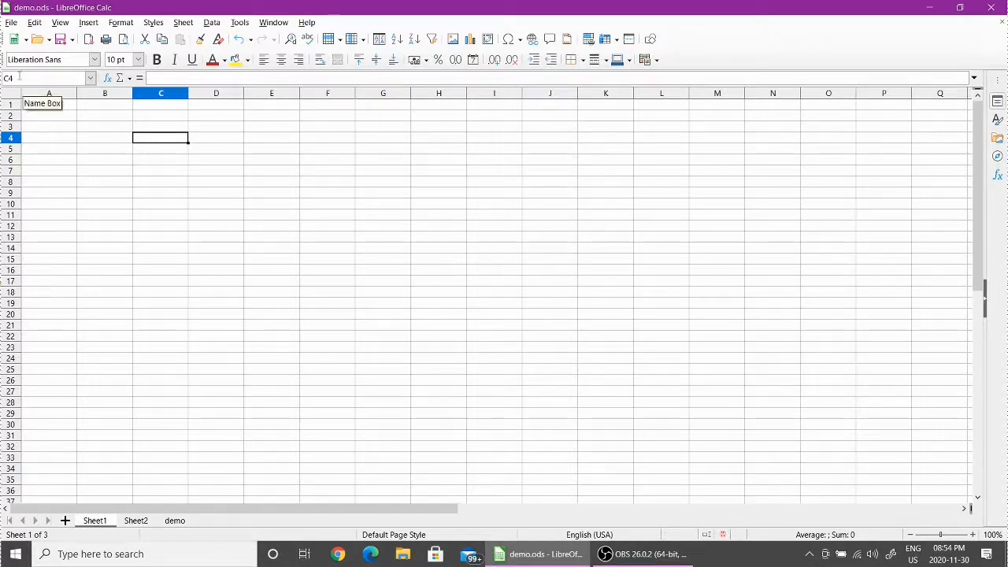
pyautogui.click(136, 521)
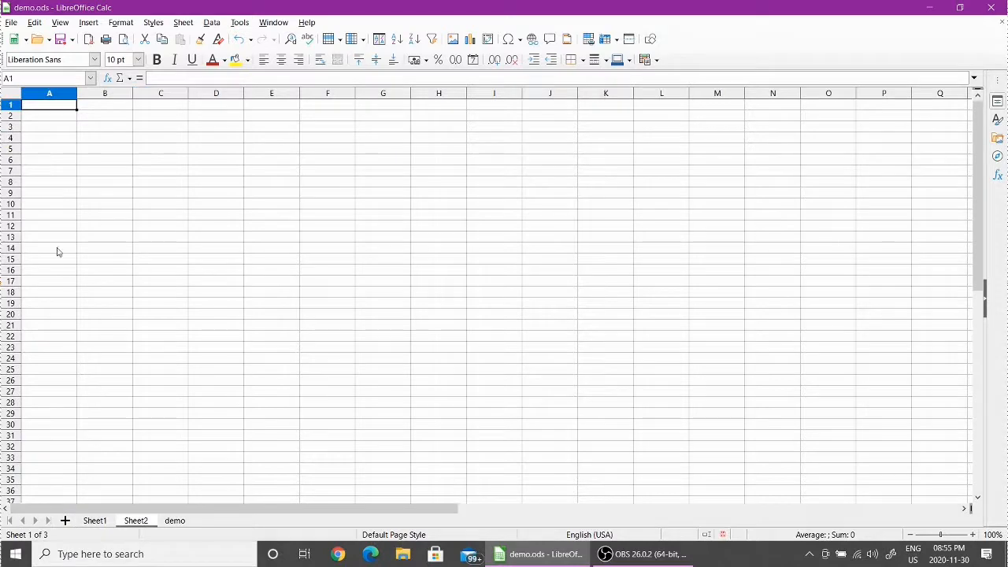
pyautogui.click(157, 138)
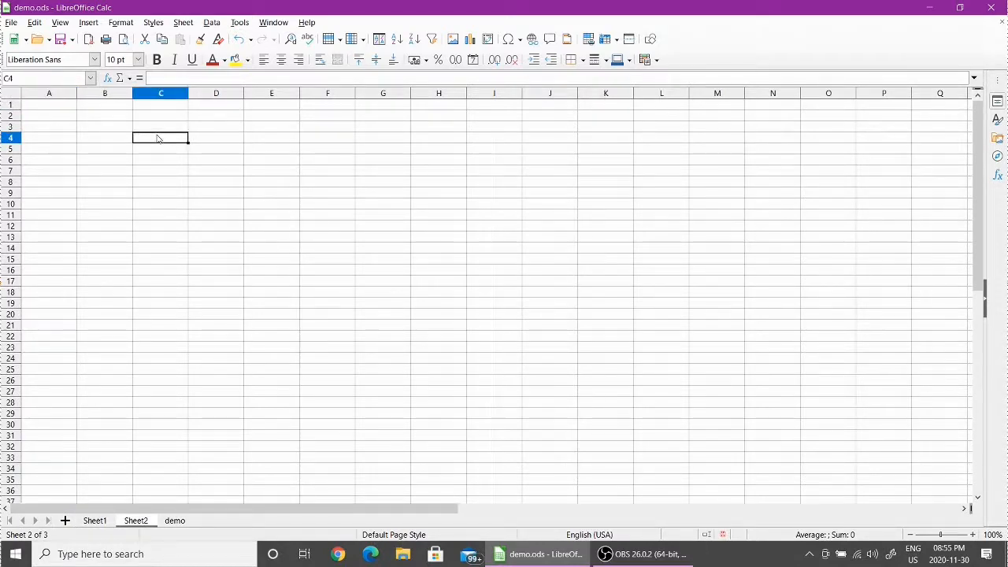
pyautogui.click(175, 521)
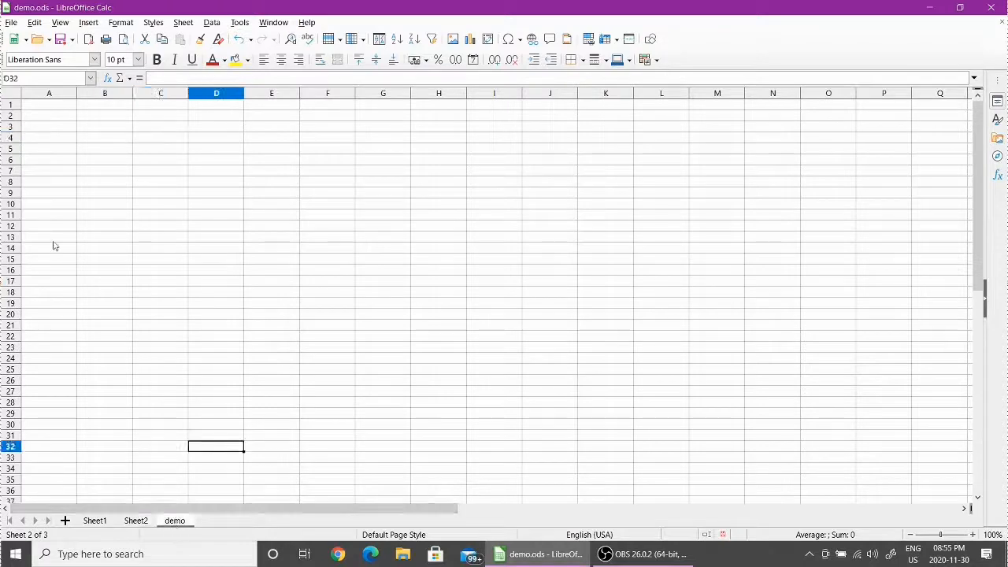
pyautogui.click(163, 138)
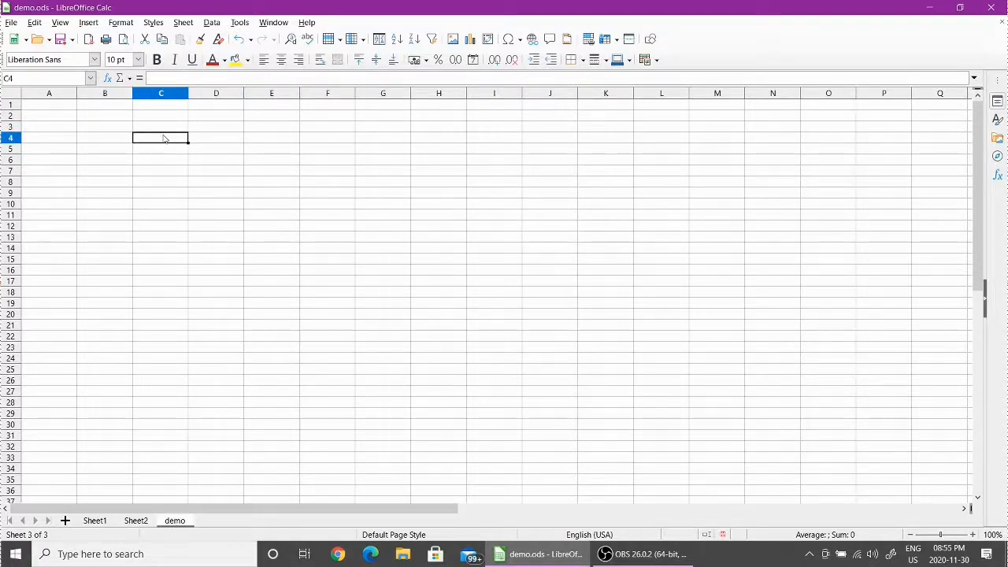
# Step: Select cell C14 on the demo sheet and return to cell A1
pyautogui.click(95, 523)
pyautogui.click(133, 250)
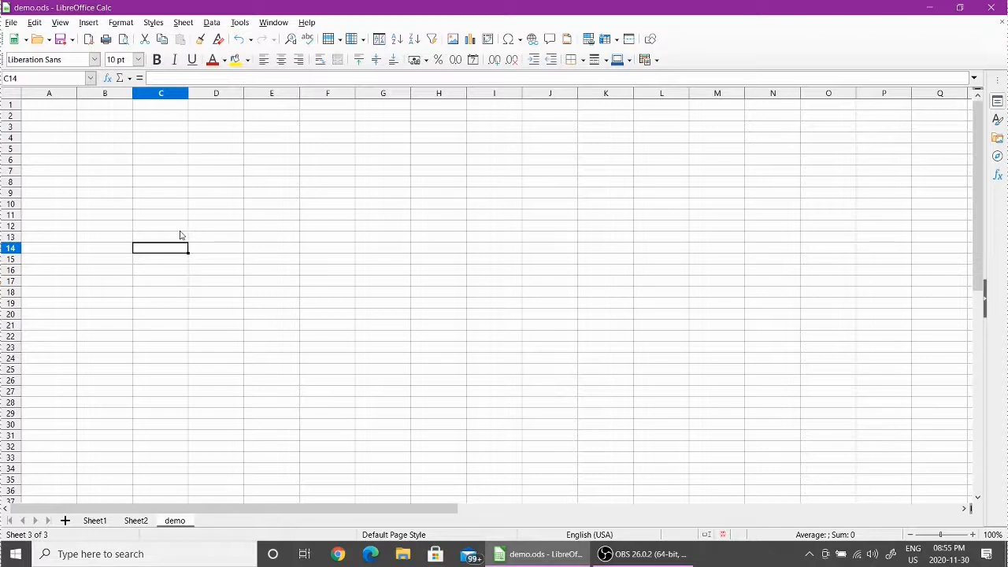
pyautogui.click(89, 152)
pyautogui.hotkey('ctrl', 'Home')
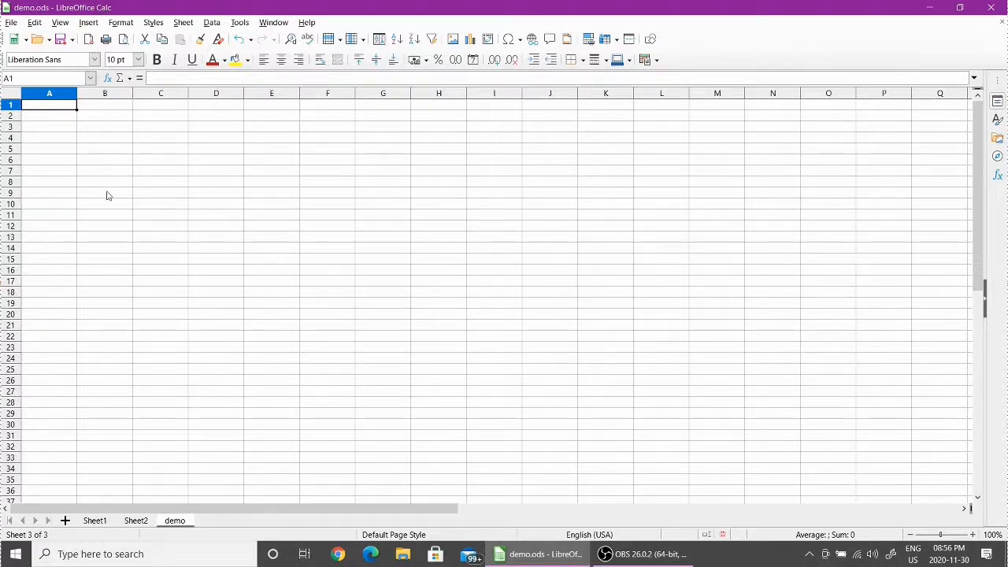
# Step: Highlight large blocks of cells starting at A1, and select single cells C15, D8 and D4 to review the grid
pyautogui.moveTo(63, 107); pyautogui.dragTo(323, 398)
pyautogui.moveTo(48, 104); pyautogui.dragTo(280, 308)
pyautogui.click(160, 259)
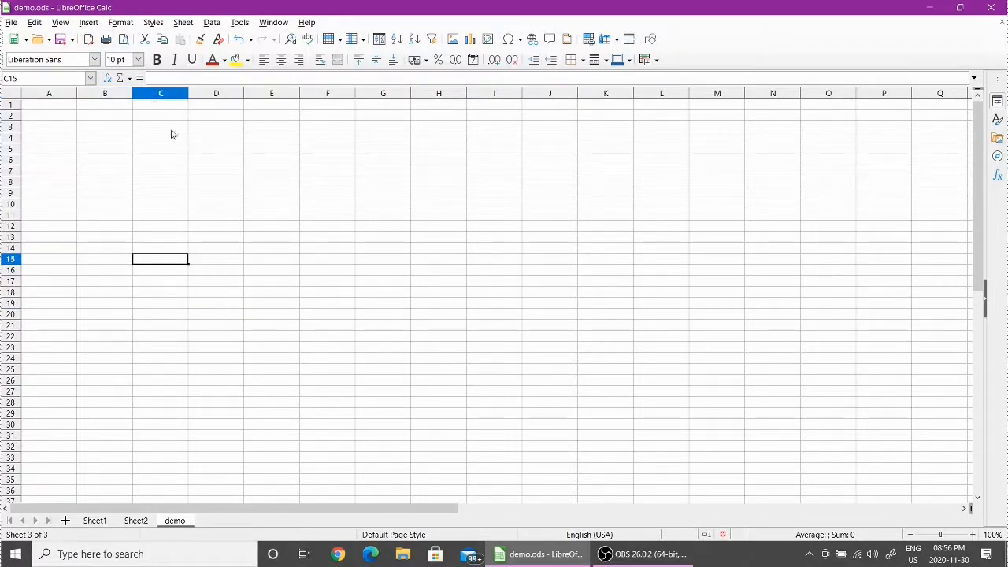
pyautogui.click(199, 187)
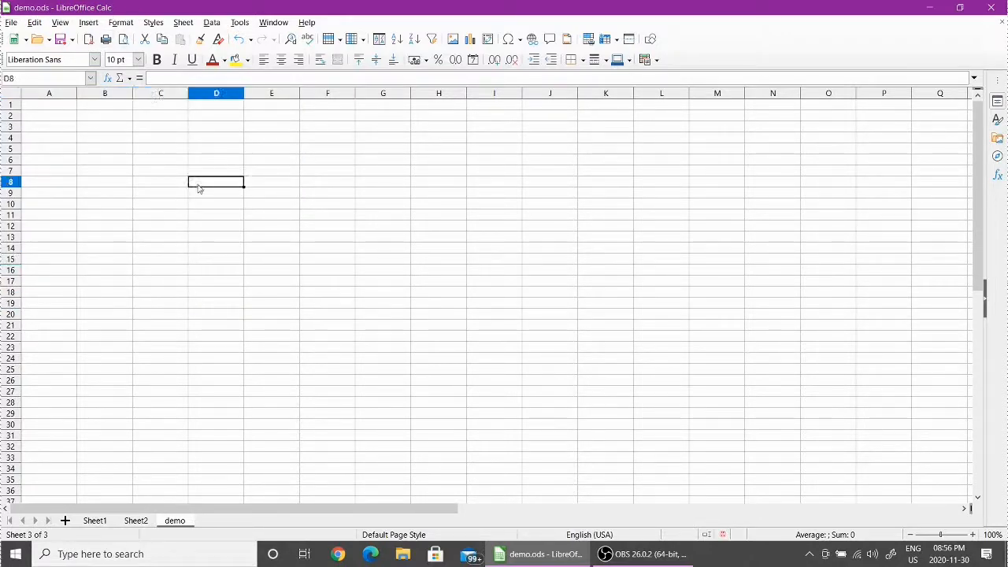
pyautogui.click(240, 141)
# Step: Select cells A1, B1, C1, C7 and B6 in turn to review their addresses
pyautogui.click(50, 107)
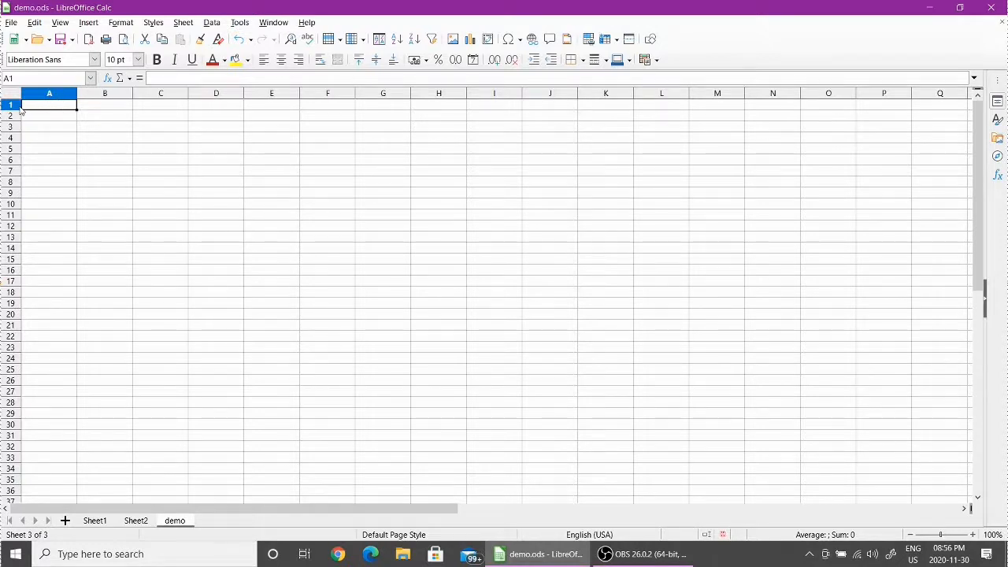
pyautogui.click(115, 109)
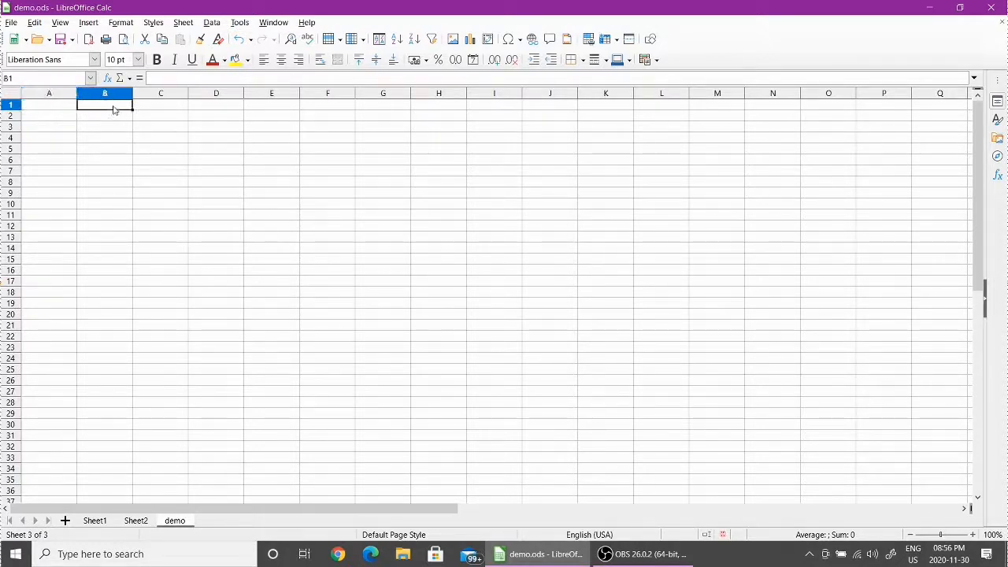
pyautogui.click(161, 104)
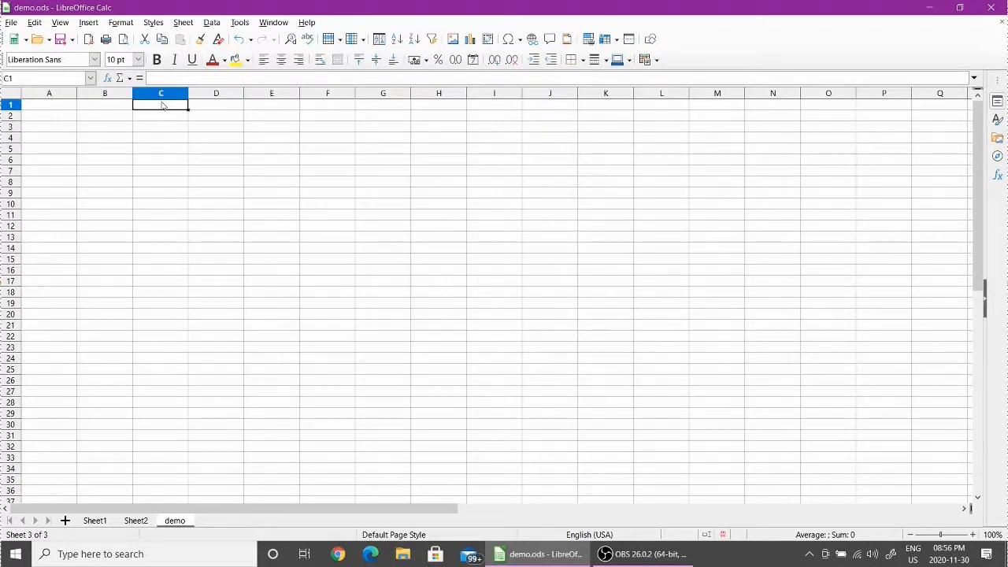
pyautogui.click(163, 171)
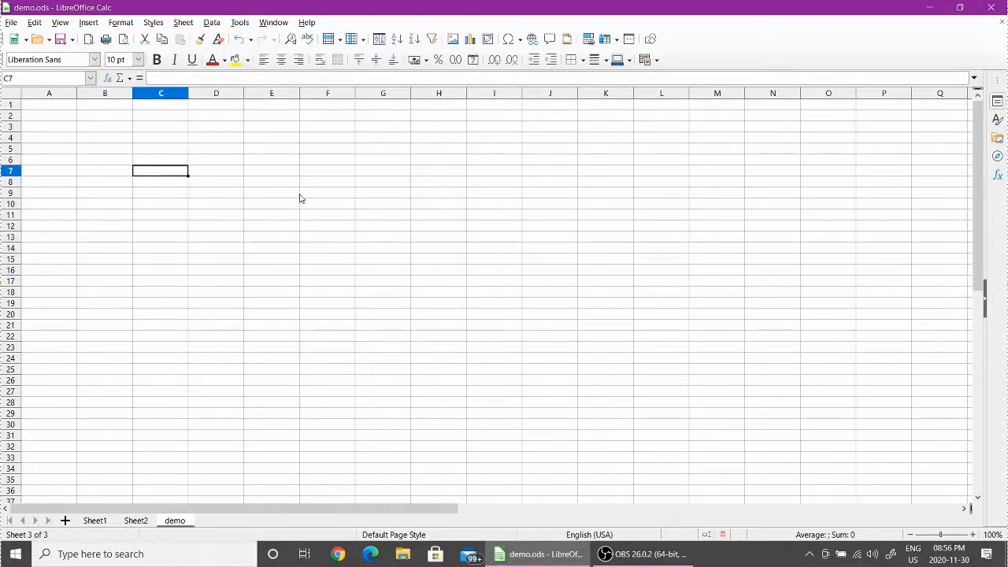
pyautogui.click(128, 160)
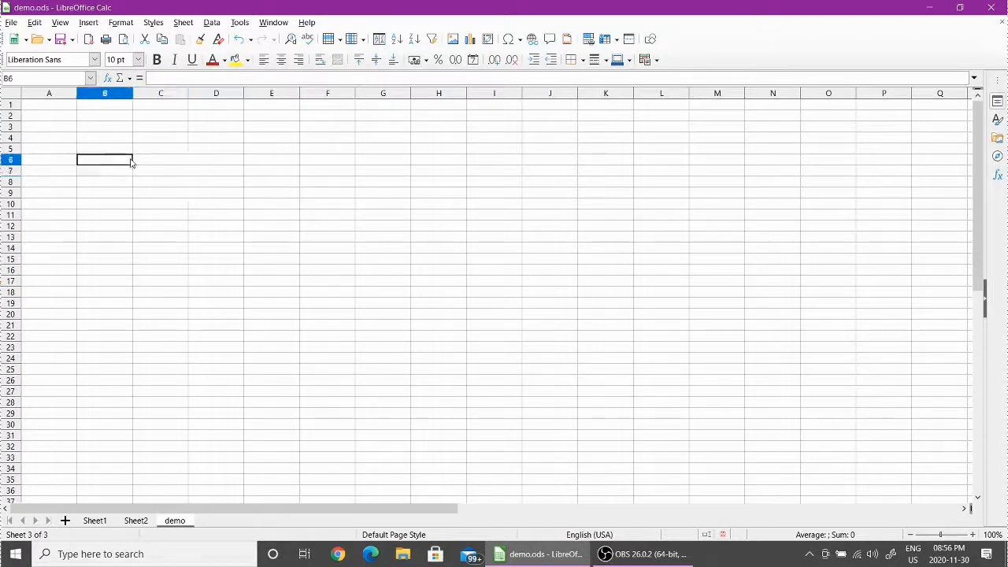
# Step: Enter 10 in cell A1 and 20 in cell B1 of the demo sheet
pyautogui.click(52, 104)
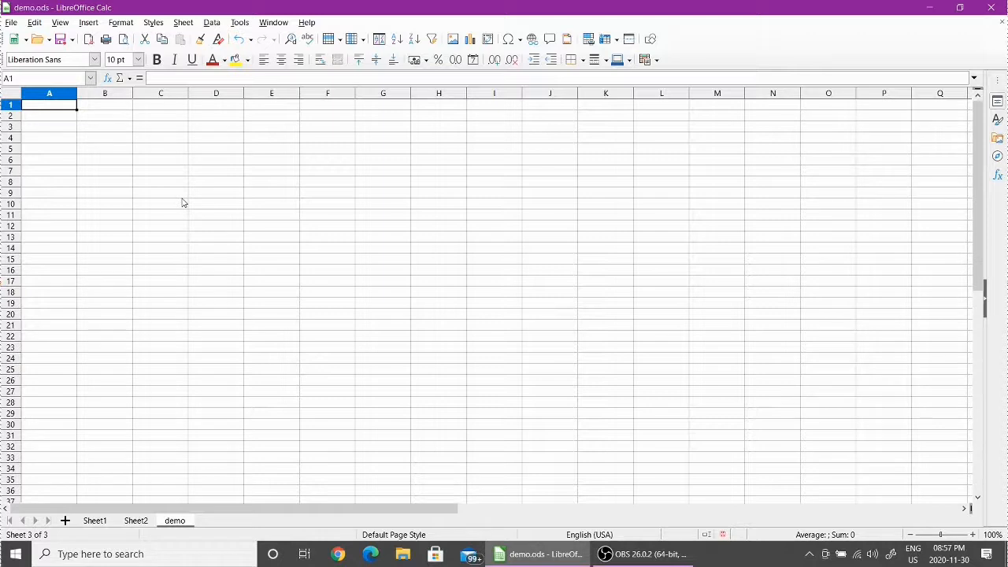
pyautogui.write('1')
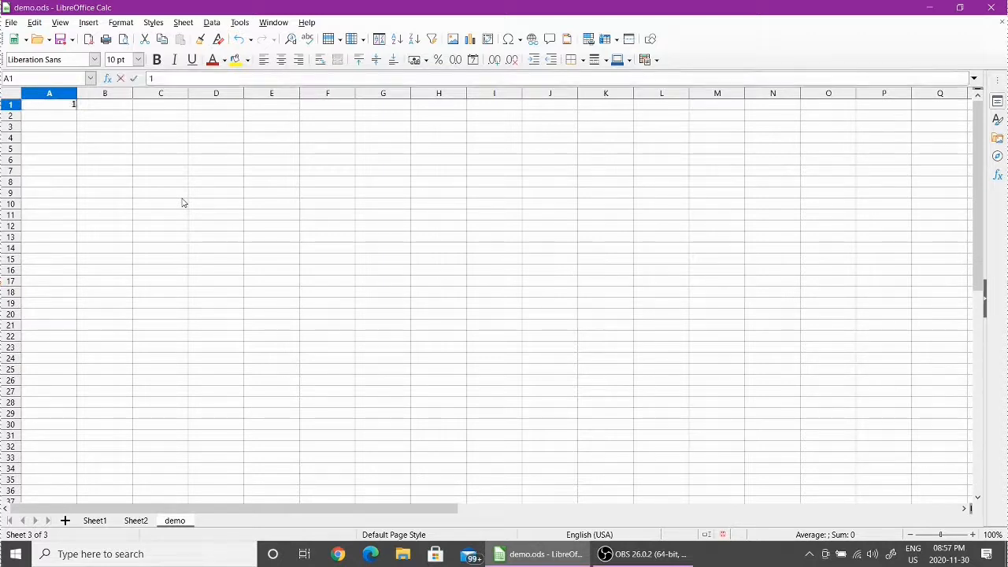
pyautogui.write('0')
pyautogui.press('Tab')
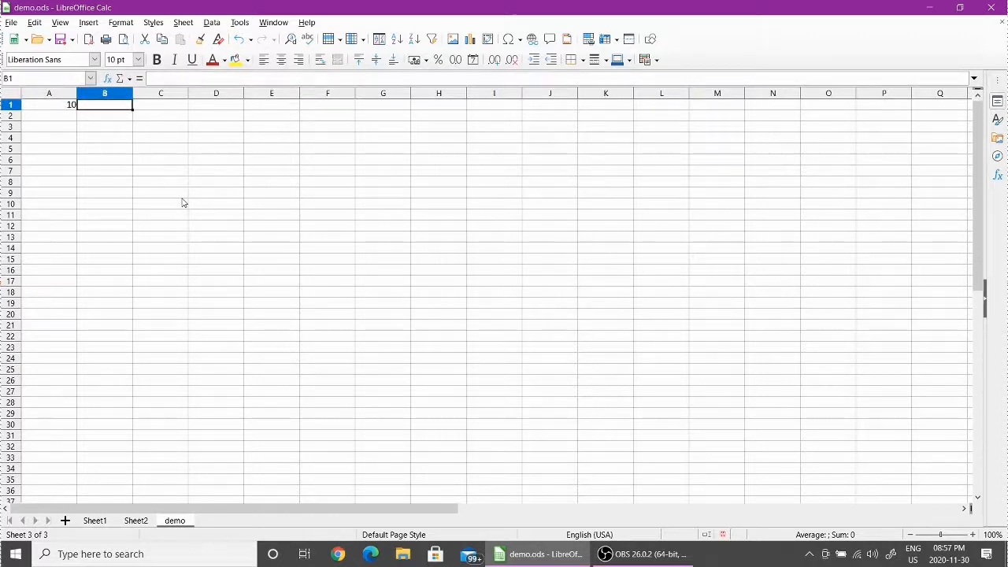
pyautogui.write('20')
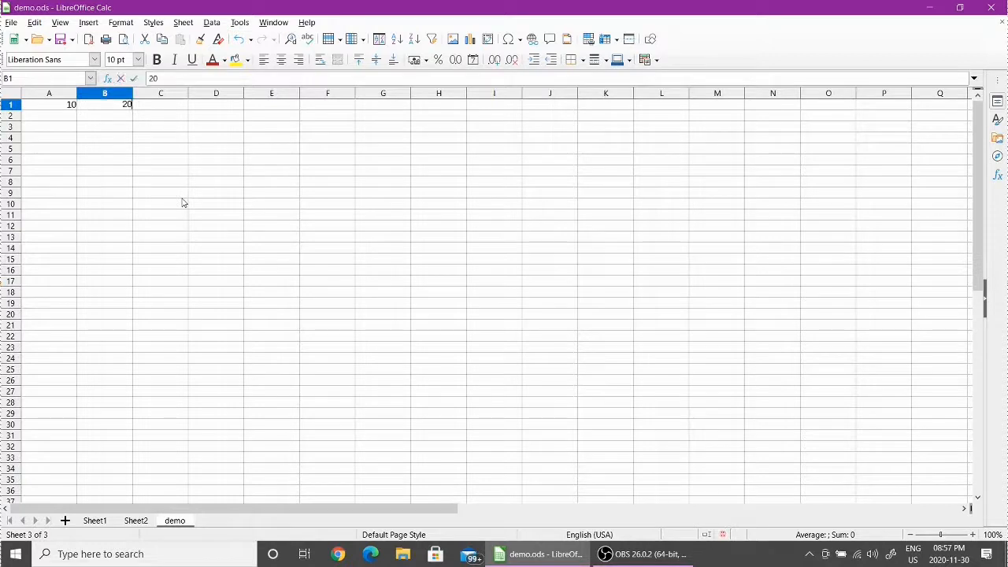
pyautogui.press('Tab')
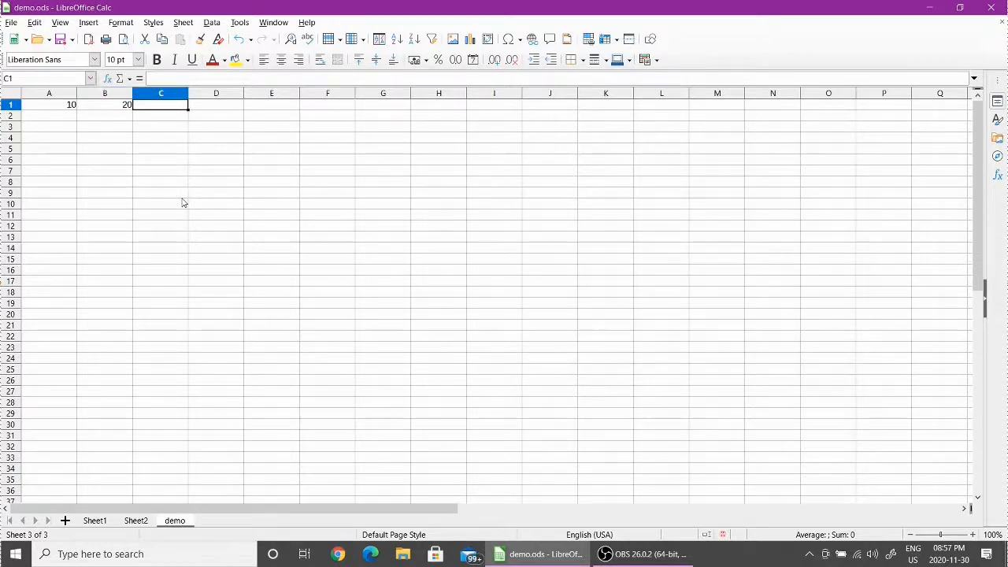
# Step: Set the font size of the entire demo sheet to 22 pt and select cell C1
pyautogui.click(11, 93)
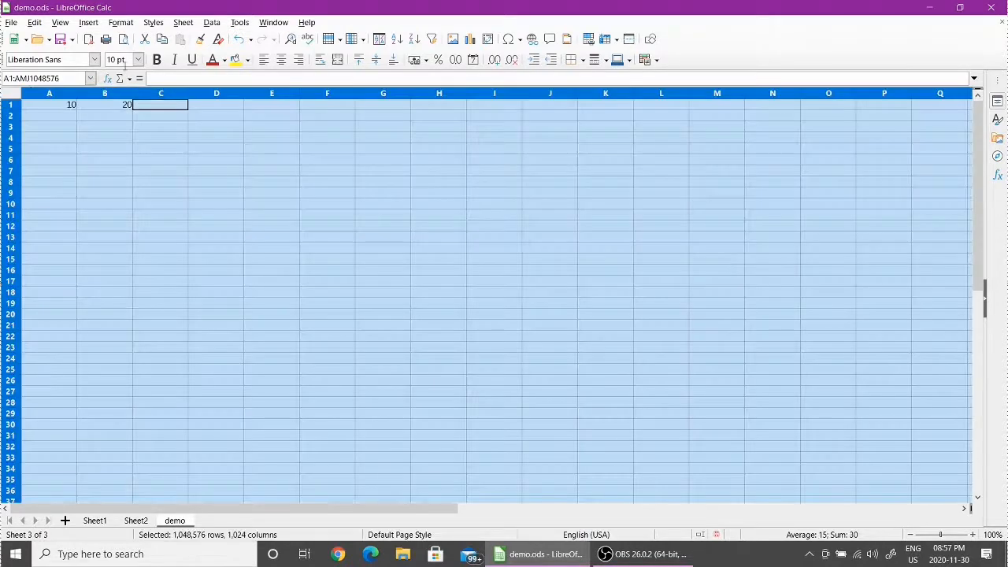
pyautogui.click(137, 59)
pyautogui.click(120, 183)
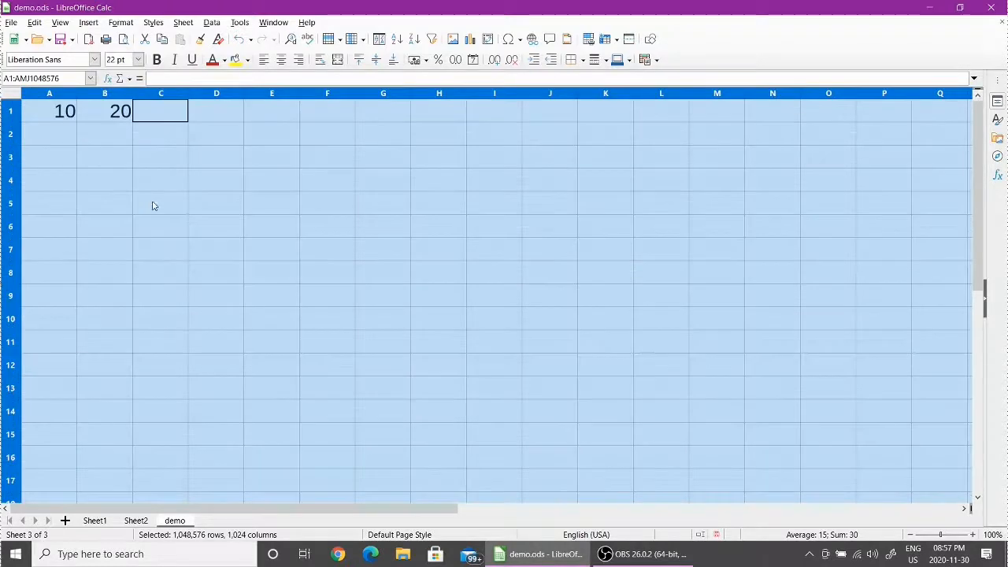
pyautogui.click(161, 114)
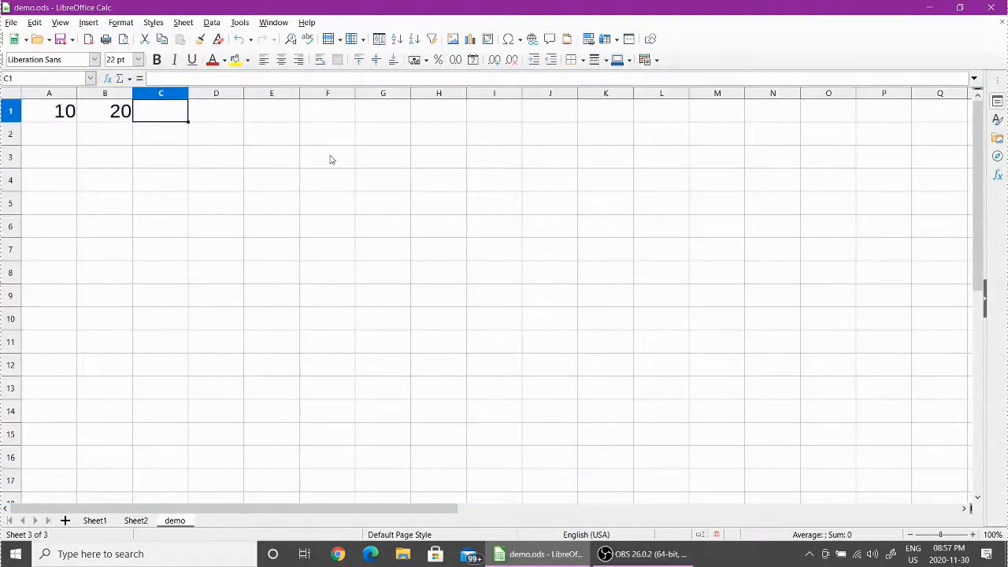
# Step: Enter 34 in cell C1 of the demo sheet and move the selection to an empty cell
pyautogui.write('34')
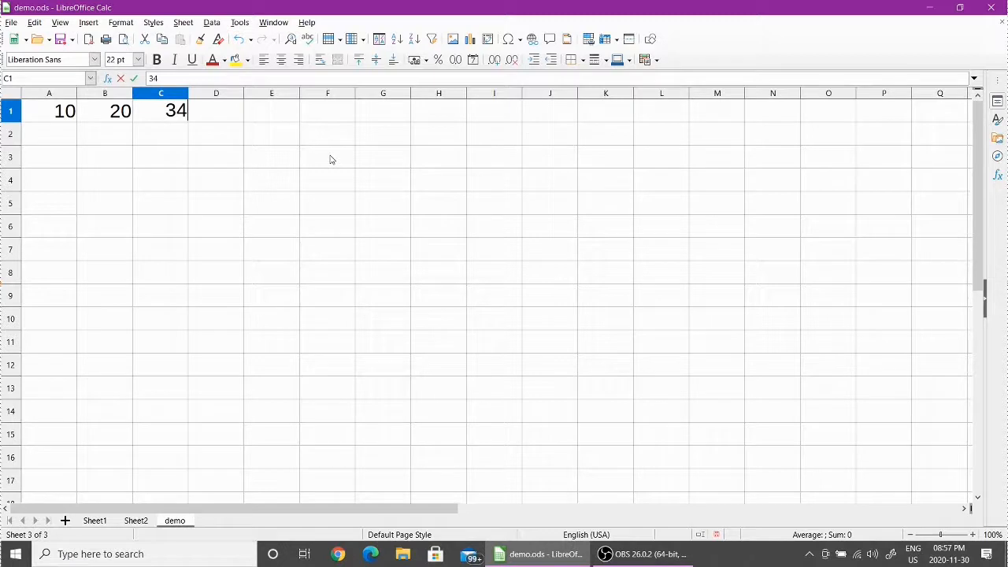
pyautogui.press('Tab')
pyautogui.press('Tab')
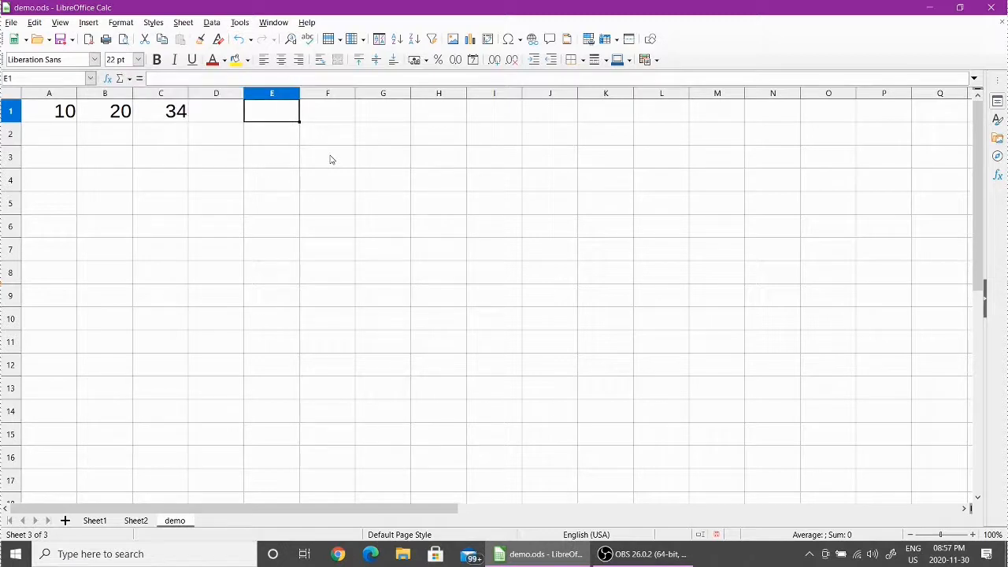
pyautogui.click(277, 174)
# Step: Select cells A1, B1 and C1 in turn to compare their addresses and contents, ending on empty cell A4
pyautogui.click(59, 116)
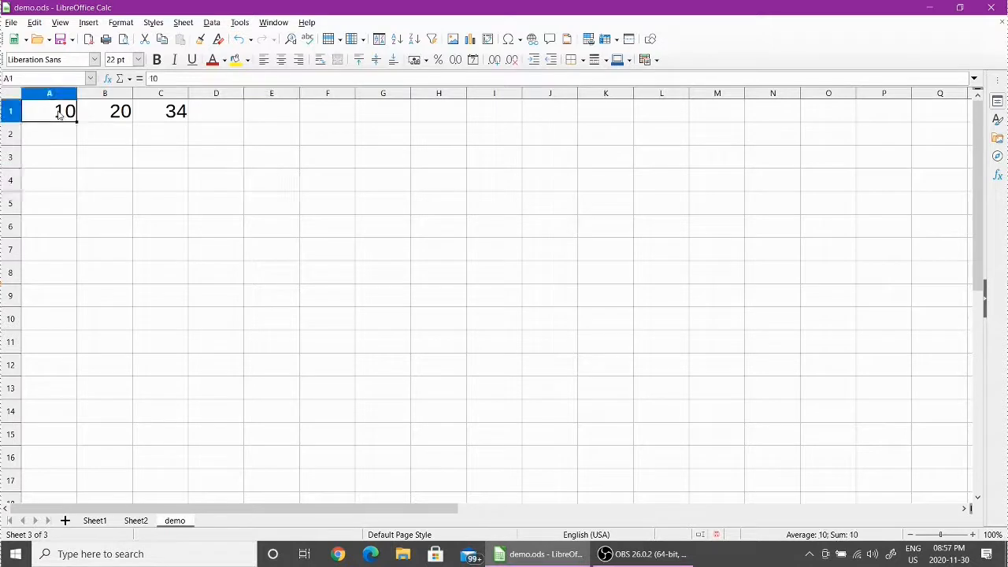
pyautogui.click(112, 96)
pyautogui.click(118, 112)
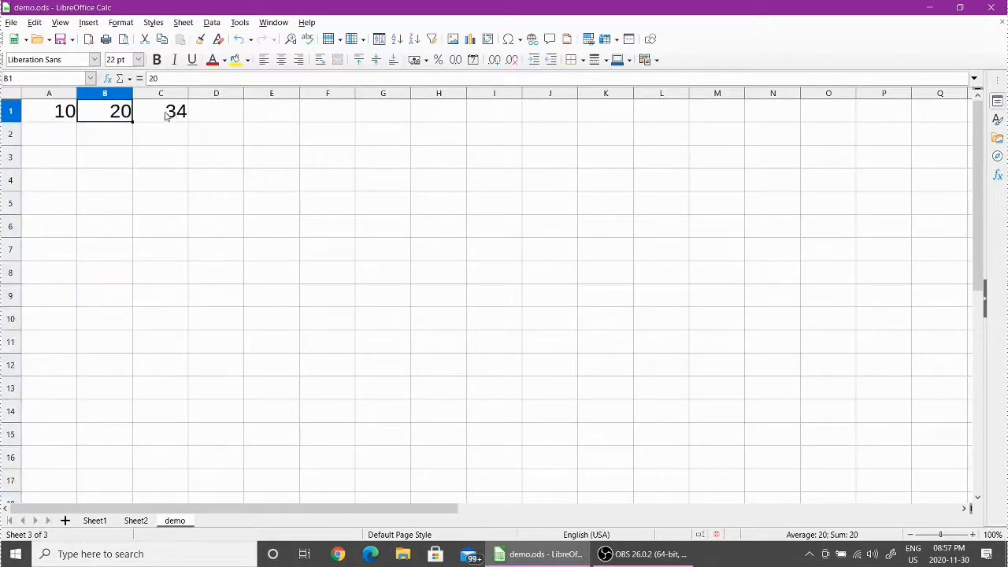
pyautogui.click(57, 117)
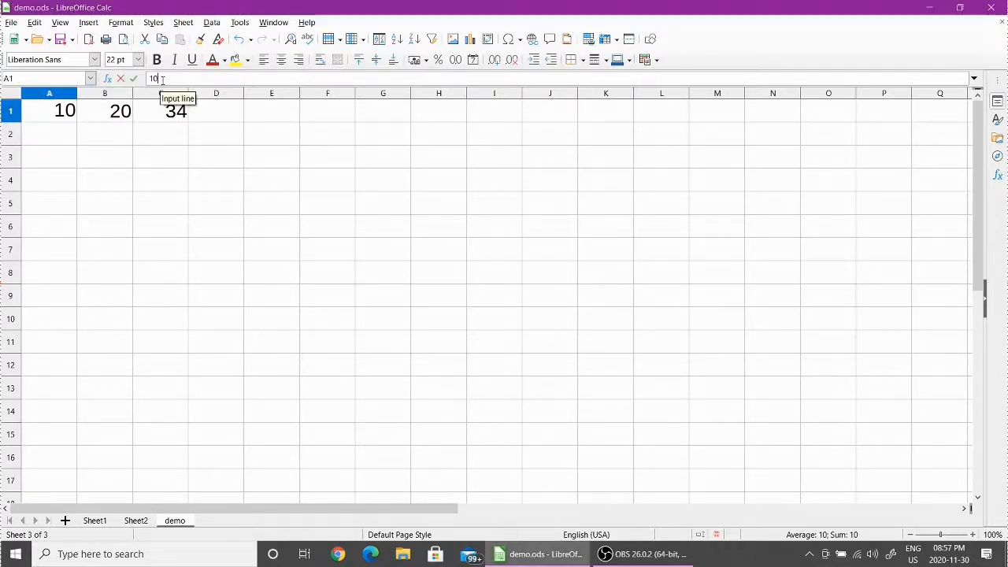
pyautogui.click(101, 115)
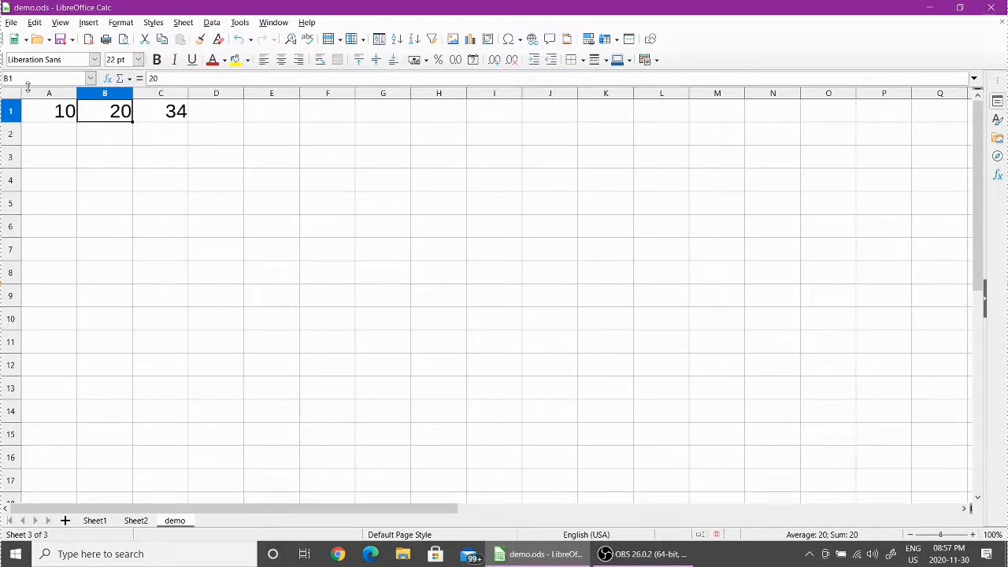
pyautogui.press('Right')
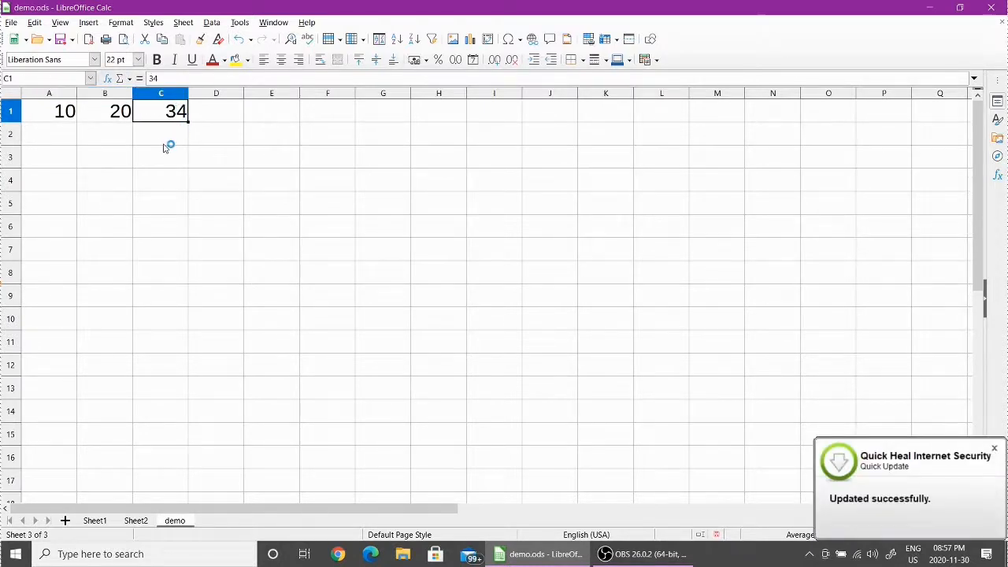
pyautogui.press('Down')
pyautogui.click(60, 175)
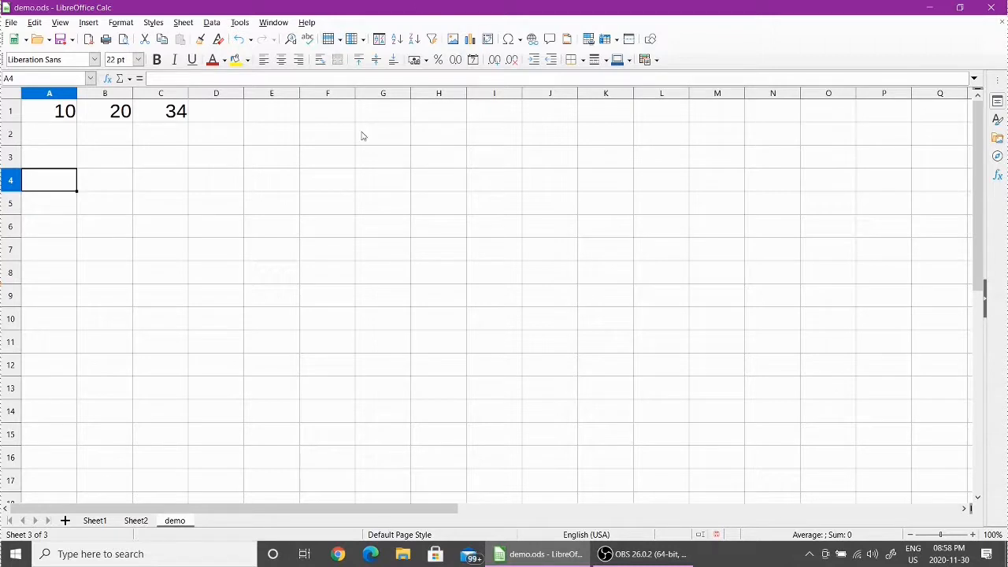
# Step: Write the sample equation a=b+c+d in cell F4 and erase it again
pyautogui.click(343, 187)
pyautogui.doubleClick(343, 187)
pyautogui.write('a=b+c+d')
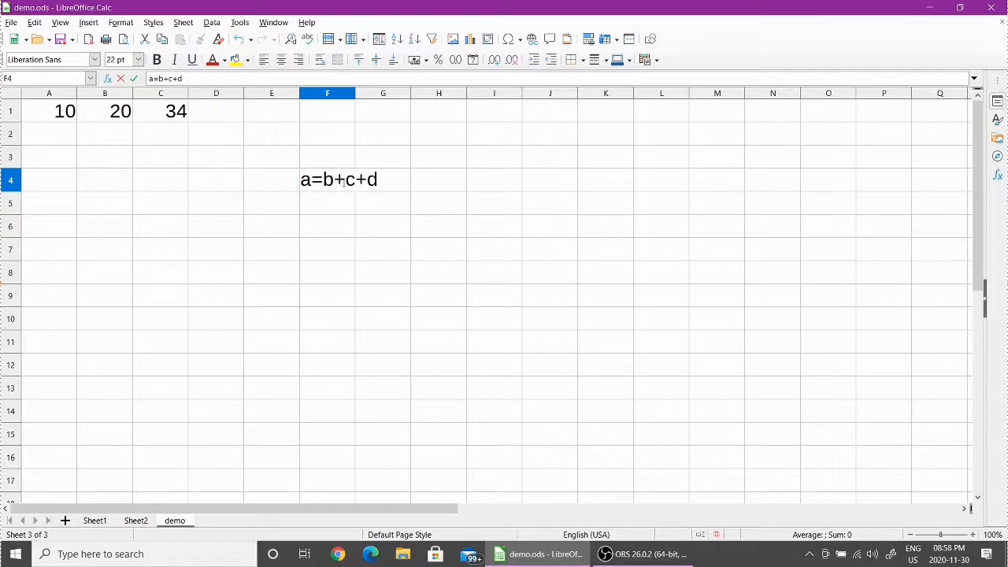
pyautogui.press('BackSpace')
pyautogui.press('BackSpace')
pyautogui.press('BackSpace')
pyautogui.press('BackSpace')
pyautogui.press('BackSpace')
pyautogui.press('BackSpace')
pyautogui.press('BackSpace')
pyautogui.click(328, 237)
pyautogui.click(59, 181)
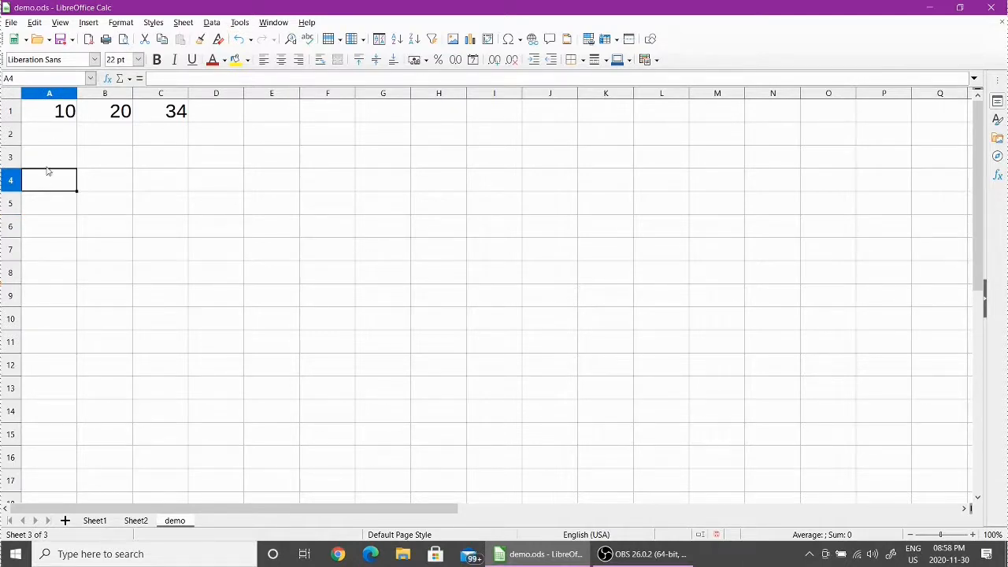
pyautogui.click(155, 78)
pyautogui.write('=')
pyautogui.press('BackSpace')
pyautogui.click(202, 164)
# Step: Enter the formula =A1+B1+C1 in cell A4 using references to the three number cells, and reselect A4 to review it
pyautogui.click(75, 181)
pyautogui.write('=')
pyautogui.click(66, 113)
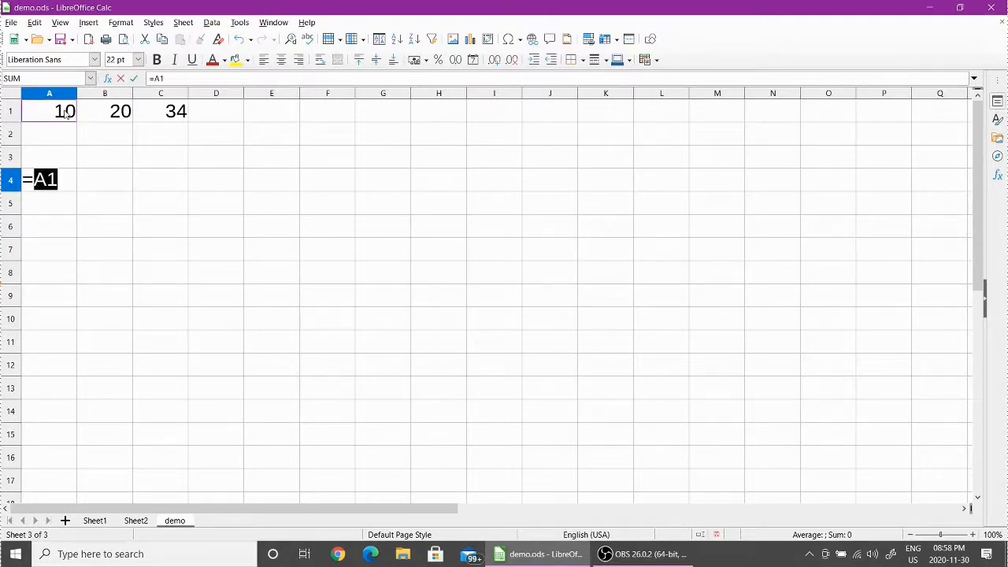
pyautogui.write('+')
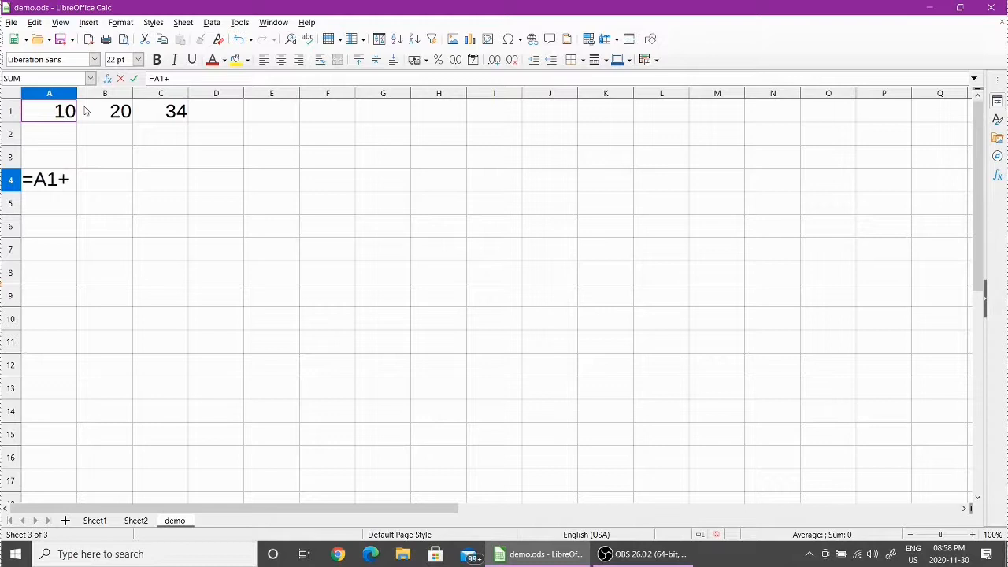
pyautogui.click(102, 118)
pyautogui.write('+')
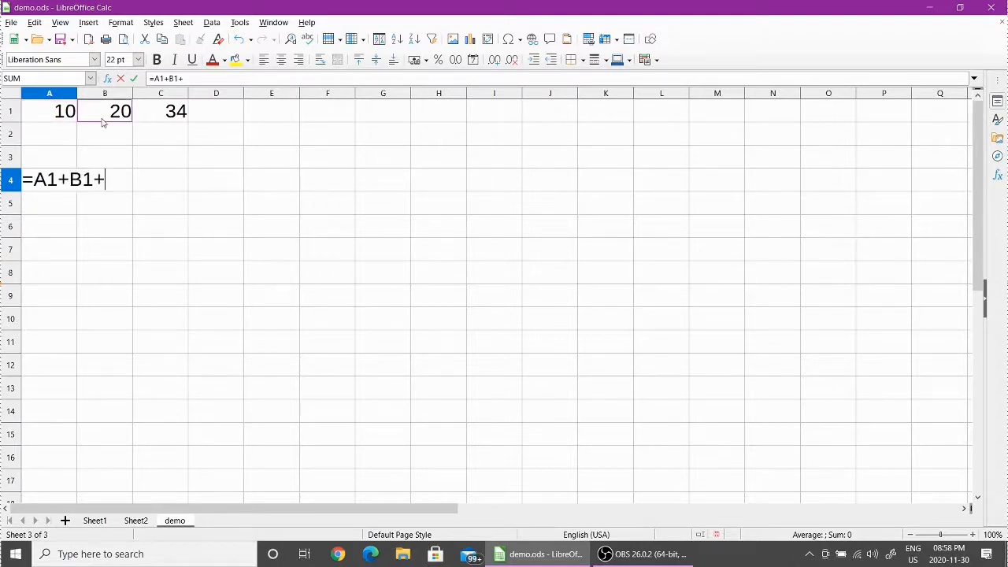
pyautogui.click(166, 115)
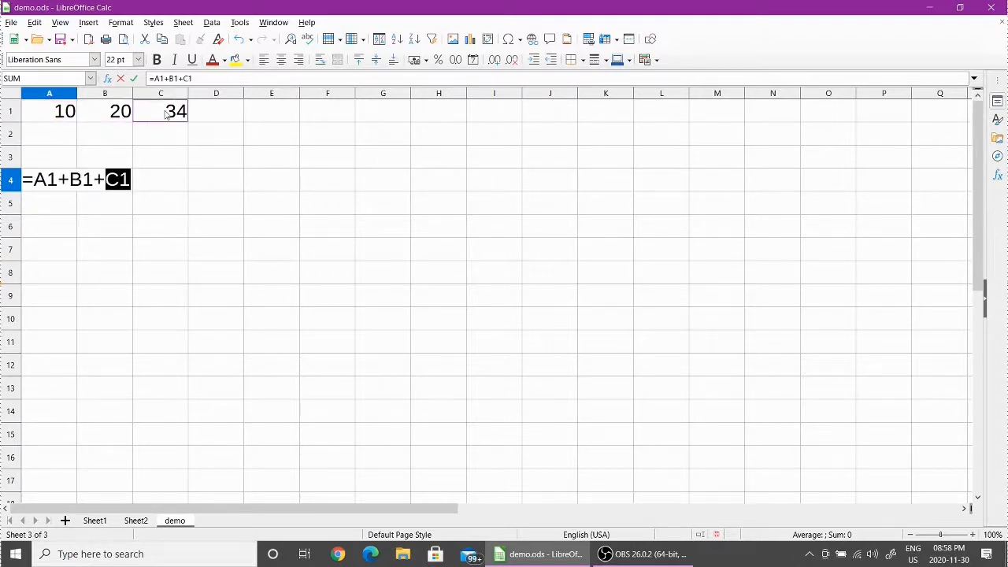
pyautogui.press('Return')
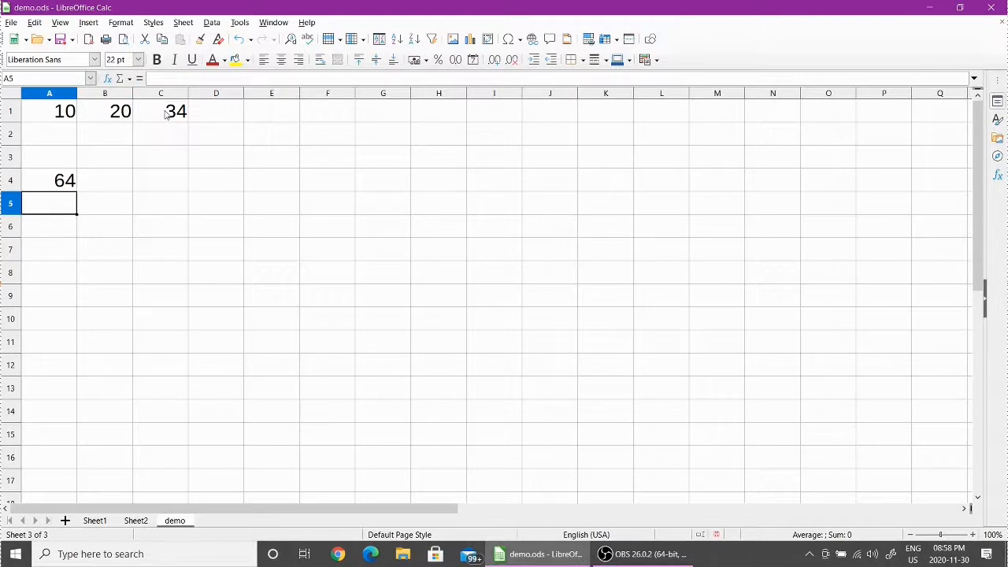
pyautogui.click(68, 183)
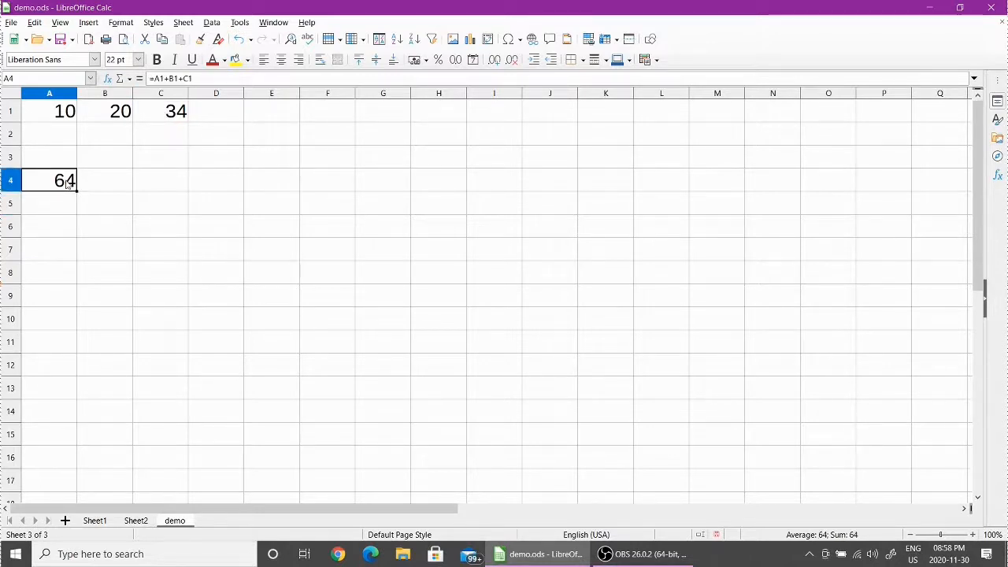
# Step: Change the value in cell A1 to 80 and select A4 to check the recalculated sum
pyautogui.click(50, 116)
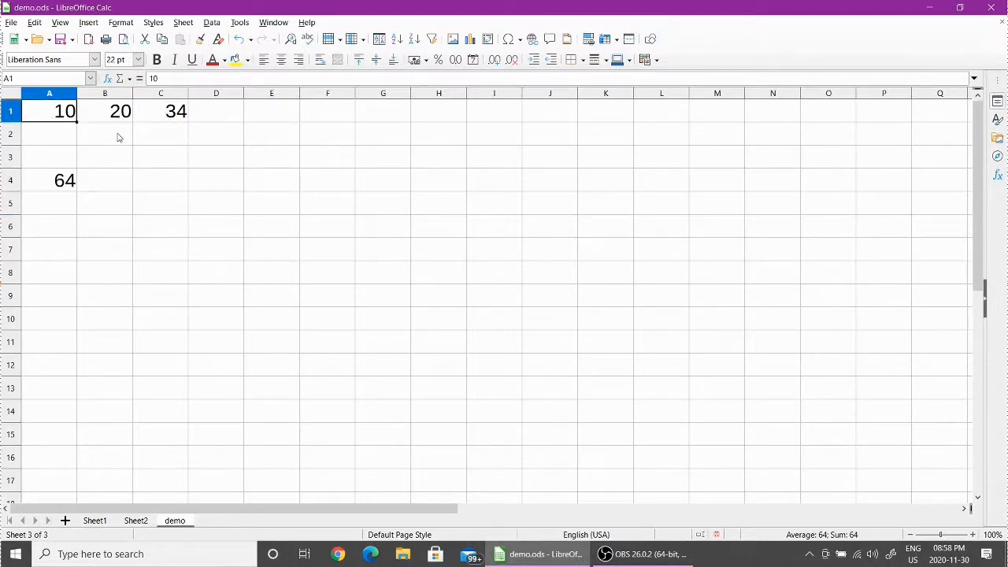
pyautogui.write('80')
pyautogui.press('Return')
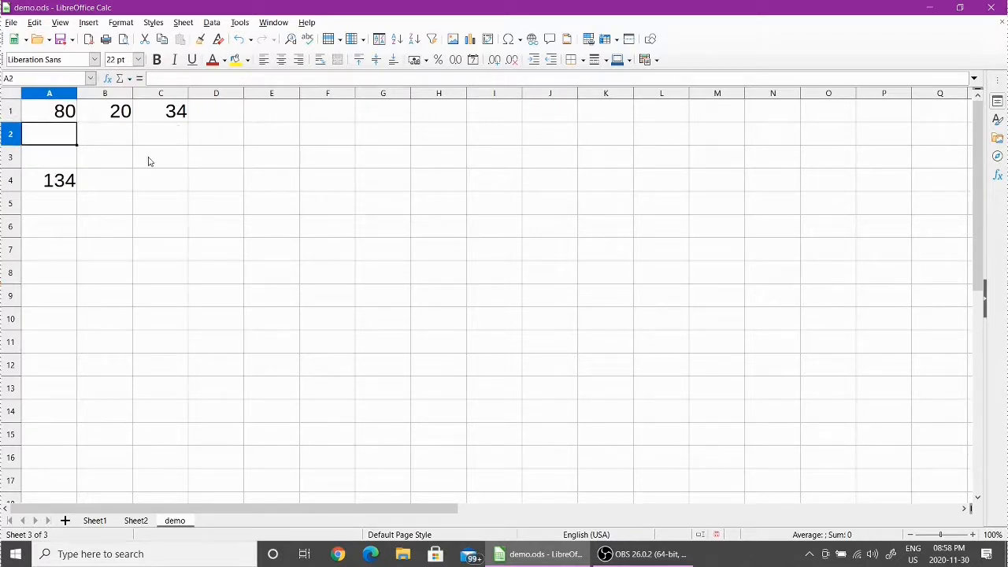
pyautogui.click(69, 185)
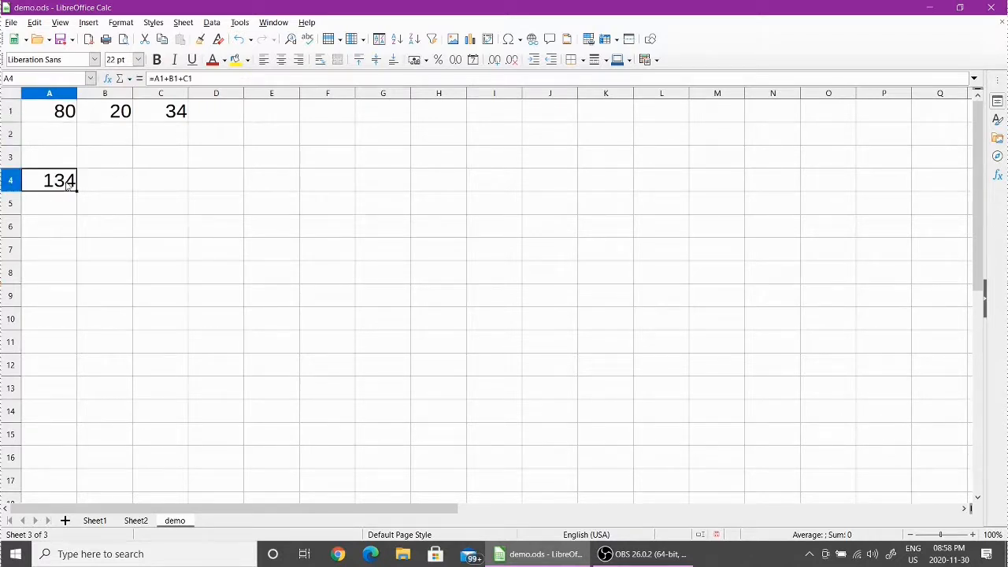
# Step: Enter the constant-based formula =80+20+34 in cell C4
pyautogui.click(155, 184)
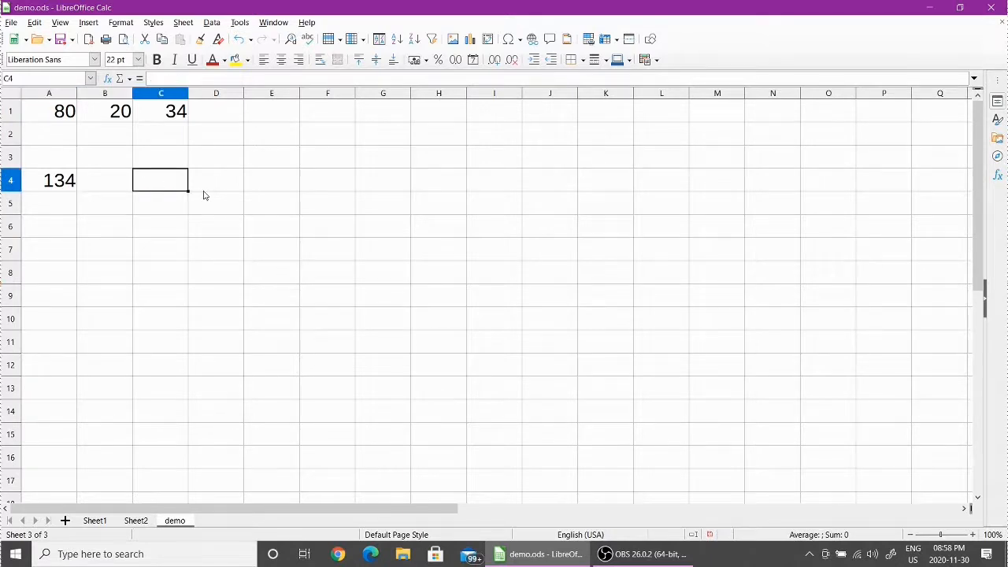
pyautogui.write('=80')
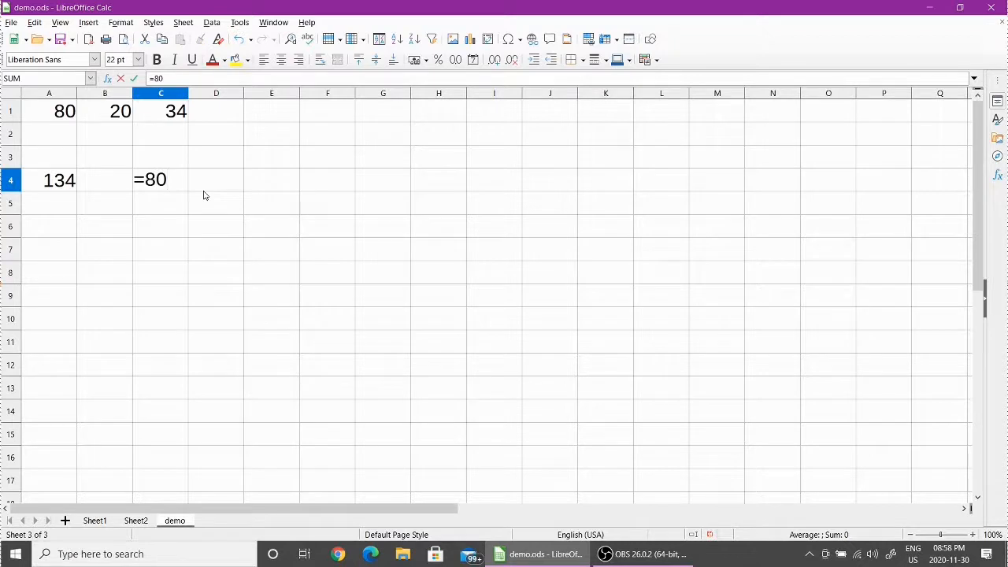
pyautogui.write('+20+34')
pyautogui.press('Return')
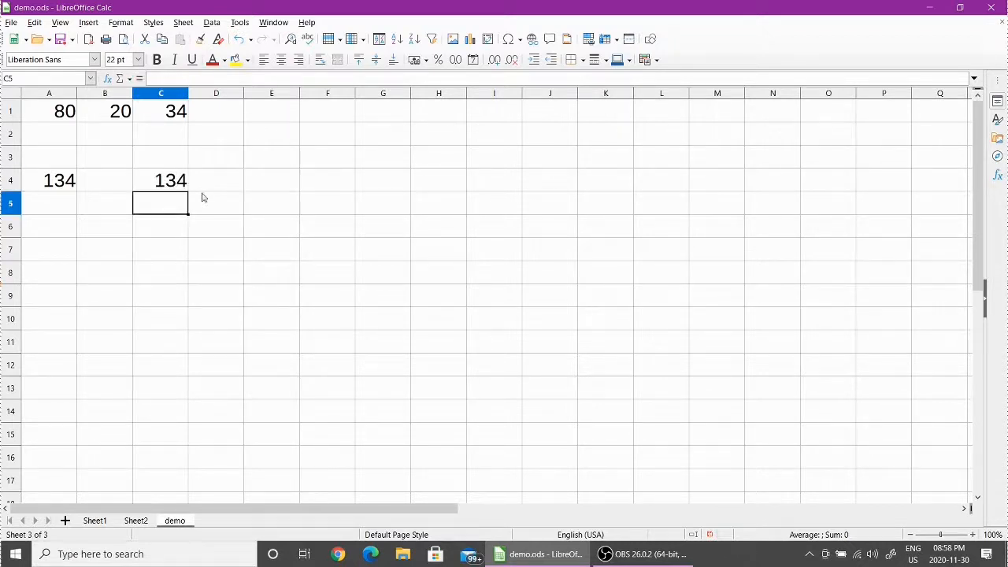
# Step: Select cells C4 and A4 alternately to compare the constant-based formula with the reference-based one
pyautogui.click(182, 188)
pyautogui.click(71, 185)
pyautogui.click(157, 180)
pyautogui.click(49, 183)
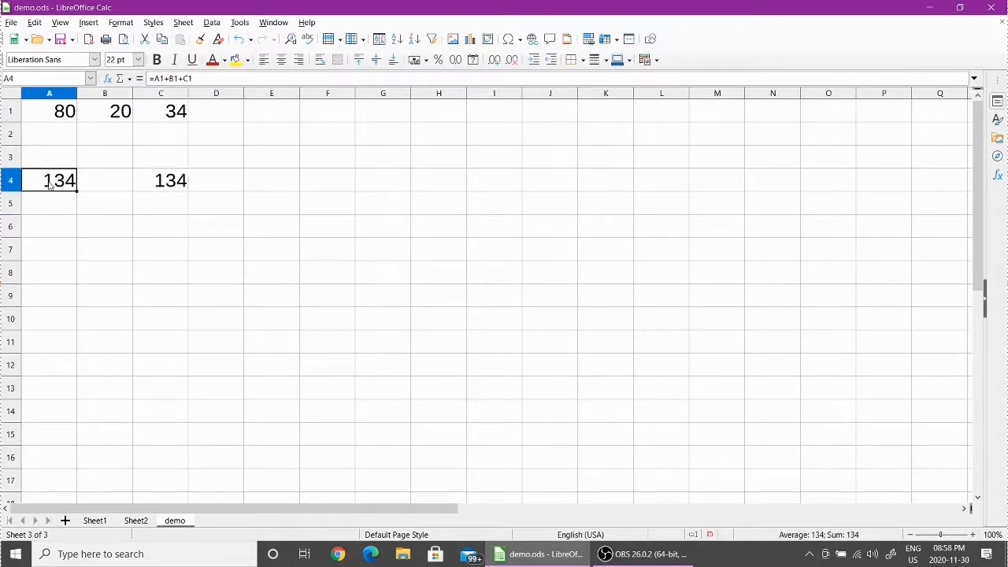
pyautogui.click(152, 207)
# Step: Change the value in cell B1 to 78
pyautogui.click(111, 112)
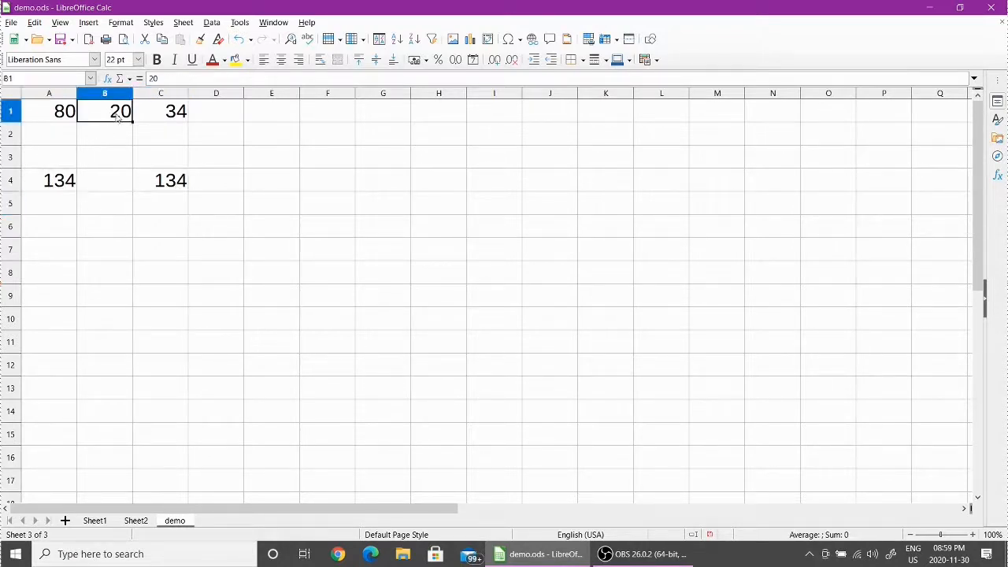
pyautogui.write('78')
pyautogui.press('Return')
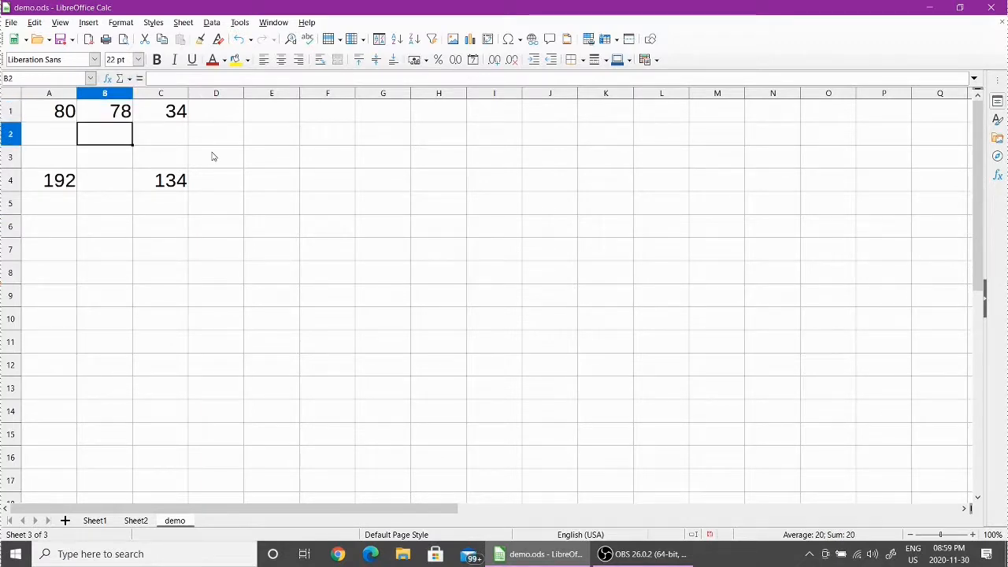
# Step: Examine the formulas behind A4 and C4 again, highlighting the constants in C4's formula without changing them
pyautogui.click(60, 183)
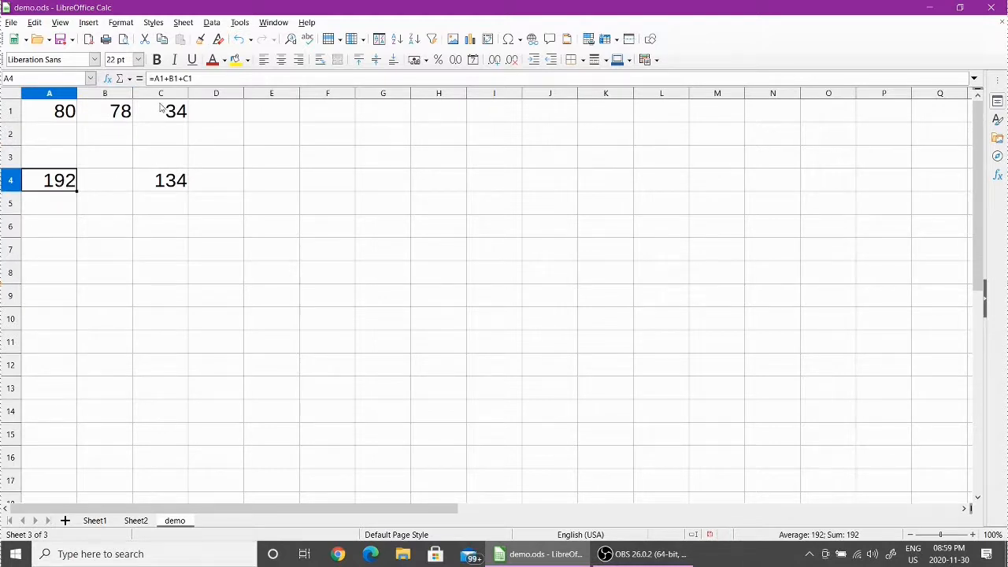
pyautogui.click(159, 183)
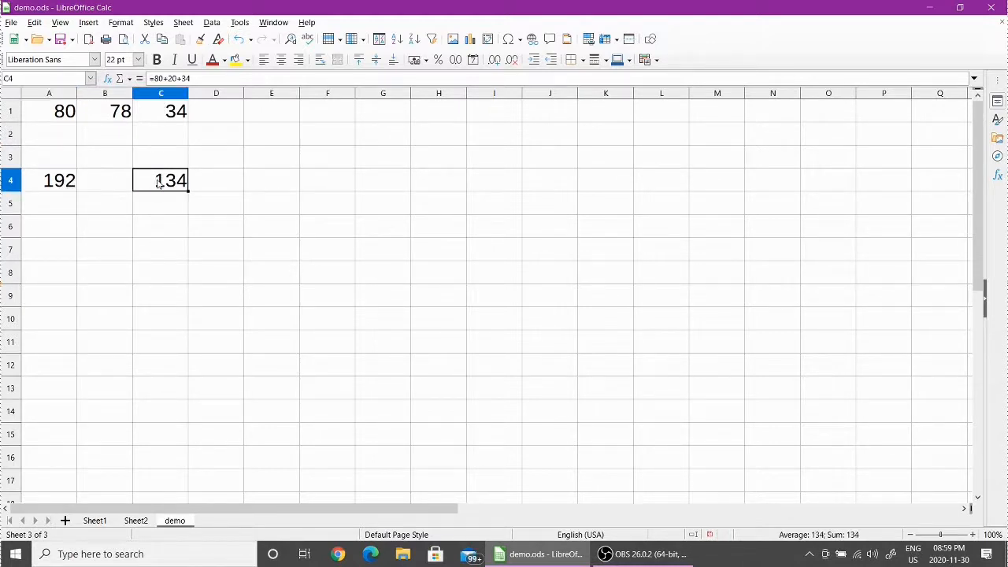
pyautogui.moveTo(150, 79); pyautogui.dragTo(193, 79)
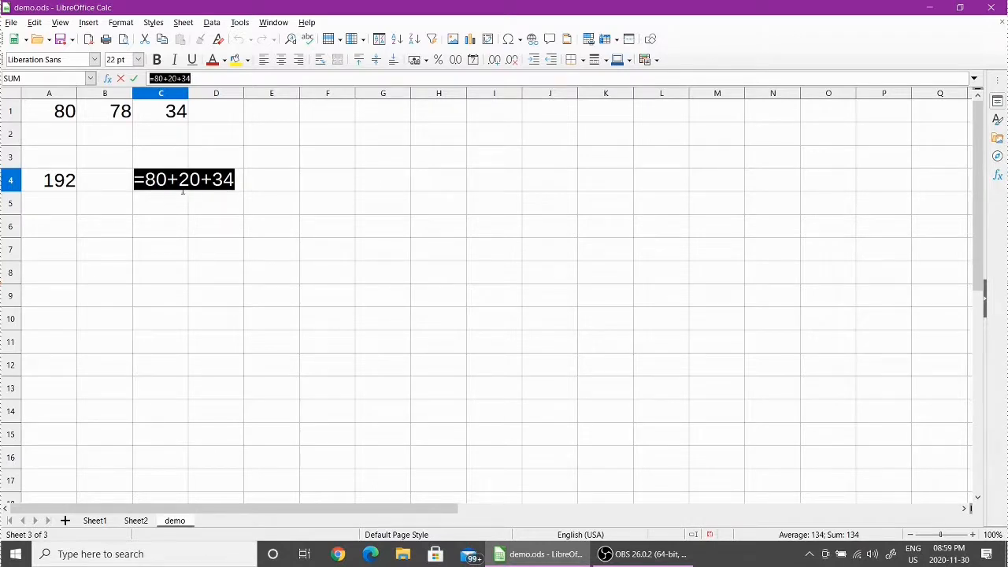
pyautogui.press('Return')
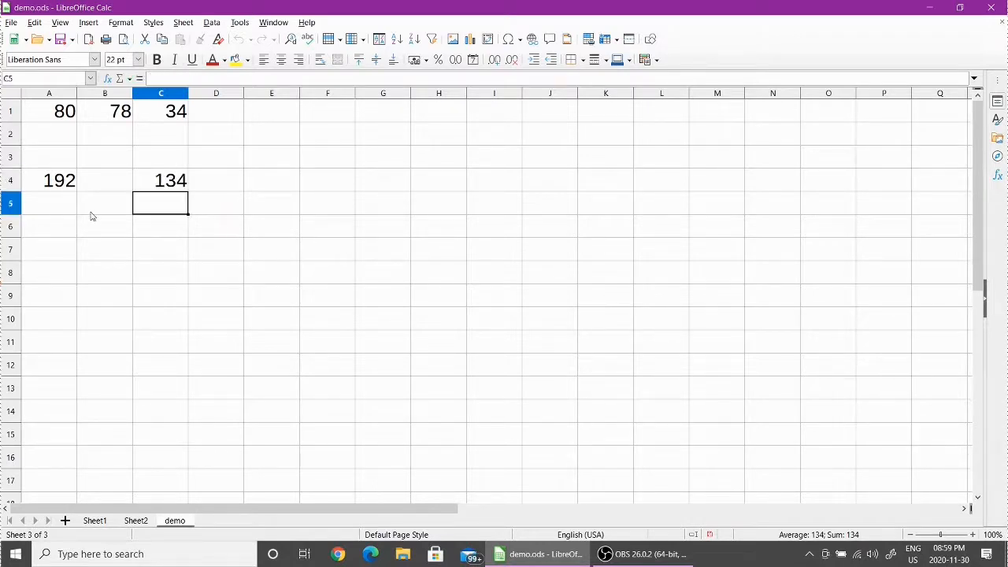
pyautogui.click(62, 185)
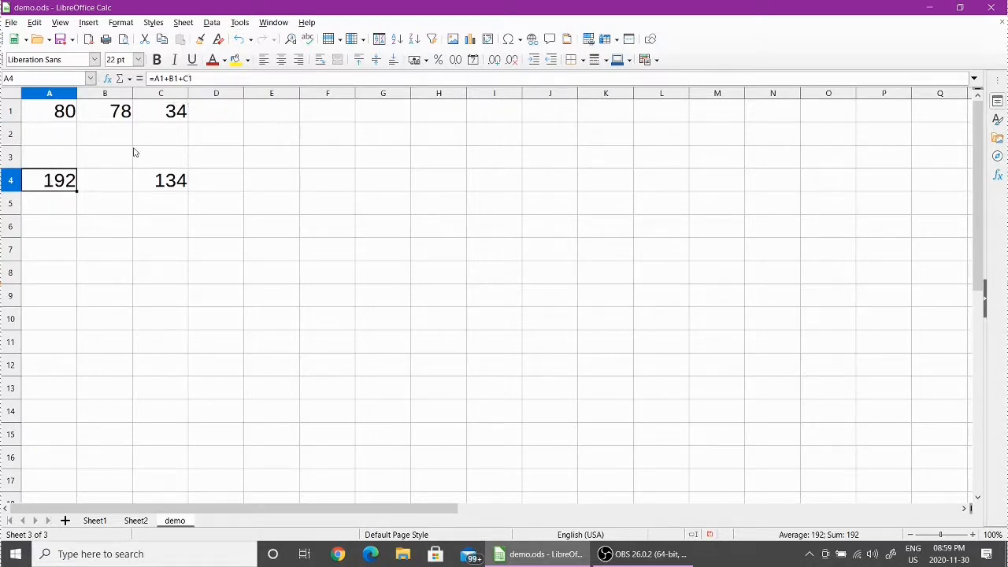
# Step: Change the value in cell C1 to 58 and select A4 to check its formula result
pyautogui.click(175, 114)
pyautogui.write('58')
pyautogui.press('Return')
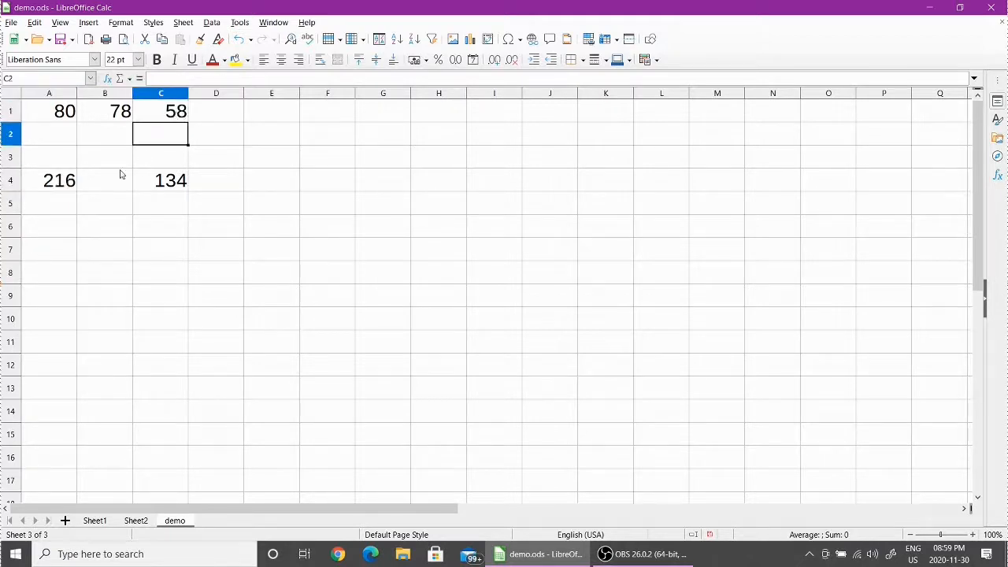
pyautogui.click(48, 188)
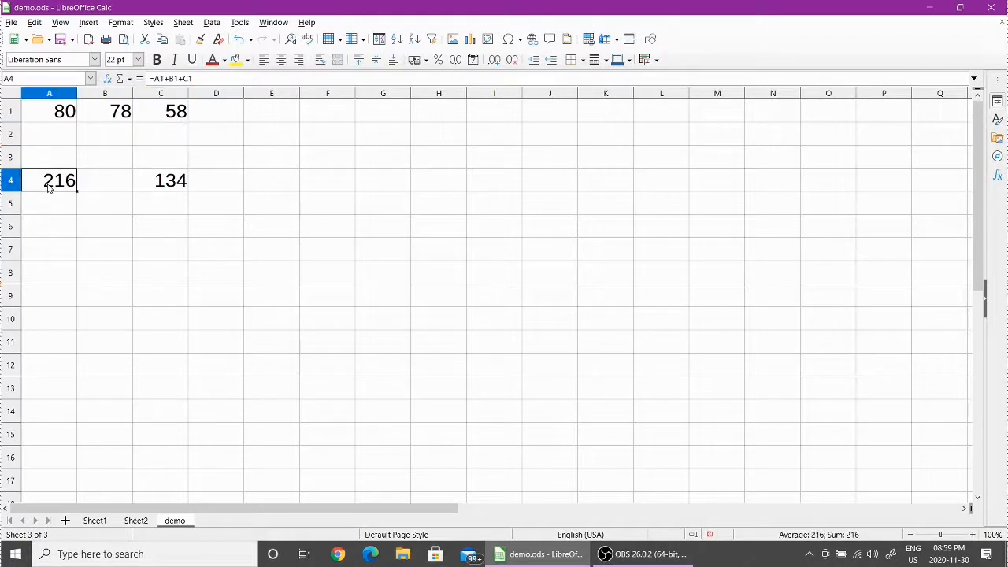
# Step: Highlight the range A1:C4 to review the data and formulas, and return to cell A1
pyautogui.click(148, 221)
pyautogui.moveTo(50, 112); pyautogui.dragTo(173, 194)
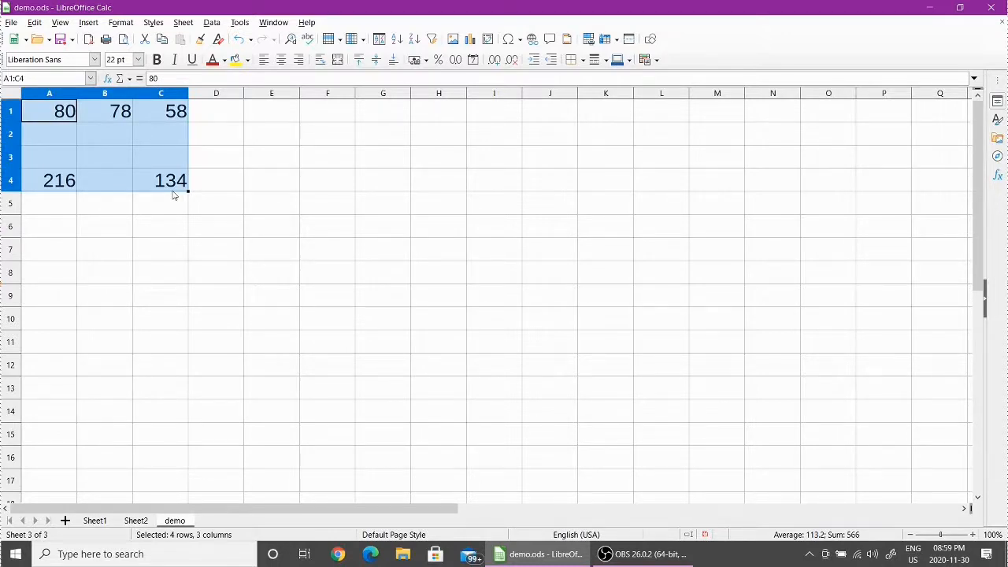
pyautogui.click(233, 296)
pyautogui.click(63, 112)
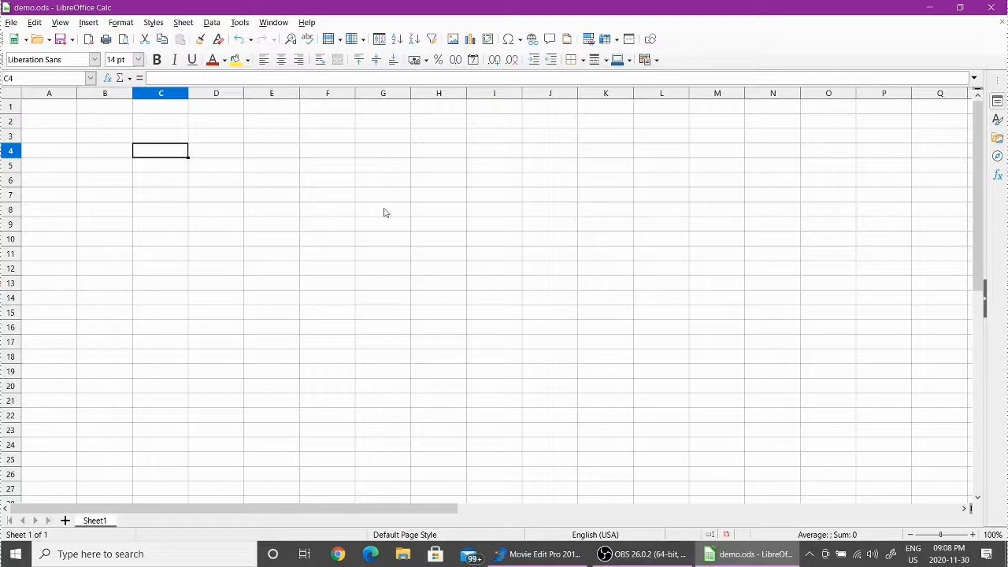
# Step: Enter the label "Name:" in C3 and the student's first name in D3
pyautogui.click(161, 135)
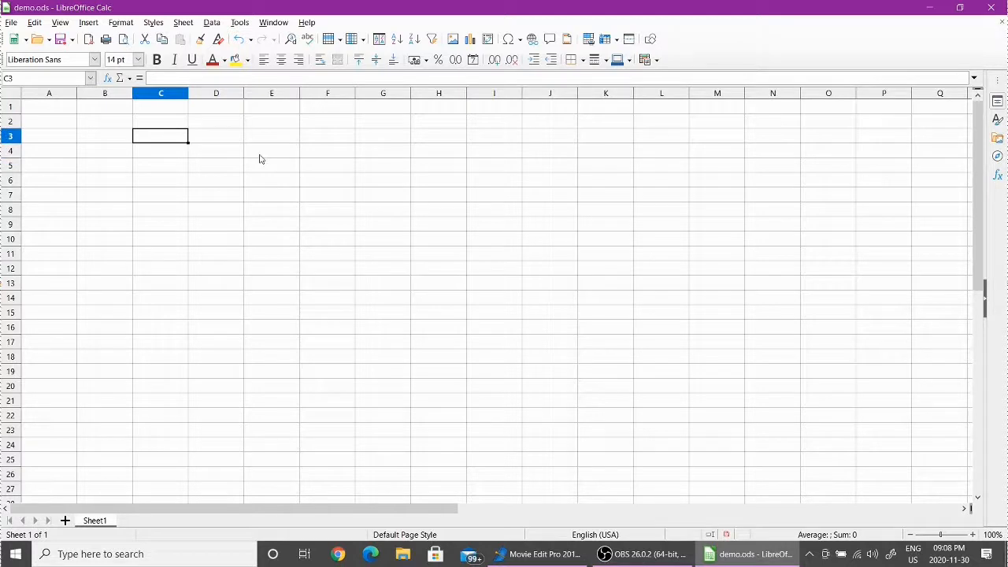
pyautogui.write('Name')
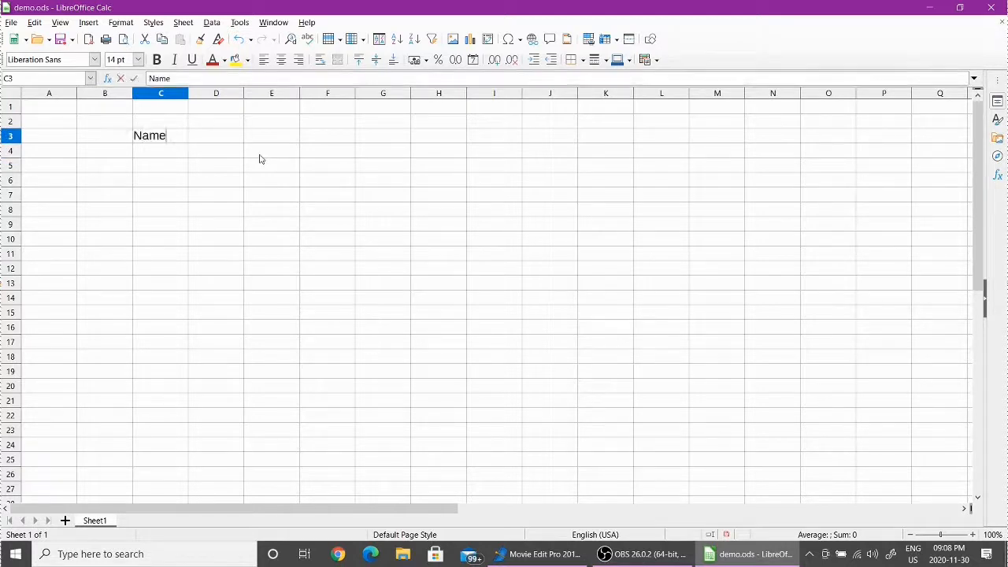
pyautogui.write(':')
pyautogui.press('Tab')
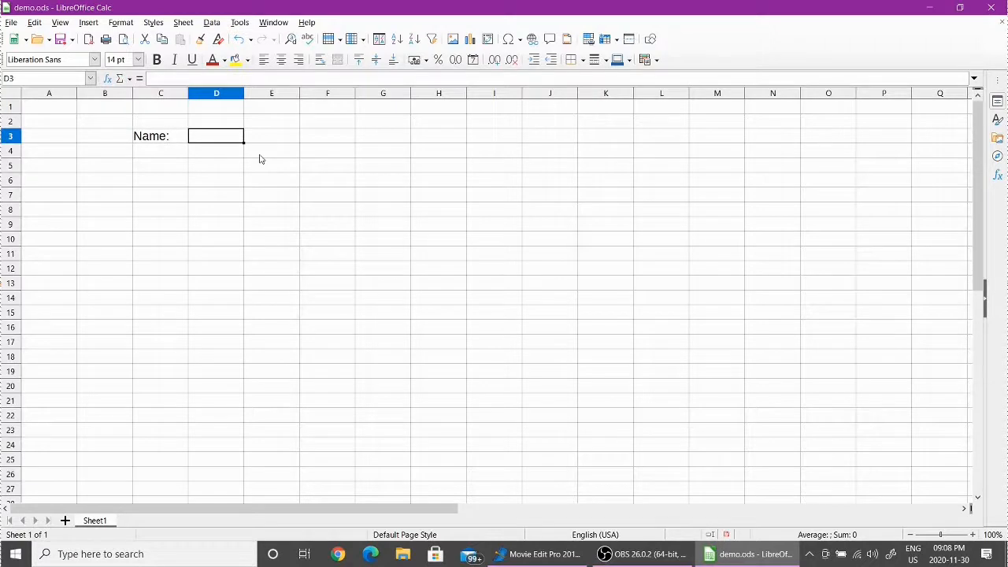
pyautogui.write('Mohan')
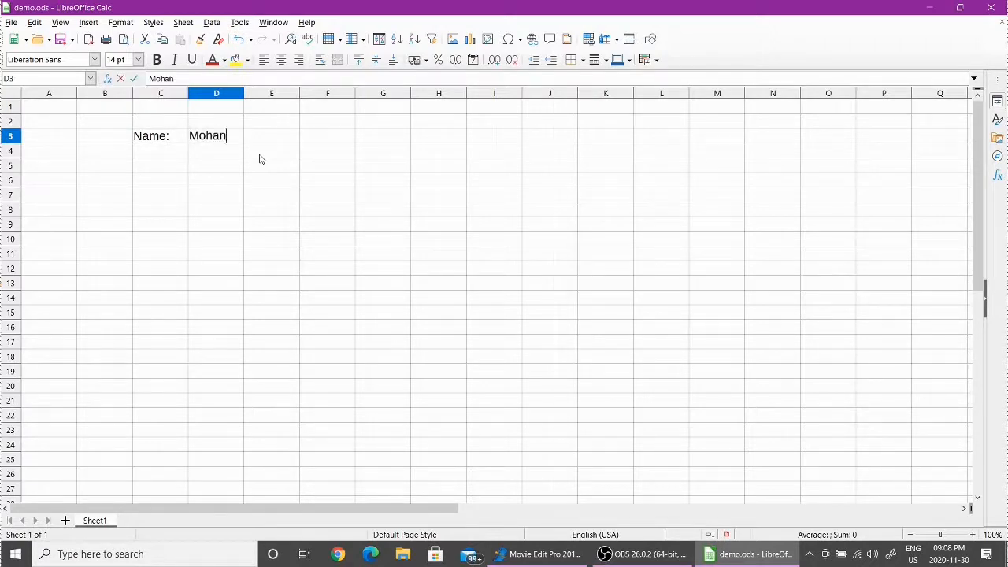
pyautogui.press('Return')
# Step: Add the labels Class and Section in C4 and C5, with the values X and A beside them in column D
pyautogui.write('Class')
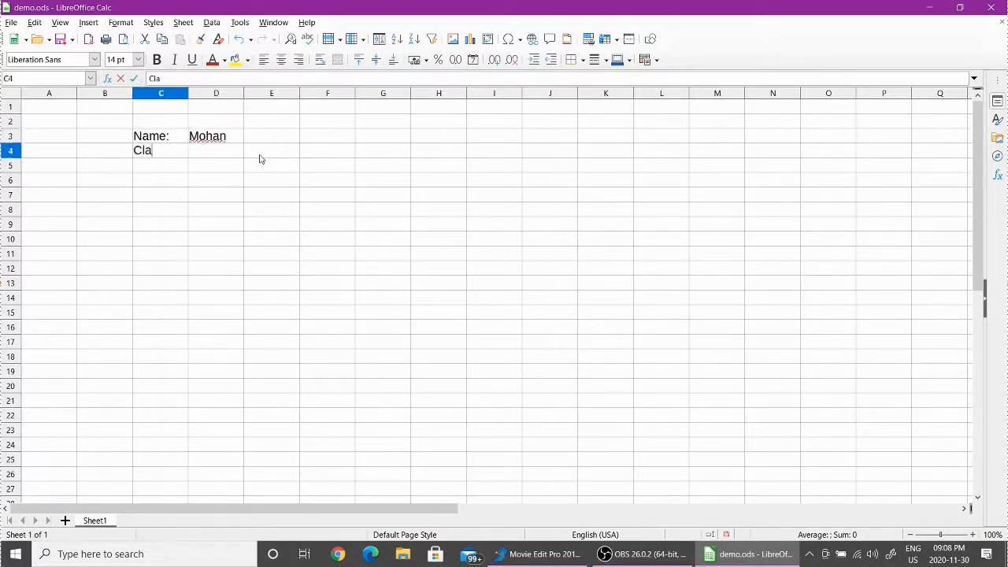
pyautogui.press('Tab')
pyautogui.write('X')
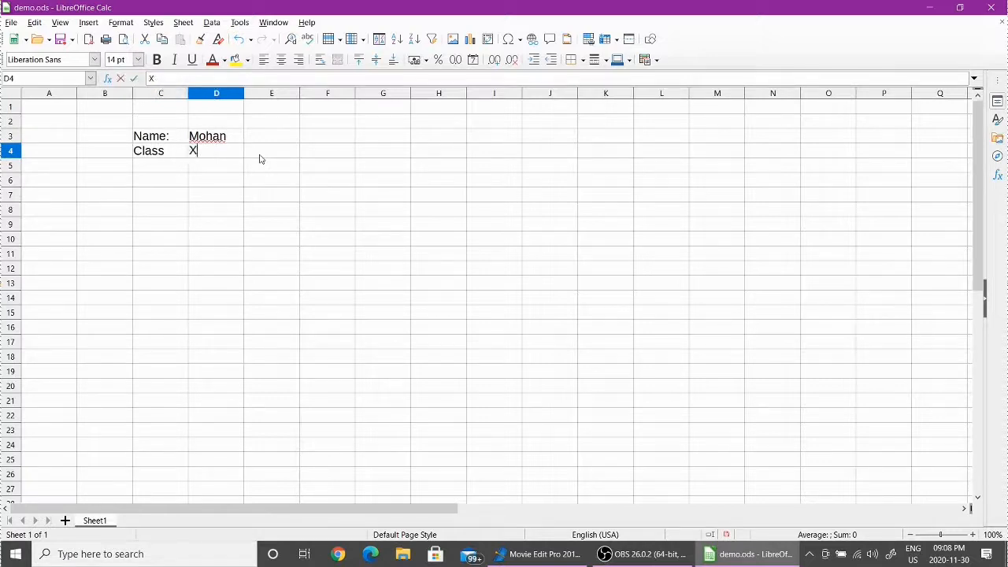
pyautogui.press('Return')
pyautogui.write('Secto')
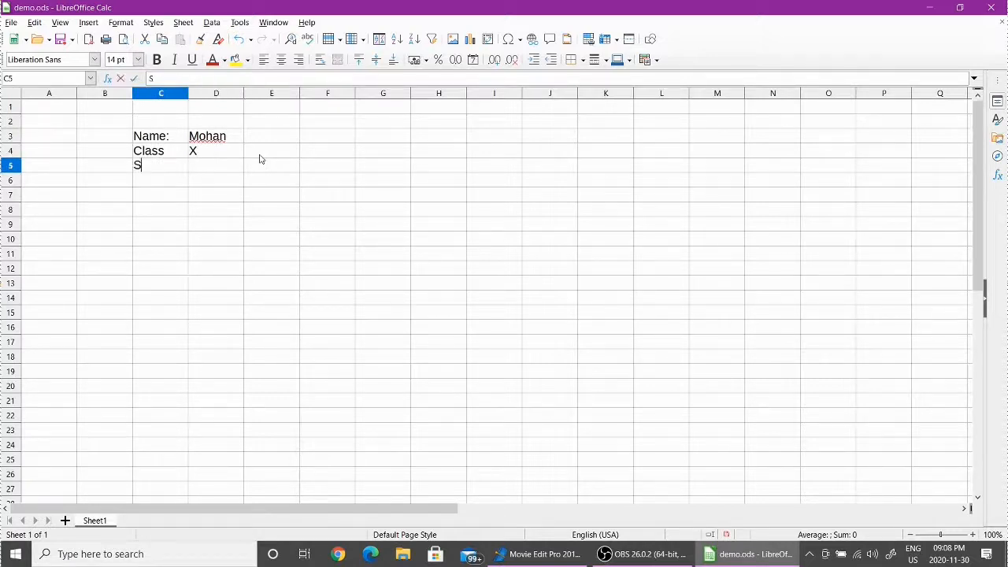
pyautogui.press('BackSpace')
pyautogui.write('ion')
pyautogui.press('Tab')
pyautogui.write('A')
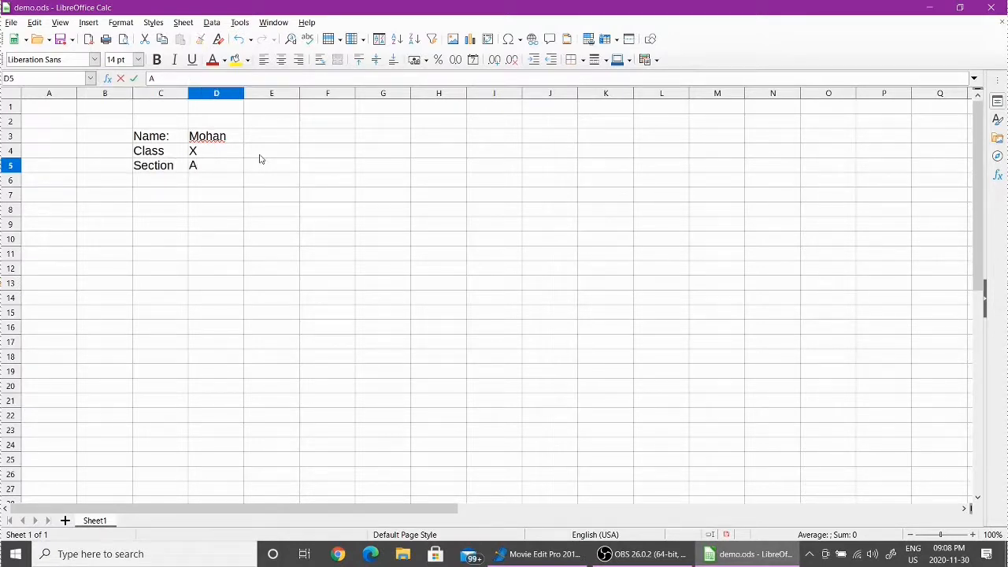
pyautogui.press('Return')
pyautogui.press('Return')
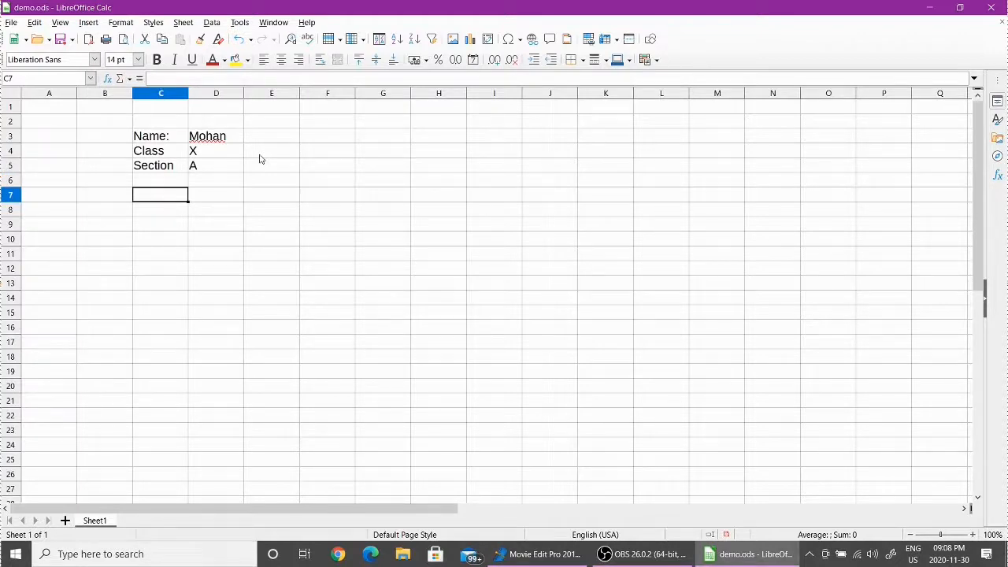
# Step: Enter the table headings Sub in C7 and Marks in D7
pyautogui.write('Sub')
pyautogui.press('Tab')
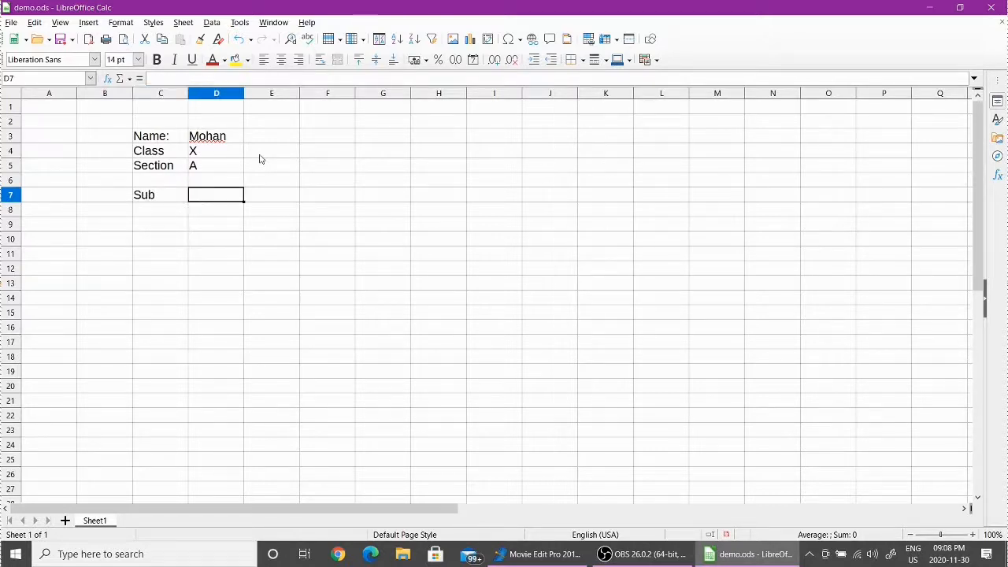
pyautogui.write('Mar')
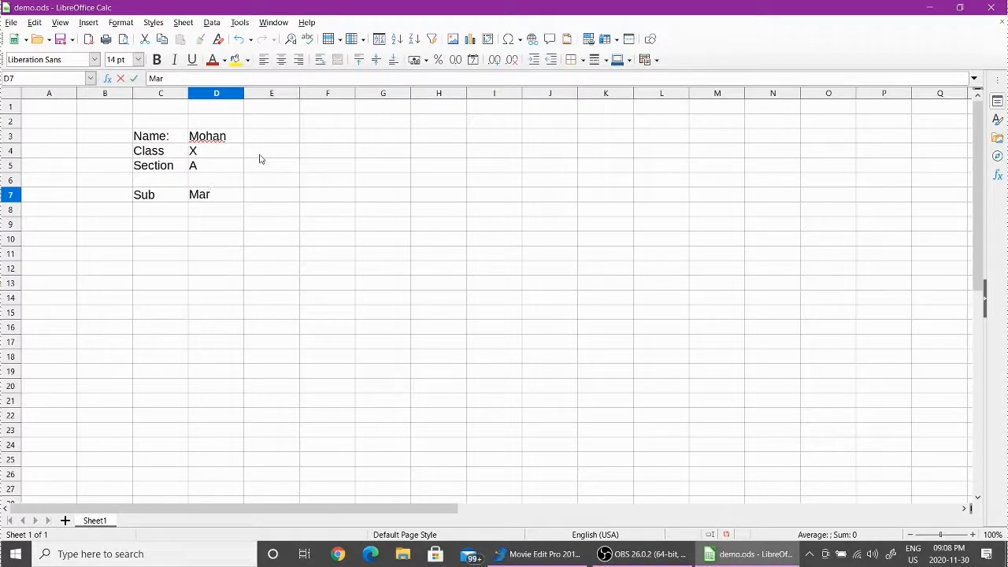
pyautogui.write('ks')
pyautogui.press('Return')
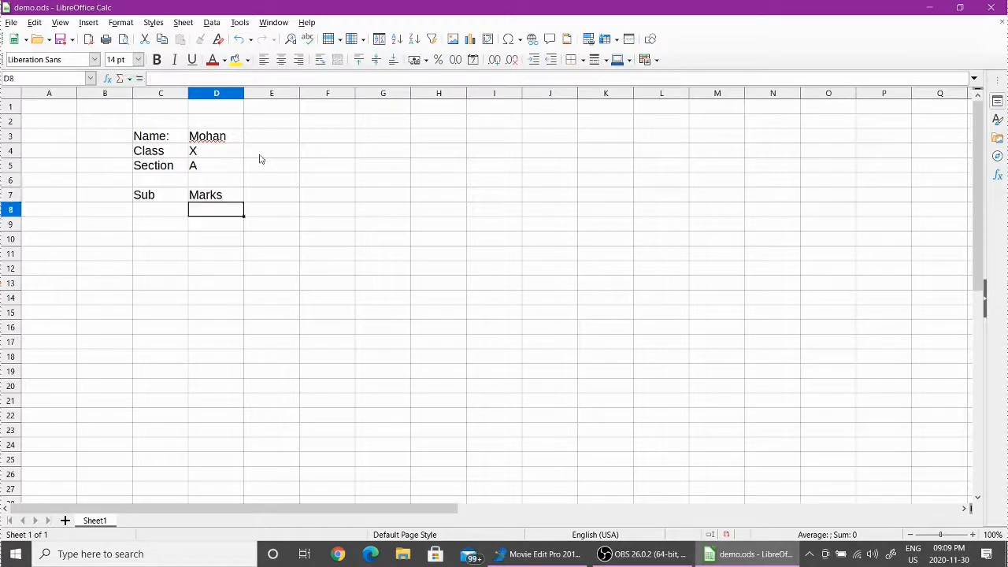
pyautogui.press('Left')
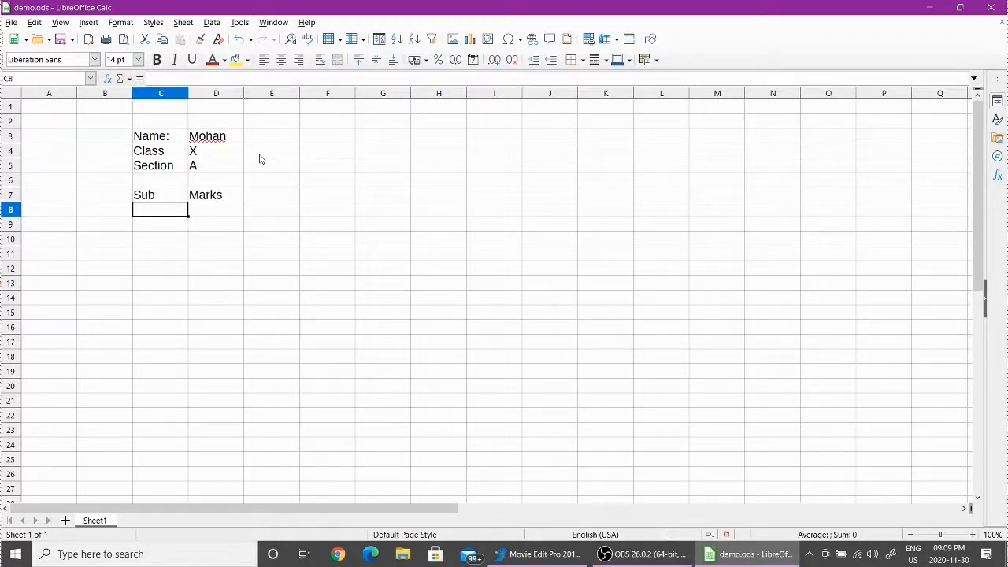
# Step: Fill the first two subject rows under the headings with Maths 90 and Science 80
pyautogui.write('Maths')
pyautogui.press('Tab')
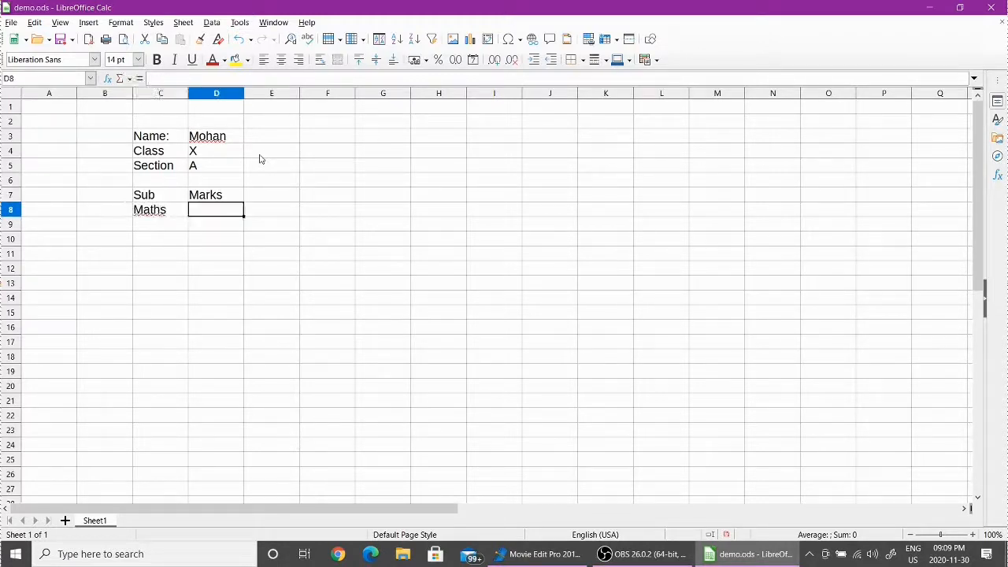
pyautogui.write('1')
pyautogui.press('BackSpace')
pyautogui.write('90')
pyautogui.press('Return')
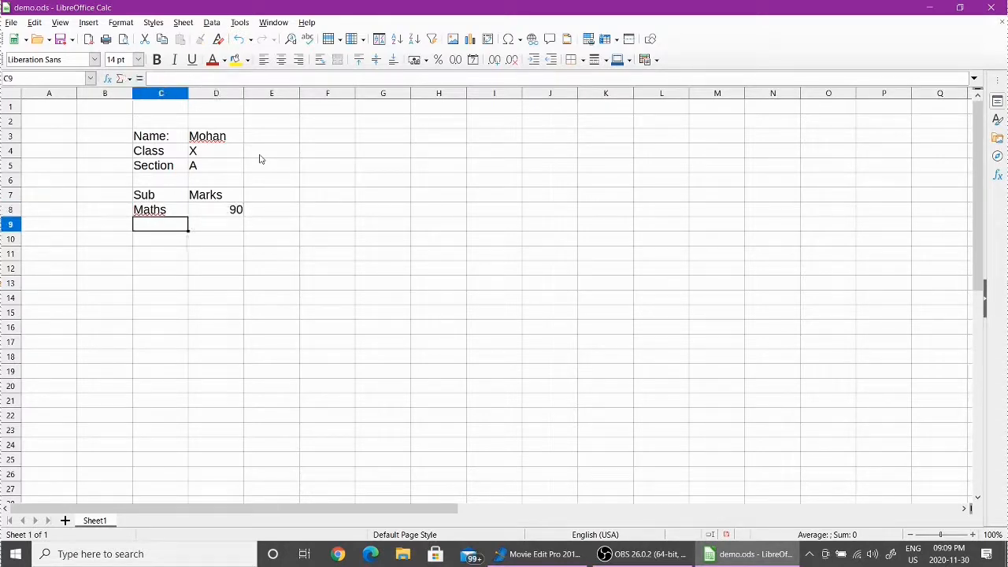
pyautogui.write('Science')
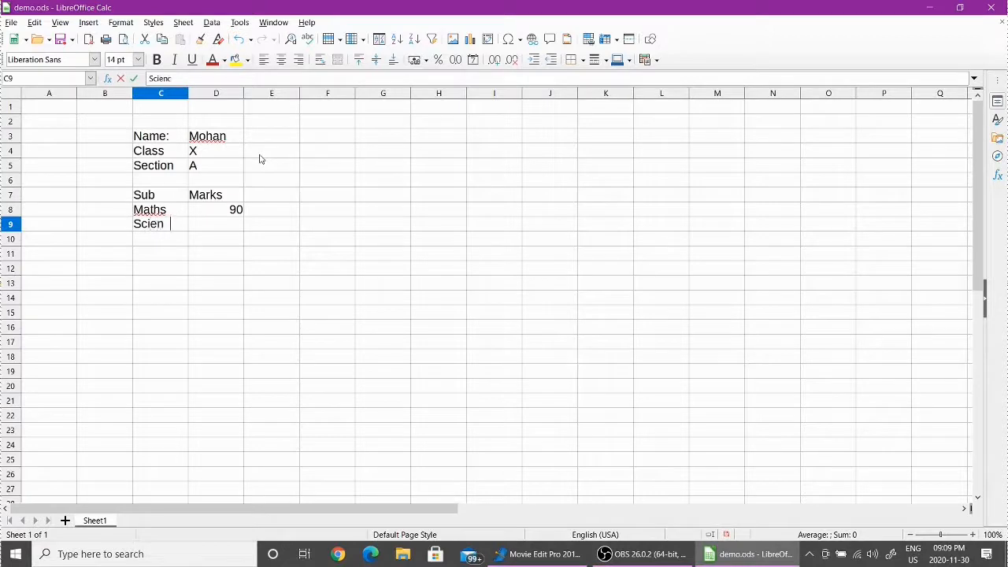
pyautogui.press('Tab')
pyautogui.write('80')
pyautogui.press('Return')
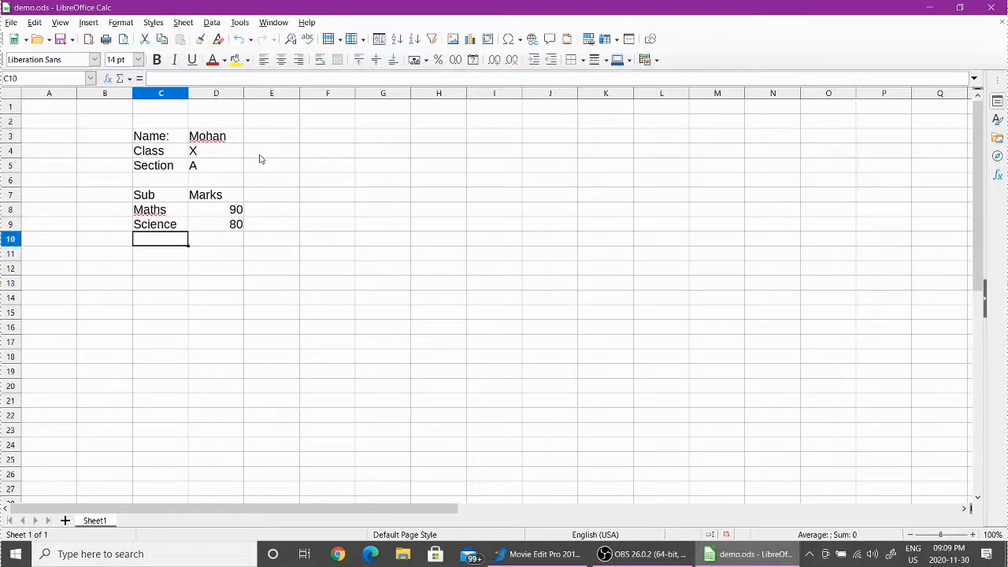
# Step: Add English with 79 marks in row 10 and Hindi with 75 marks in row 11
pyautogui.write('English')
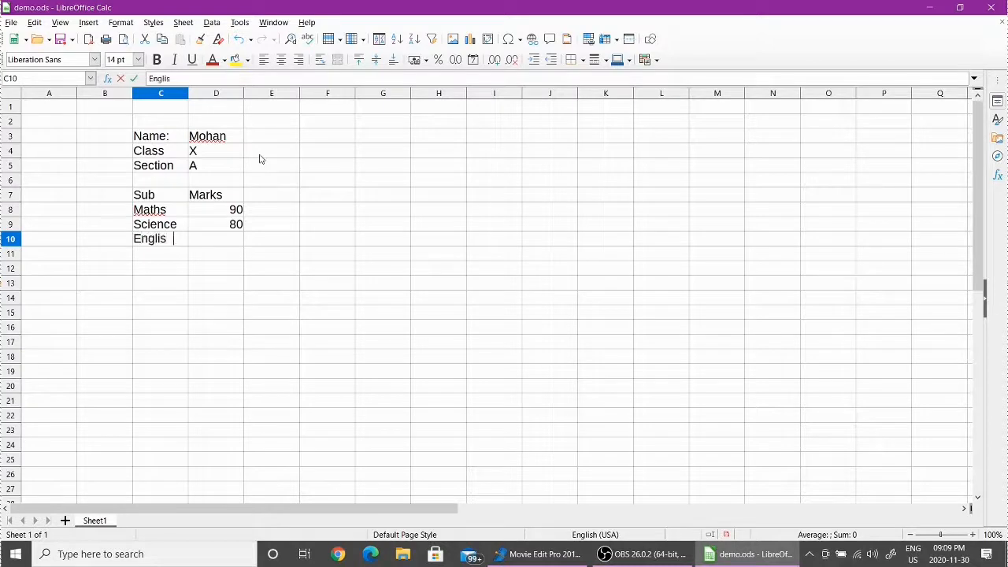
pyautogui.press('Tab')
pyautogui.write('79')
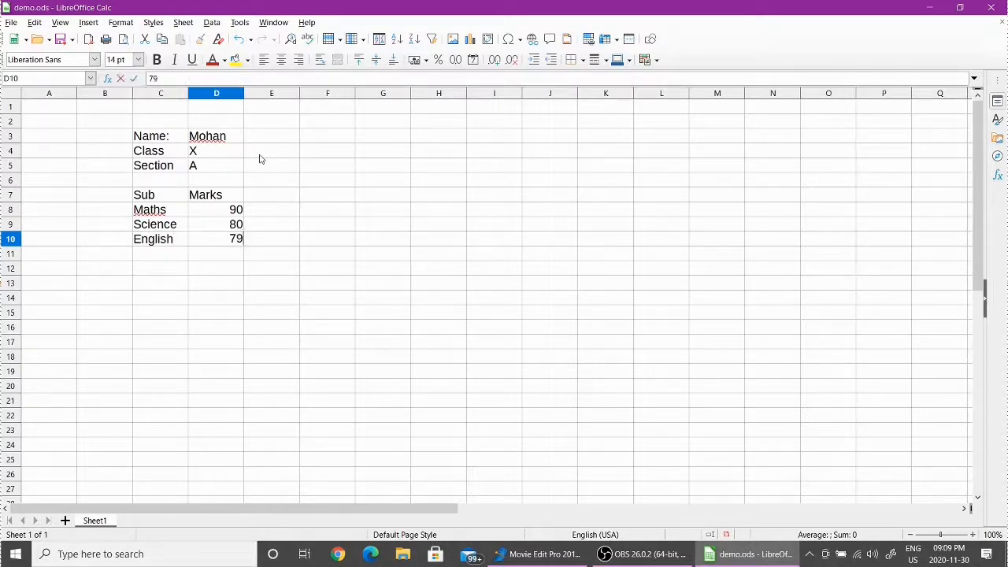
pyautogui.press('Return')
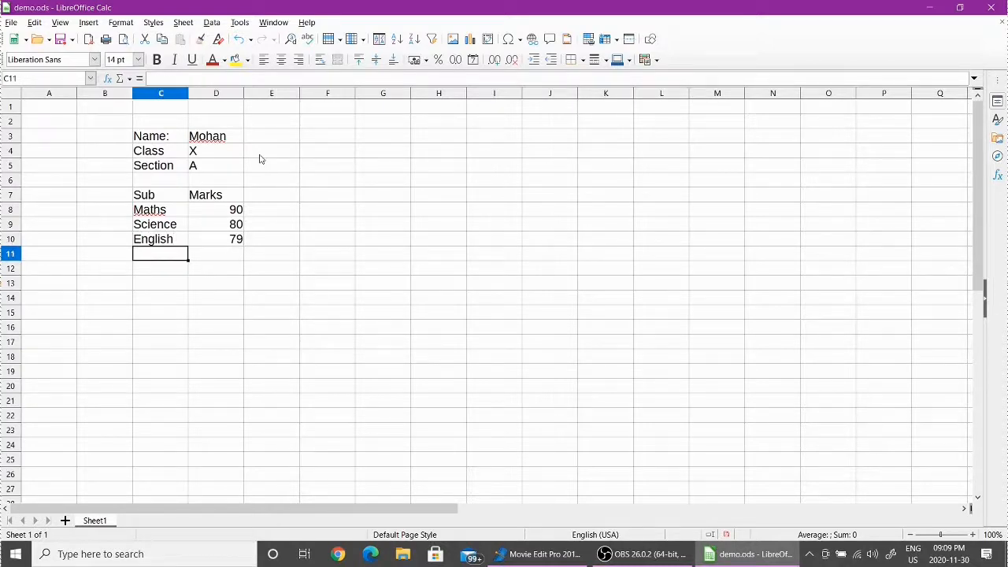
pyautogui.write('Hindi')
pyautogui.press('Tab')
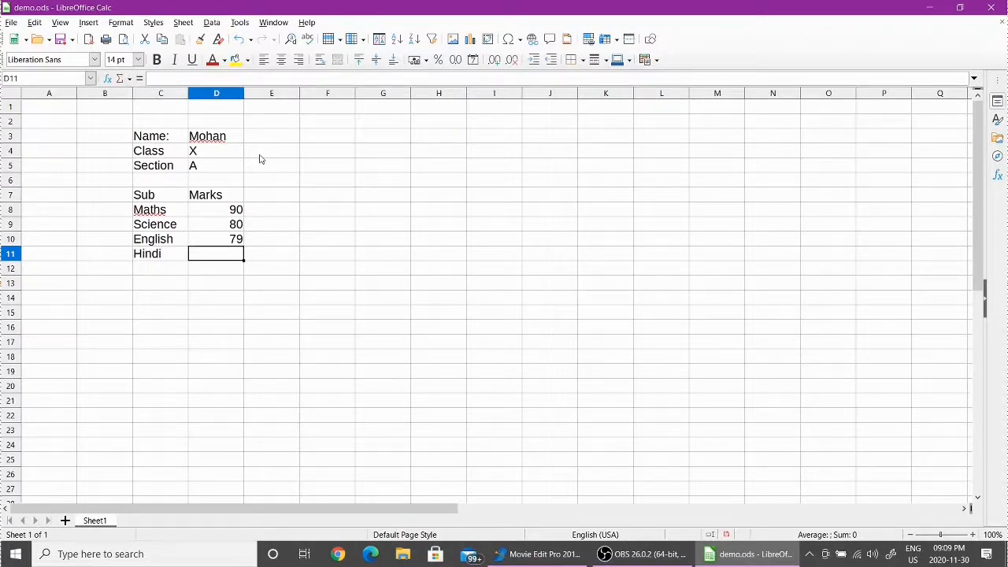
pyautogui.write('75')
pyautogui.press('Return')
# Step: Add Sst with 97 marks in row 12 and Computer with 95 marks in row 13
pyautogui.write('Sst')
pyautogui.press('Tab')
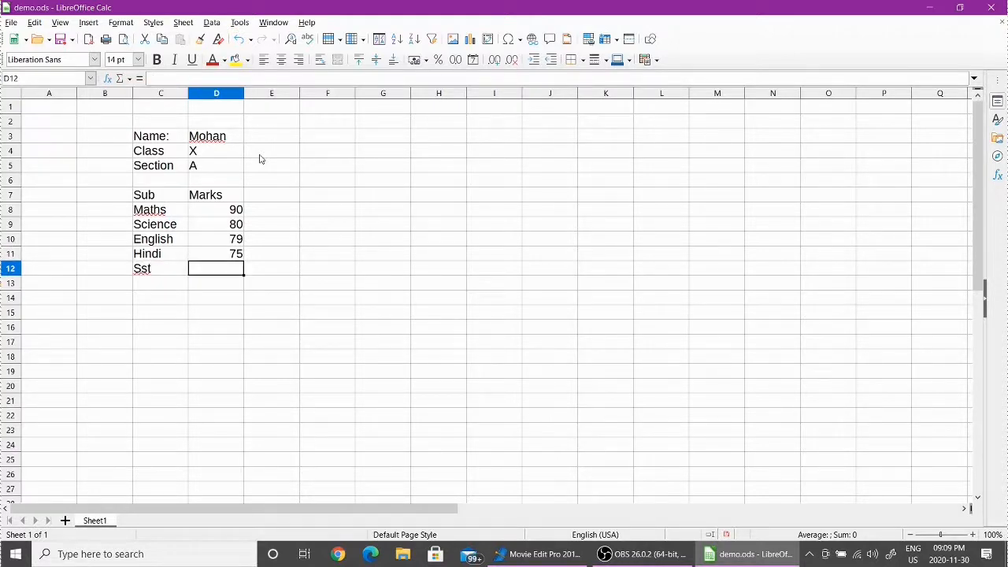
pyautogui.write('90')
pyautogui.press('BackSpace')
pyautogui.write('7')
pyautogui.press('Return')
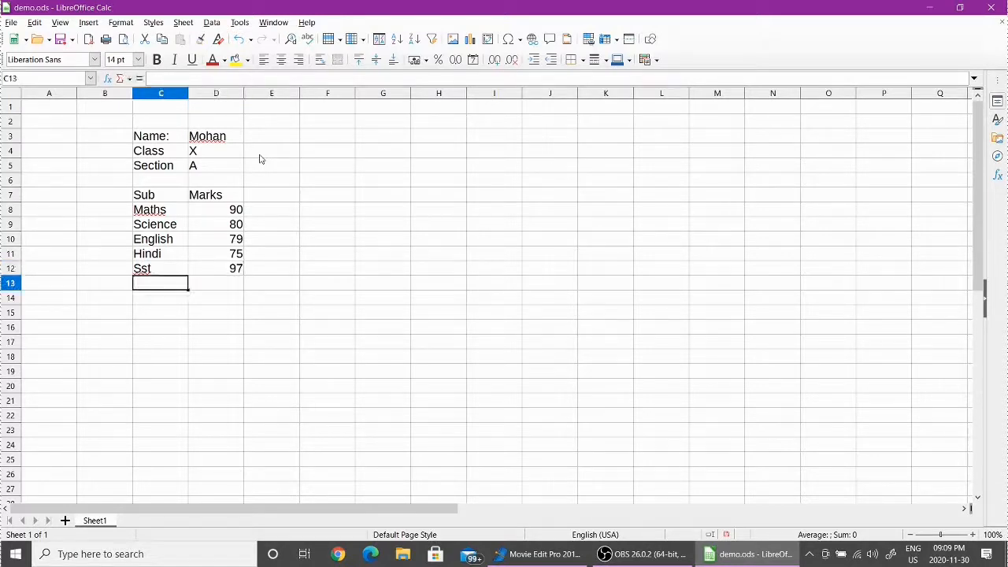
pyautogui.write('Computer')
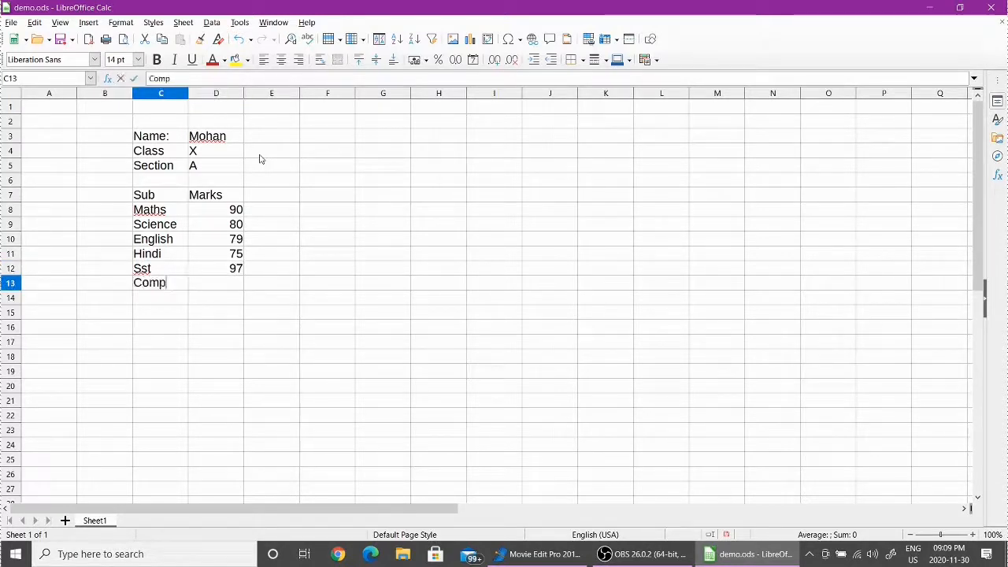
pyautogui.press('Tab')
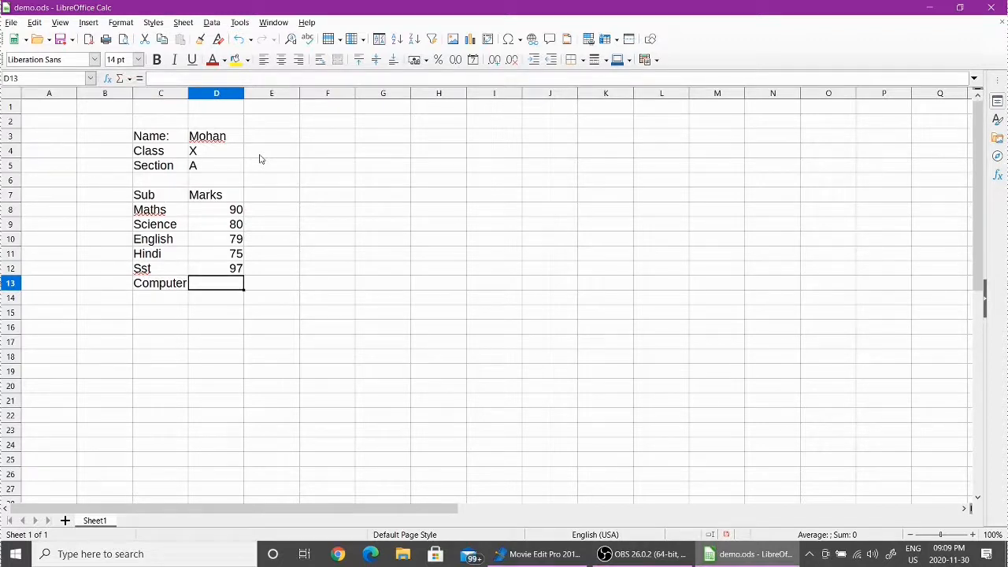
pyautogui.write('8')
pyautogui.press('BackSpace')
pyautogui.write('95')
pyautogui.press('Return')
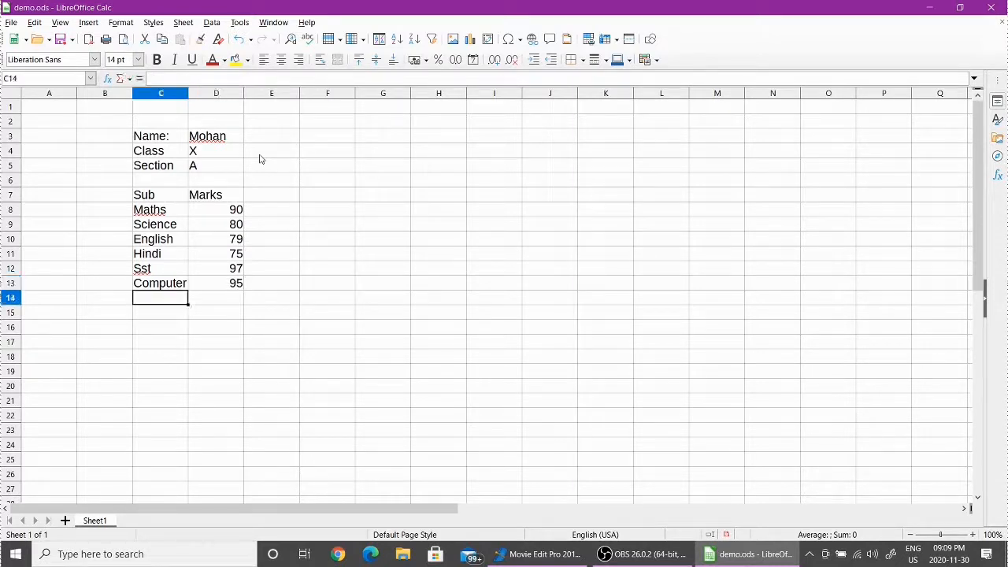
# Step: Make the table headings in C7:D7 bold
pyautogui.click(271, 225)
pyautogui.moveTo(152, 196); pyautogui.dragTo(230, 200)
pyautogui.click(158, 61)
pyautogui.click(262, 213)
# Step: Make the subject names in C8:C13 bold
pyautogui.moveTo(154, 209); pyautogui.dragTo(162, 283)
pyautogui.click(157, 60)
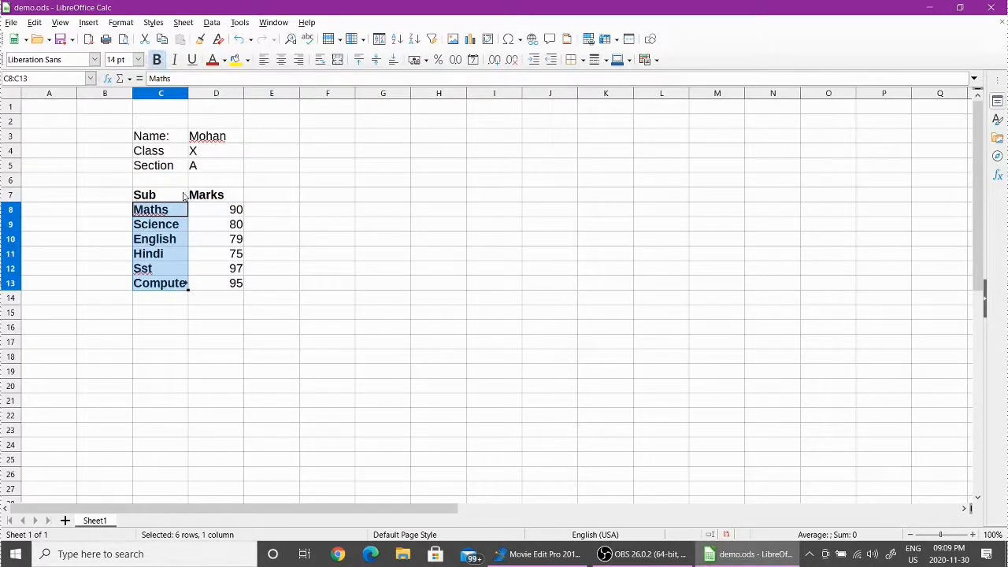
pyautogui.click(291, 236)
pyautogui.click(166, 312)
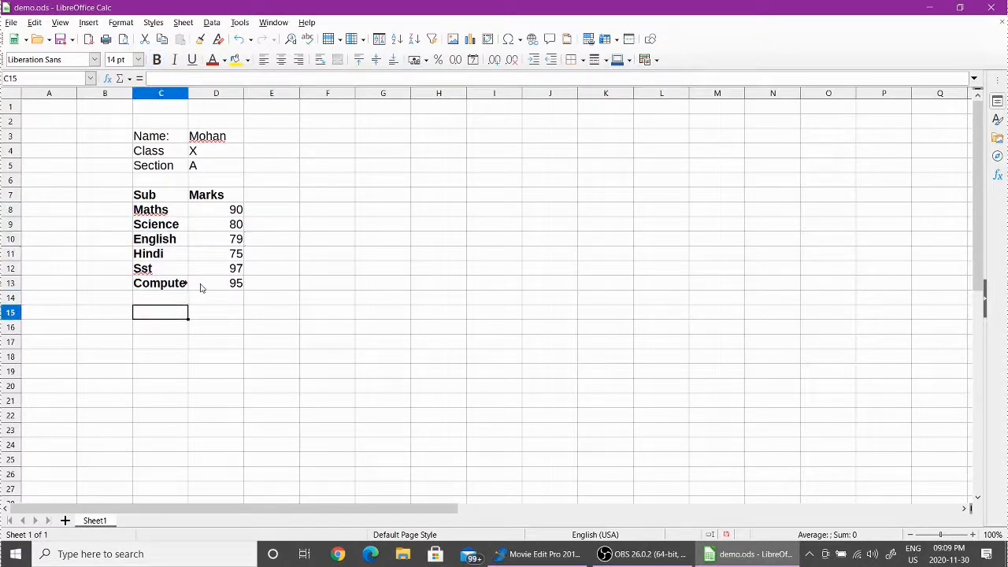
# Step: Widen column C so the bold word Computer fits with room to spare
pyautogui.click(189, 93)
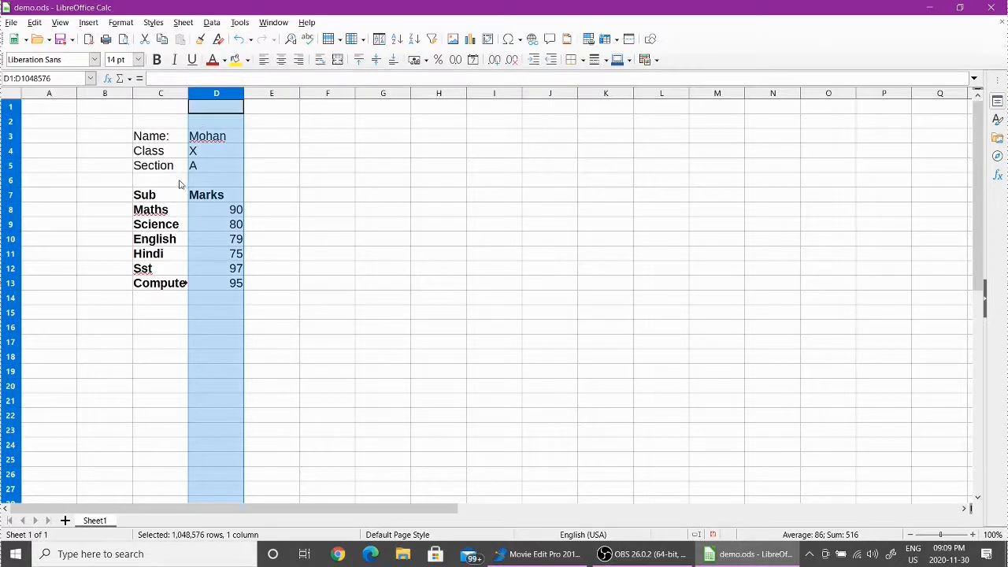
pyautogui.moveTo(189, 95); pyautogui.dragTo(199, 94)
pyautogui.click(326, 212)
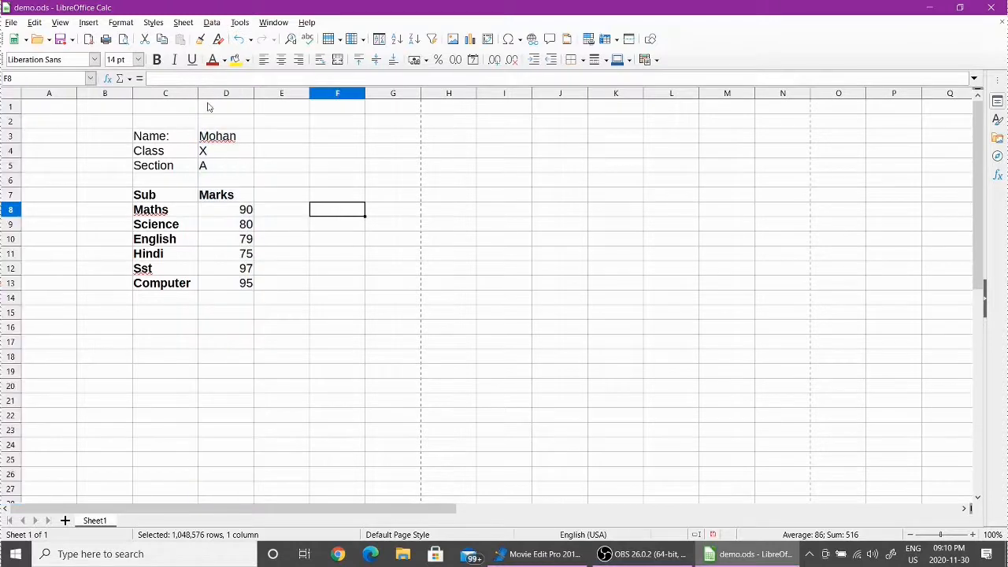
pyautogui.moveTo(198, 94); pyautogui.dragTo(207, 94)
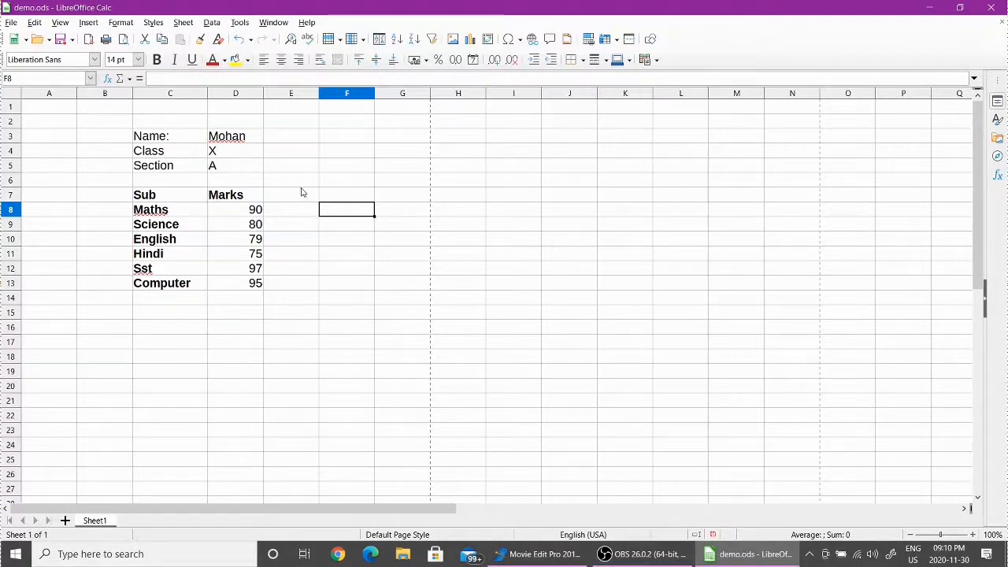
# Step: Narrow column C back to its original width
pyautogui.click(244, 94)
pyautogui.moveTo(337, 153); pyautogui.dragTo(401, 151)
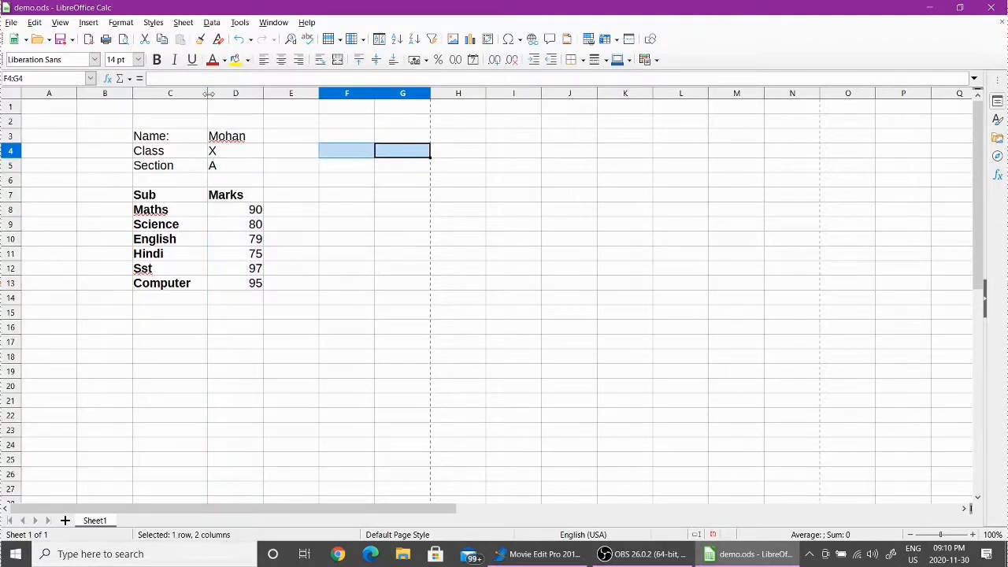
pyautogui.moveTo(208, 94); pyautogui.dragTo(189, 94)
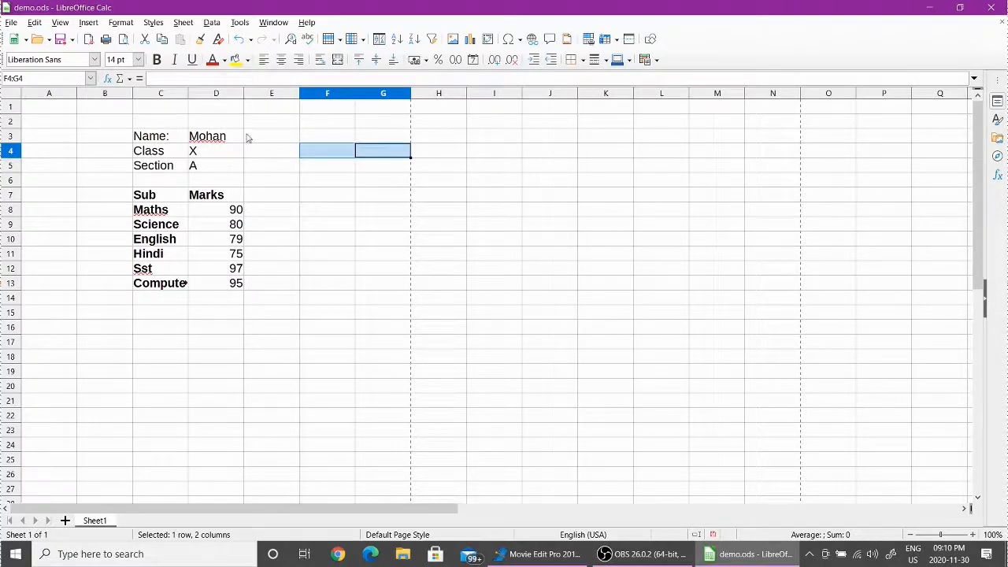
# Step: Make the Name, Class and Section labels in C3:C5 bold
pyautogui.moveTo(164, 140); pyautogui.dragTo(157, 167)
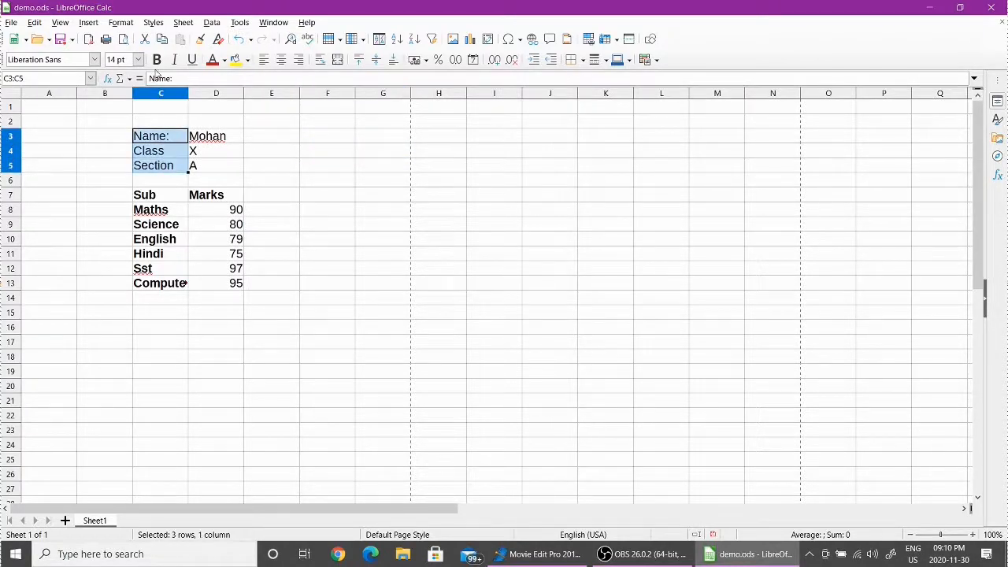
pyautogui.click(157, 60)
pyautogui.click(293, 154)
# Step: Add borders around and between all cells of the marks table C7:D13
pyautogui.moveTo(148, 200); pyautogui.dragTo(223, 287)
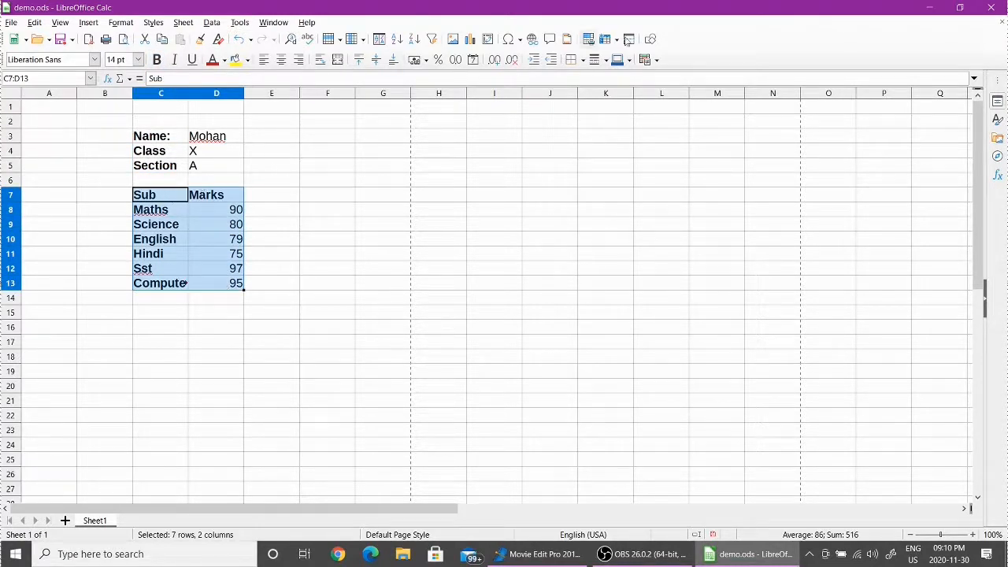
pyautogui.click(583, 60)
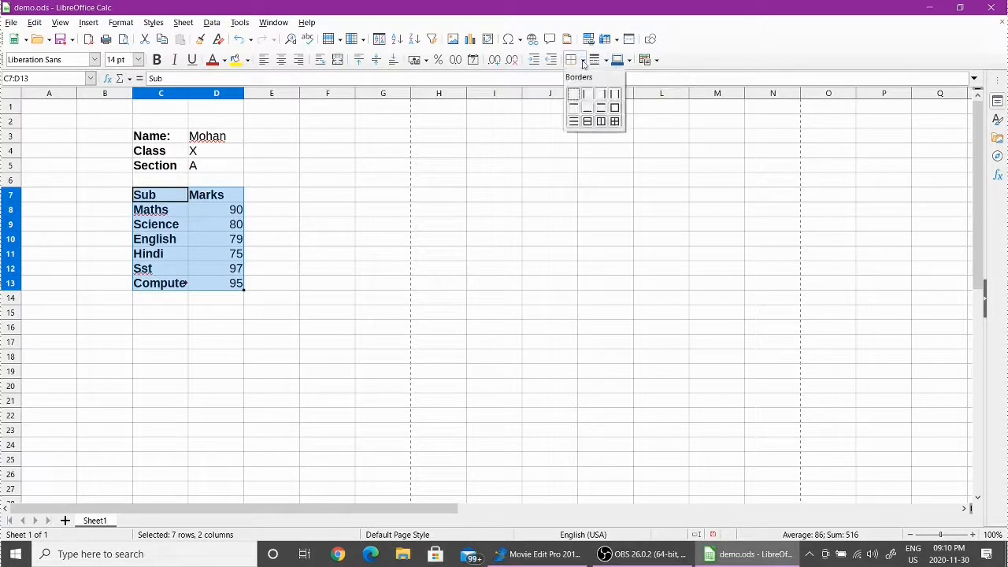
pyautogui.click(615, 122)
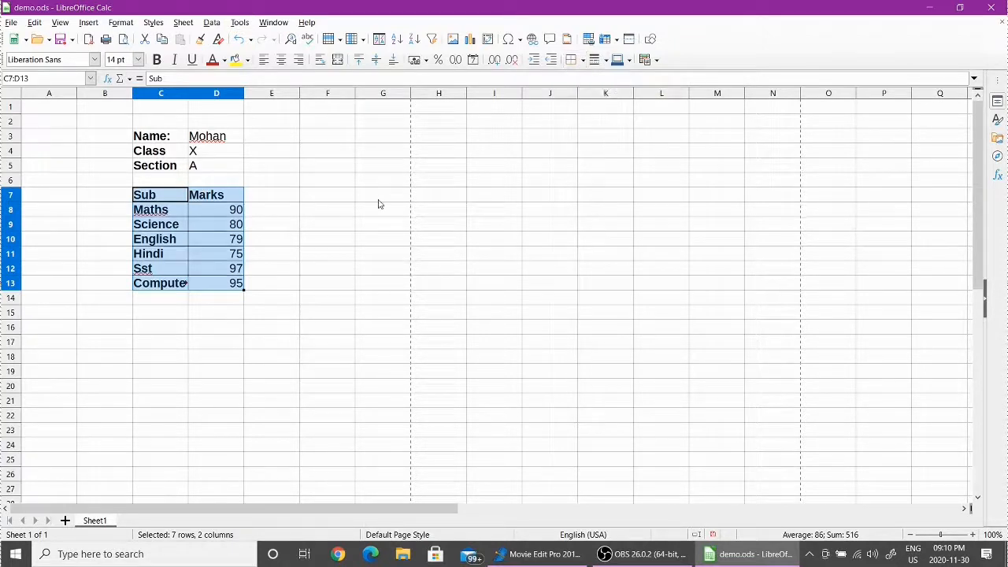
# Step: Try a thick border style on the marks table C7:D13, and switch its borders to a dashed style
pyautogui.click(604, 62)
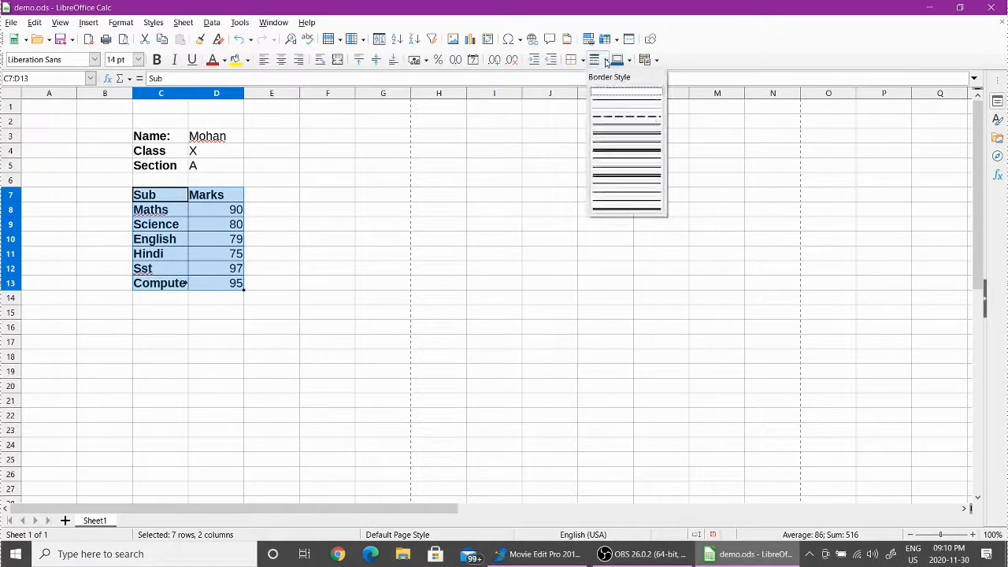
pyautogui.click(613, 151)
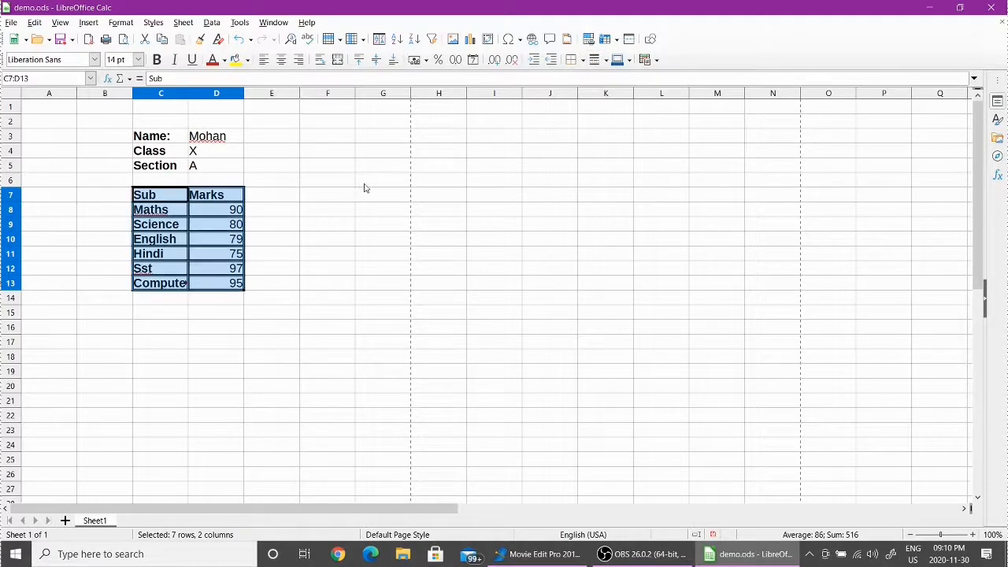
pyautogui.click(598, 63)
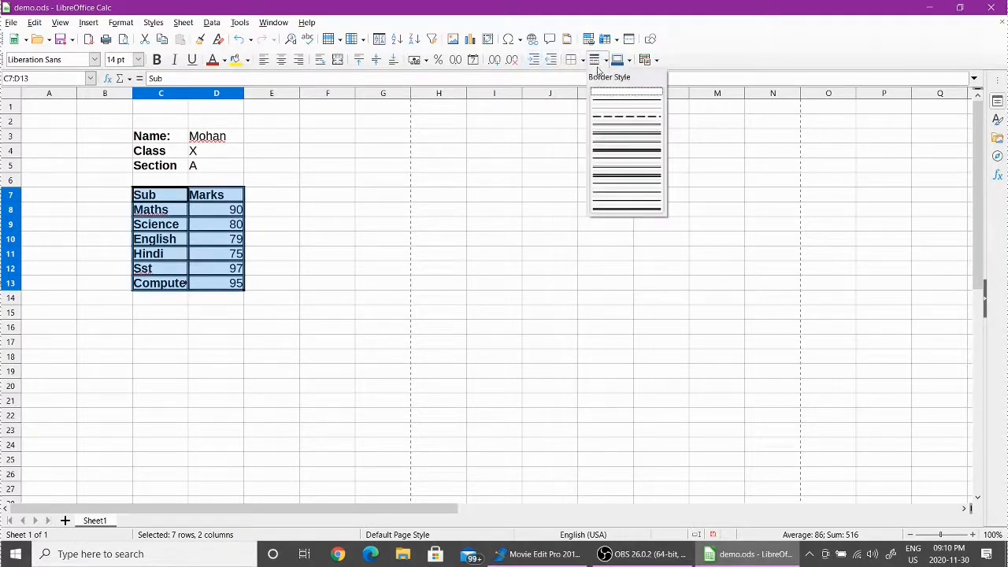
pyautogui.click(612, 119)
pyautogui.click(372, 148)
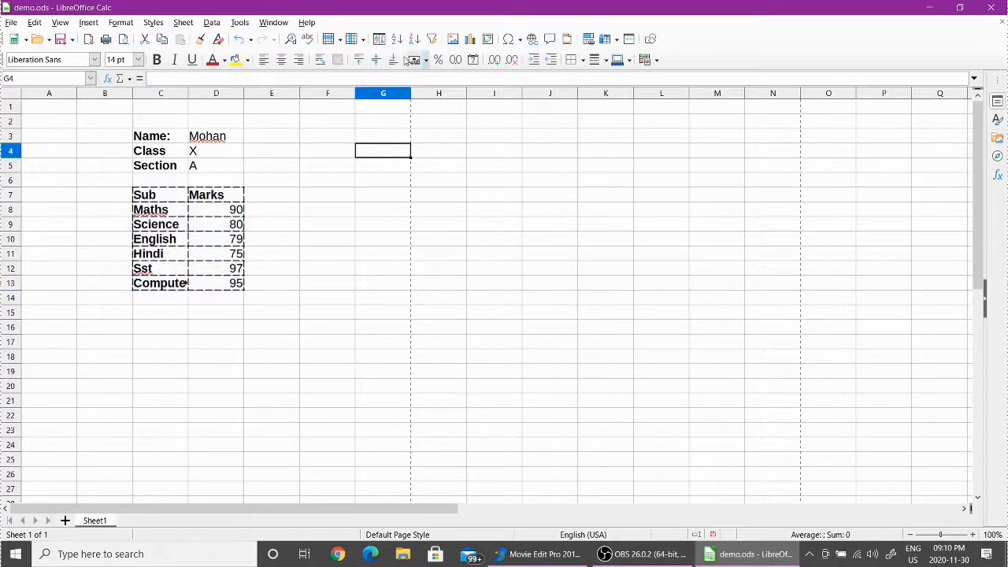
# Step: Fit the widths of columns D and C to their contents
pyautogui.doubleClick(244, 93)
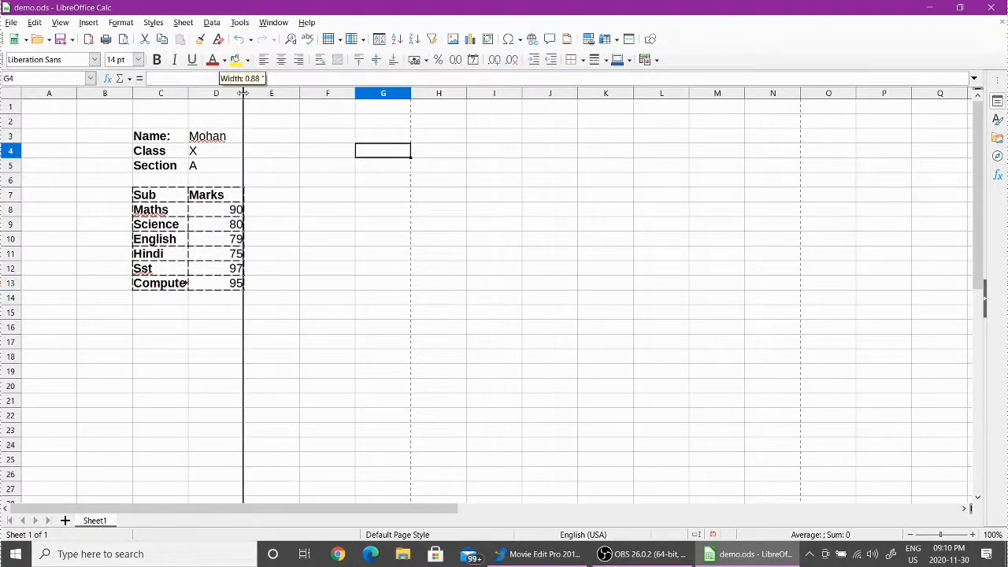
pyautogui.click(284, 249)
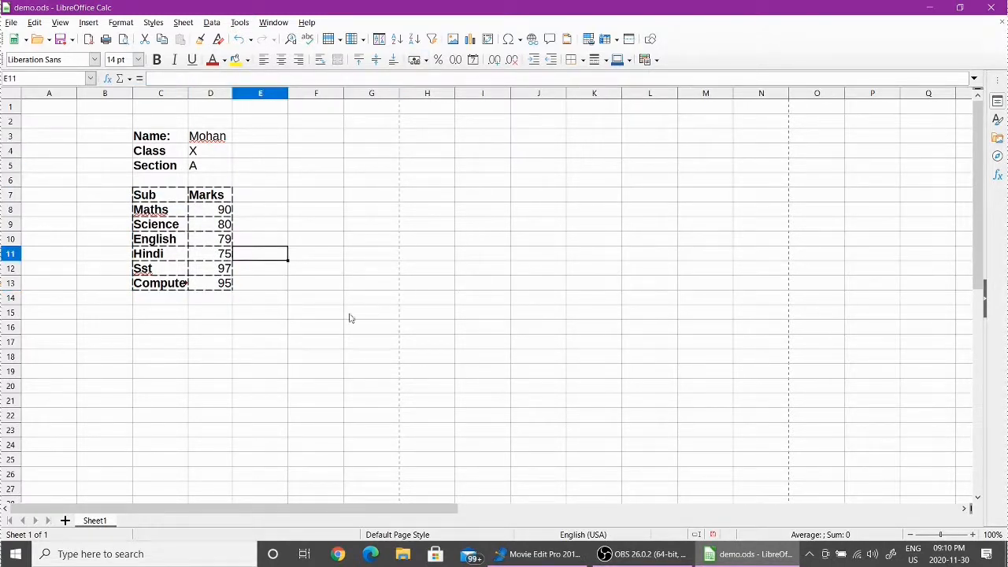
pyautogui.doubleClick(187, 93)
pyautogui.click(250, 302)
# Step: Enter the label Total: in cell C16 below the marks table
pyautogui.click(158, 327)
pyautogui.write('T')
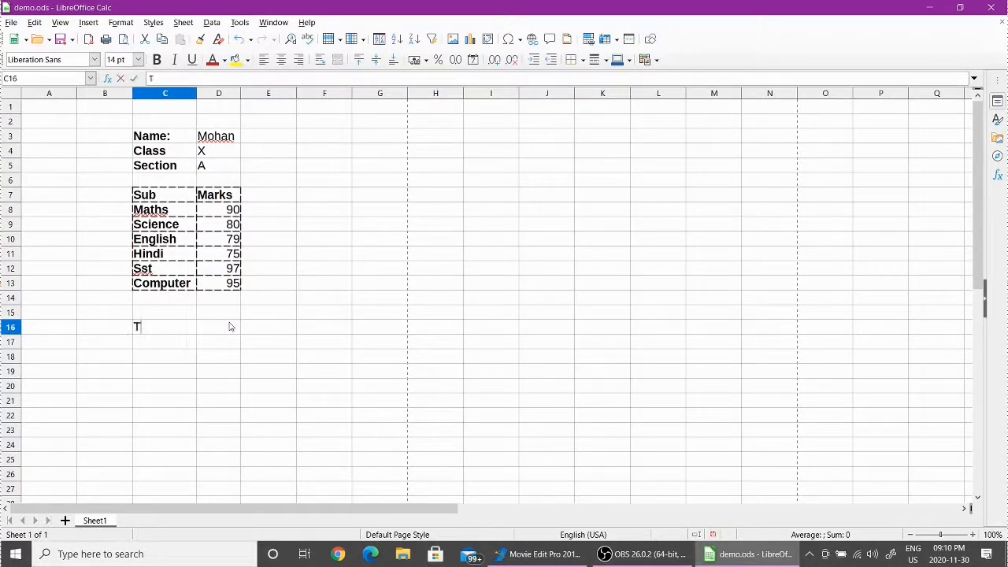
pyautogui.write('otal:')
# Step: Add up the six subject marks in D16 with the formula =D8+D9+D10+D11+D12+D13
pyautogui.click(230, 326)
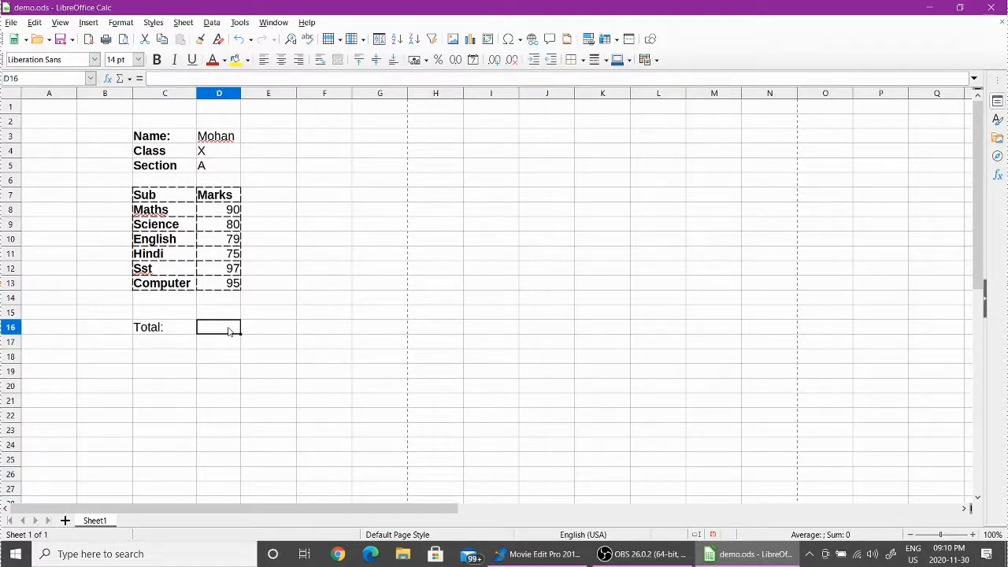
pyautogui.write('=')
pyautogui.click(223, 209)
pyautogui.write('+')
pyautogui.click(235, 224)
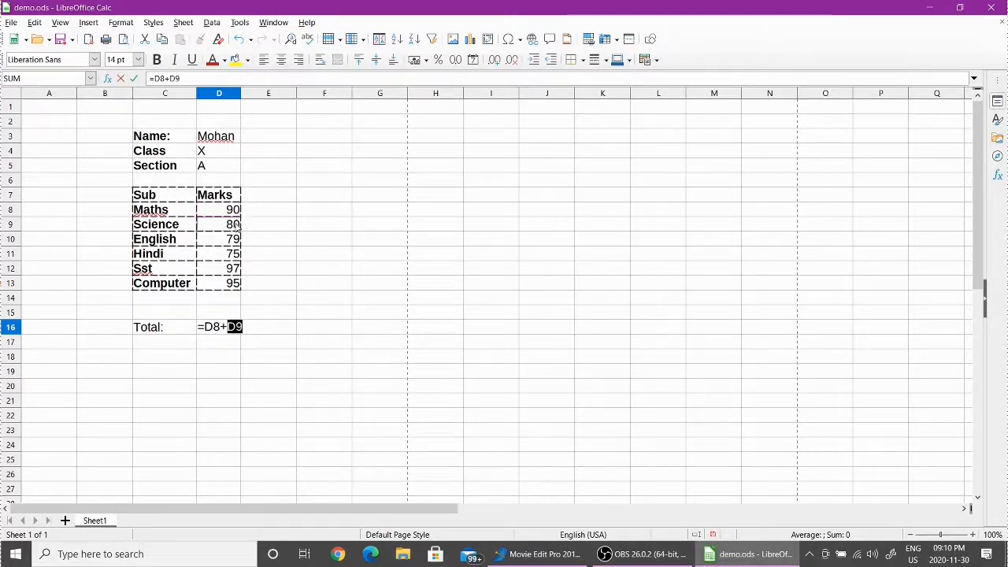
pyautogui.write('+')
pyautogui.click(235, 240)
pyautogui.write('+')
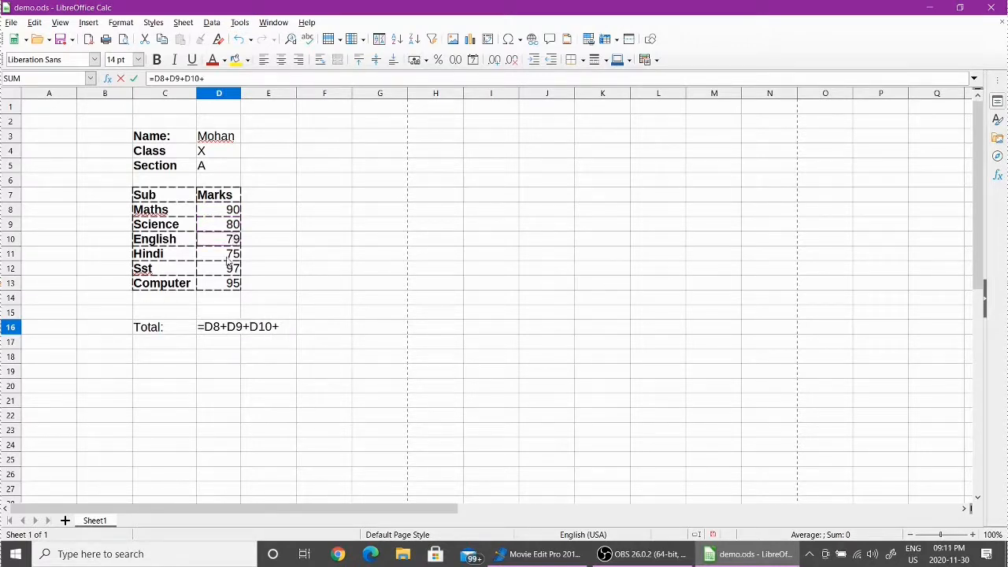
pyautogui.click(227, 255)
pyautogui.write('+')
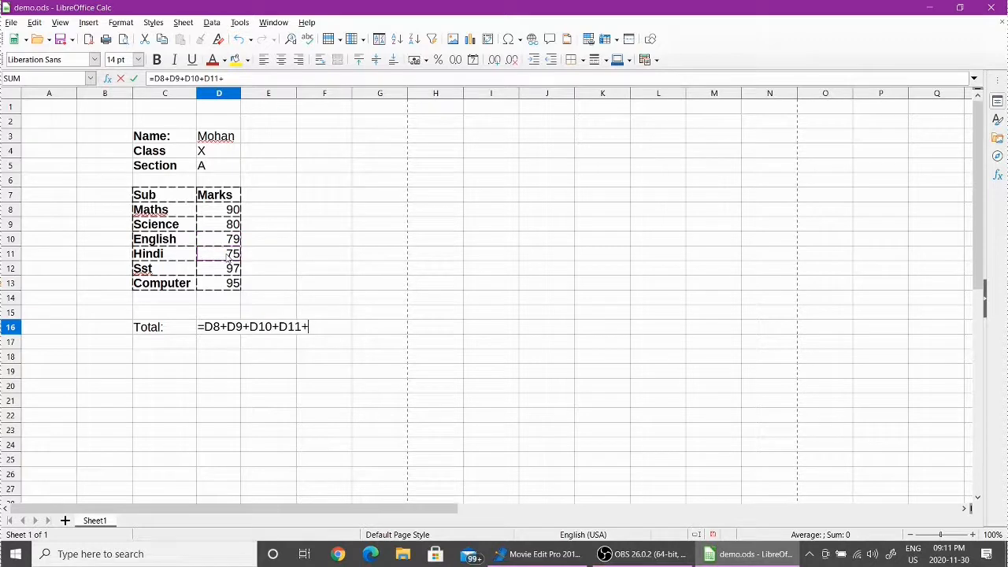
pyautogui.click(221, 270)
pyautogui.write('+')
pyautogui.click(219, 285)
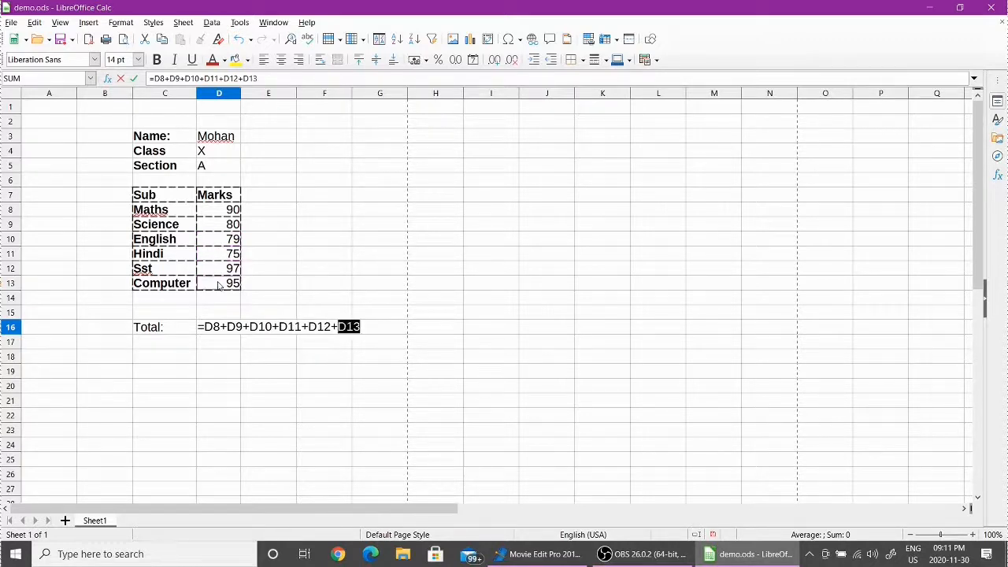
pyautogui.press('Return')
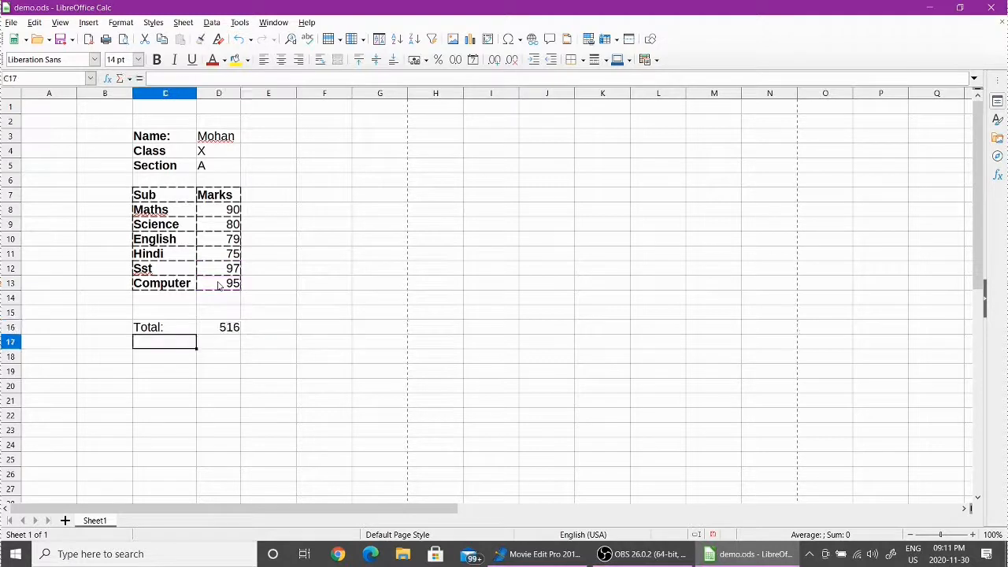
pyautogui.click(229, 328)
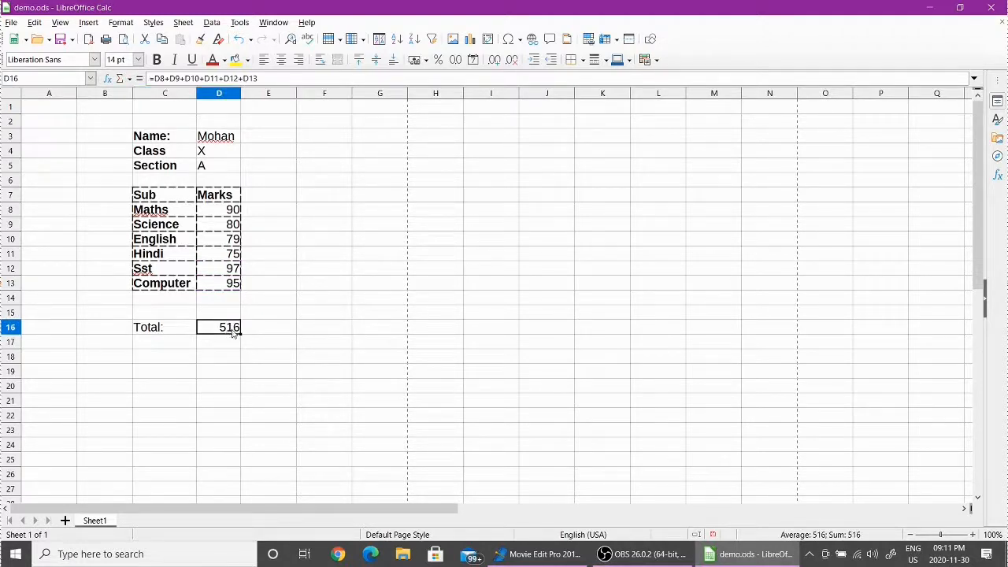
pyautogui.click(156, 345)
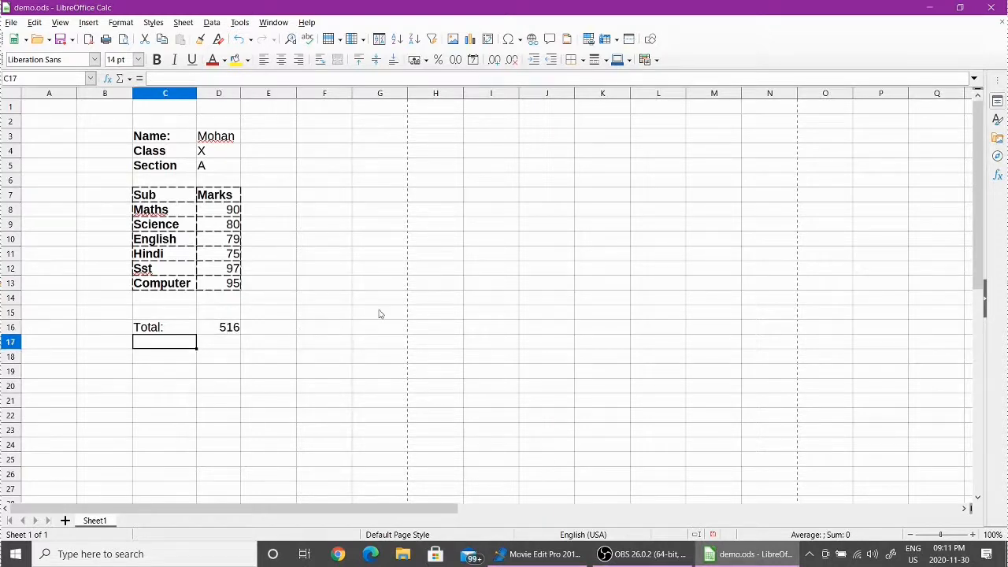
# Step: Enter /100 beside each subject's mark in cells E8 to E13
pyautogui.click(259, 215)
pyautogui.write('/100')
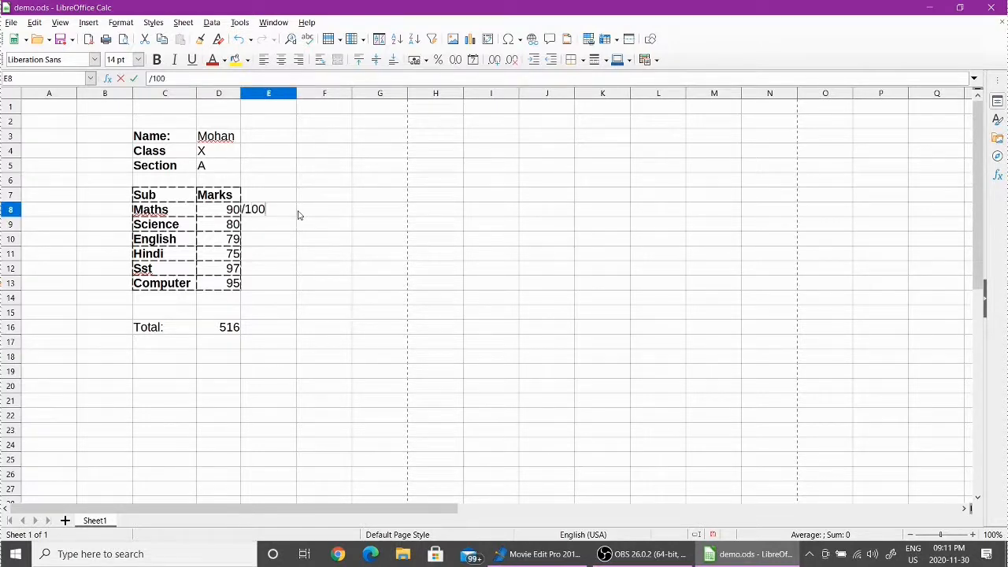
pyautogui.press('Return')
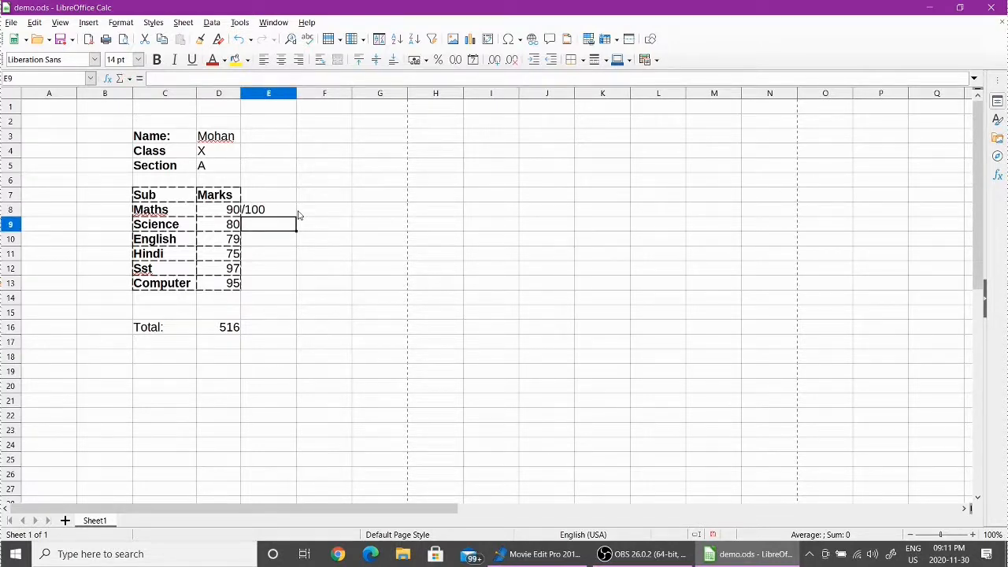
pyautogui.write('/100')
pyautogui.press('Return')
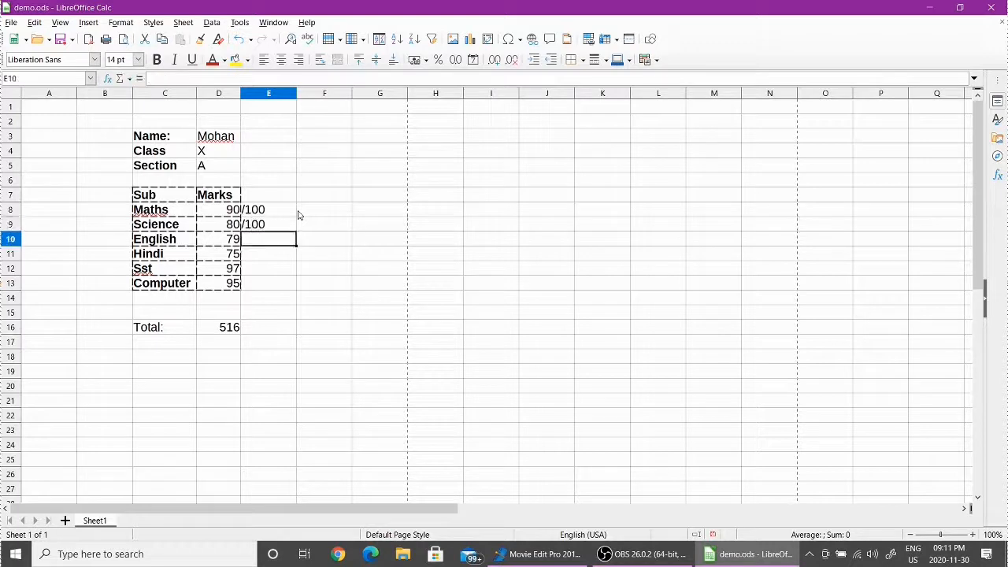
pyautogui.write('/100')
pyautogui.press('Return')
pyautogui.write('/100')
pyautogui.press('Return')
pyautogui.write('/100')
pyautogui.press('Return')
pyautogui.write('/100')
pyautogui.press('Return')
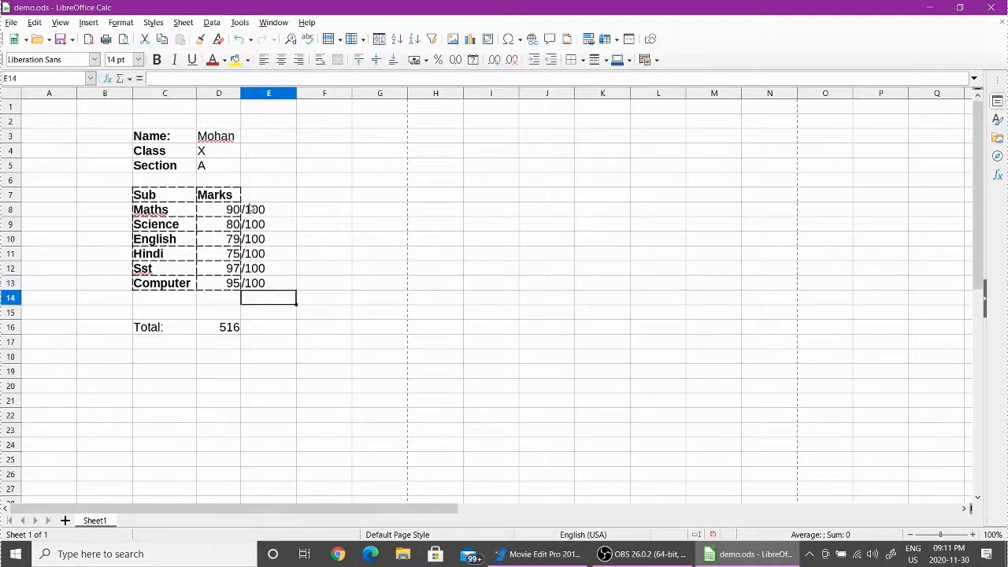
# Step: Enter the column header MM in cell E7 beside Marks
pyautogui.click(270, 195)
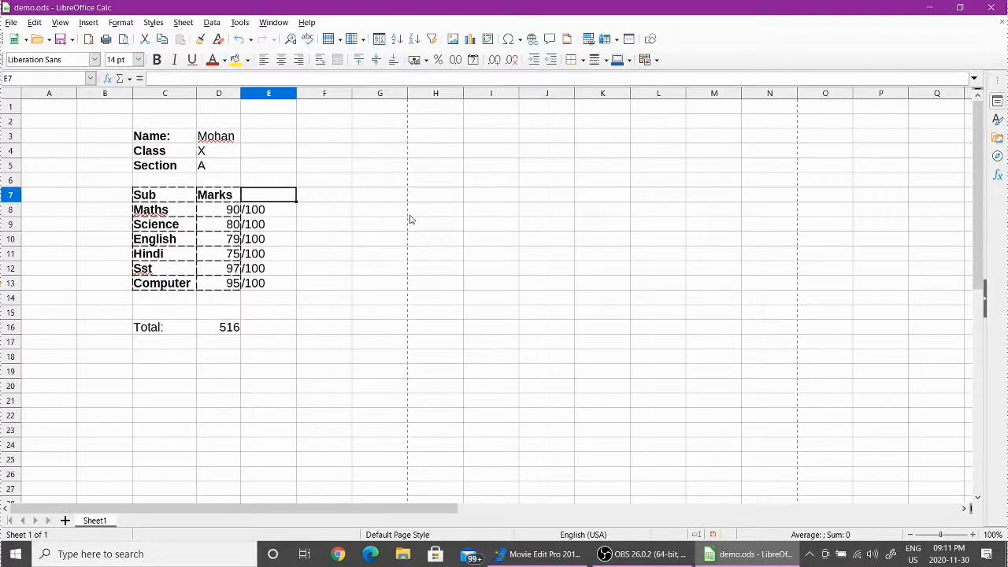
pyautogui.write('MM')
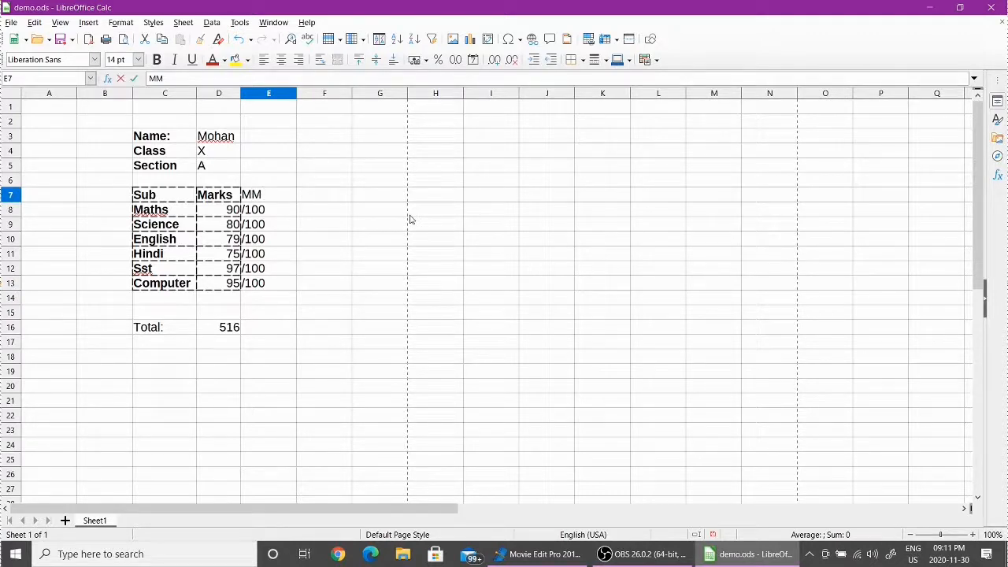
pyautogui.click(398, 223)
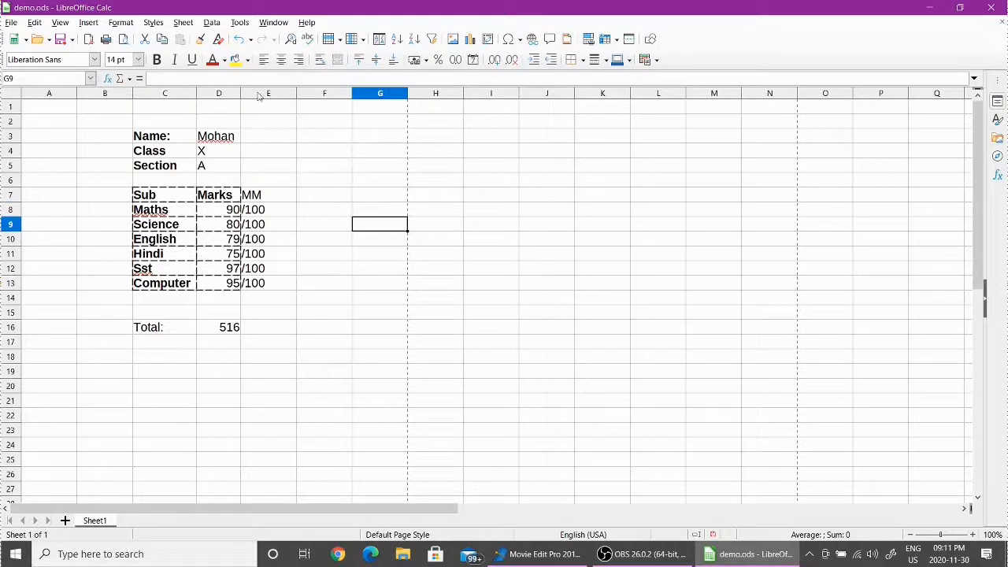
# Step: Add borders around and between all cells of the MM column, E7:E13
pyautogui.moveTo(256, 194); pyautogui.dragTo(260, 283)
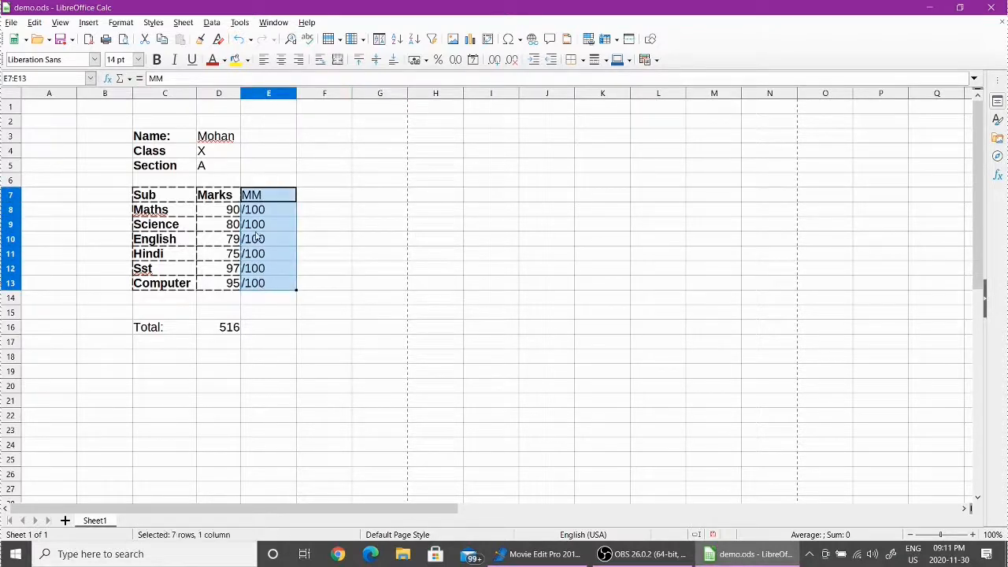
pyautogui.click(581, 61)
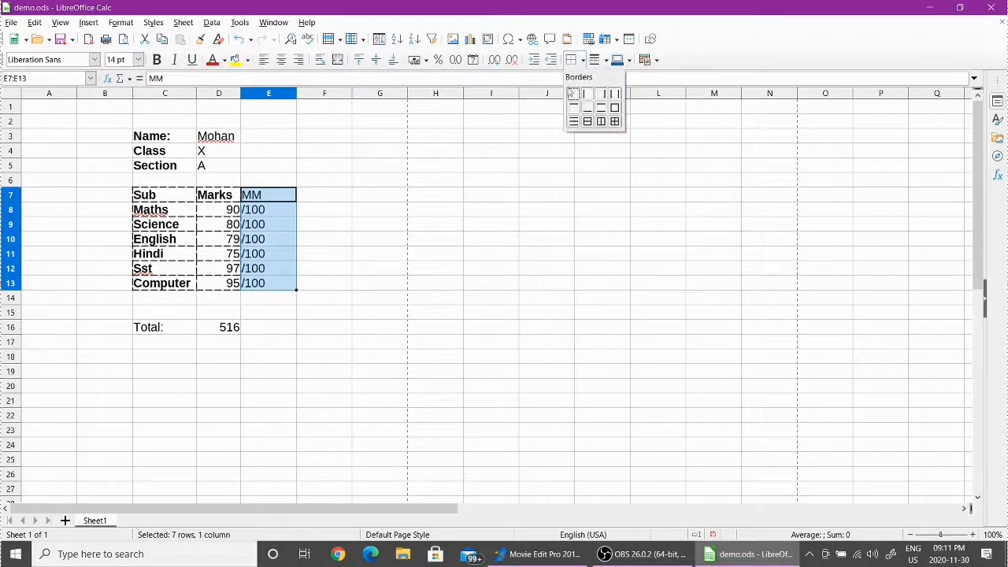
pyautogui.click(613, 122)
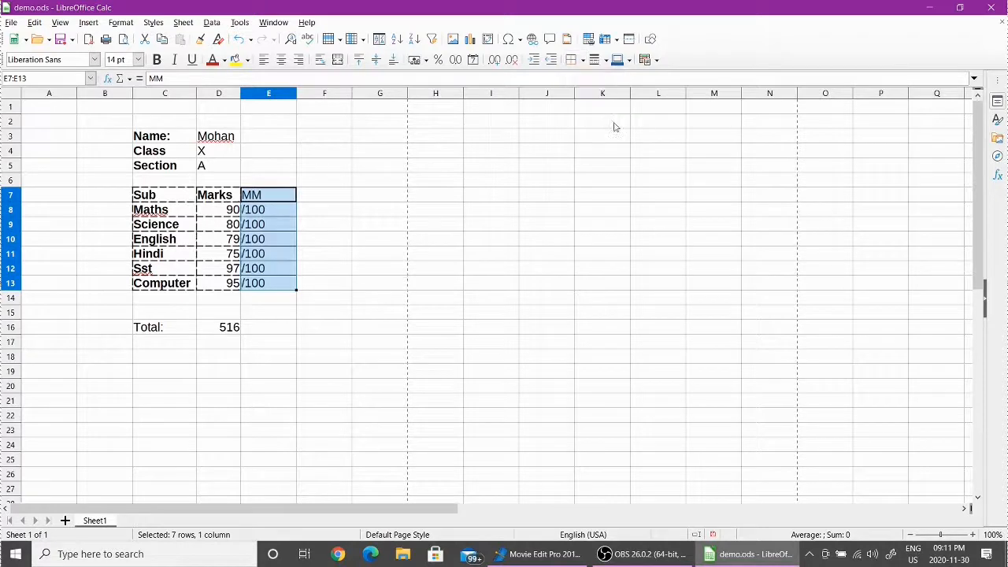
# Step: Make the MM header in E7 bold
pyautogui.click(358, 201)
pyautogui.click(277, 199)
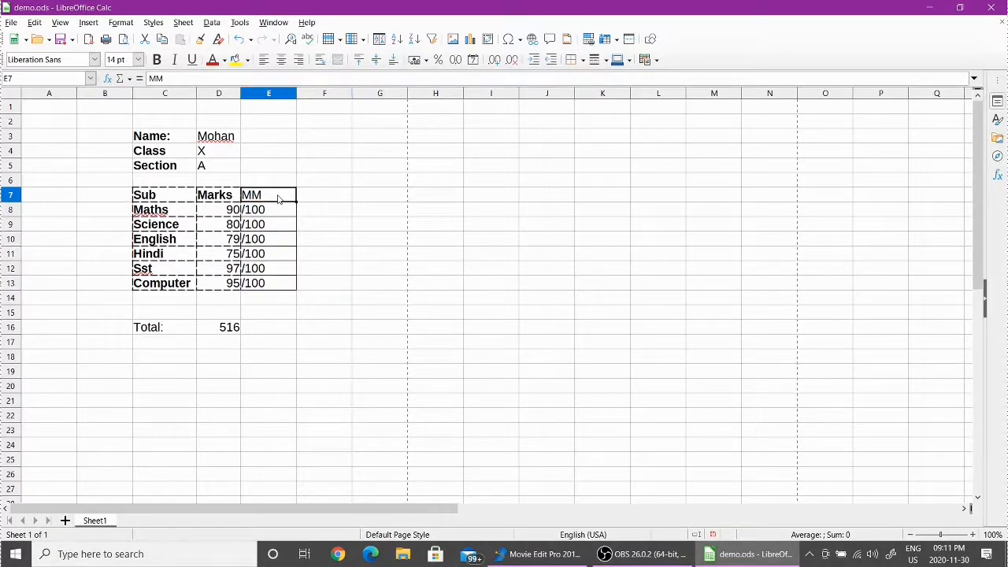
pyautogui.click(358, 209)
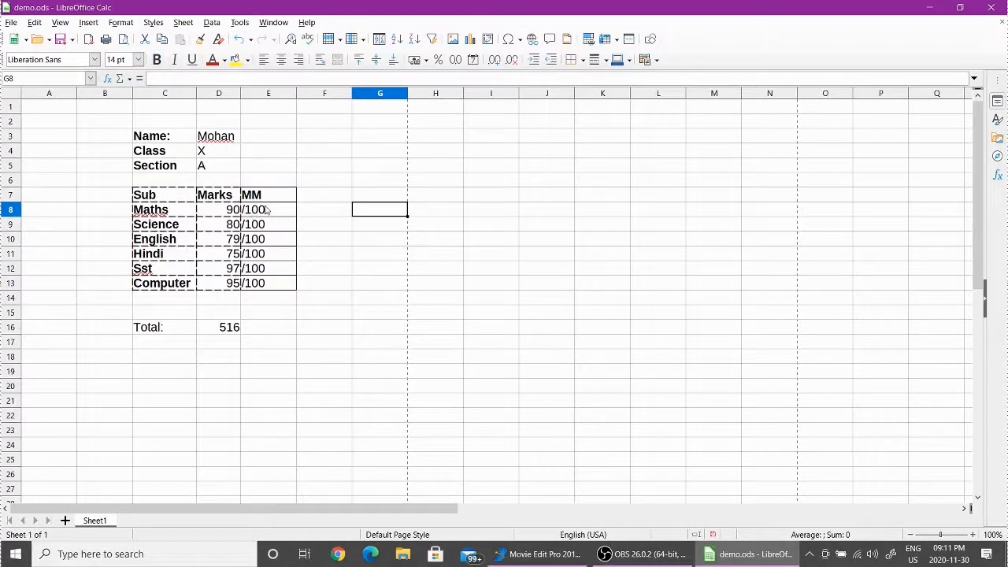
# Step: Apply uniform solid borders to all cells of the whole marks table C7:E13
pyautogui.moveTo(153, 196); pyautogui.dragTo(295, 285)
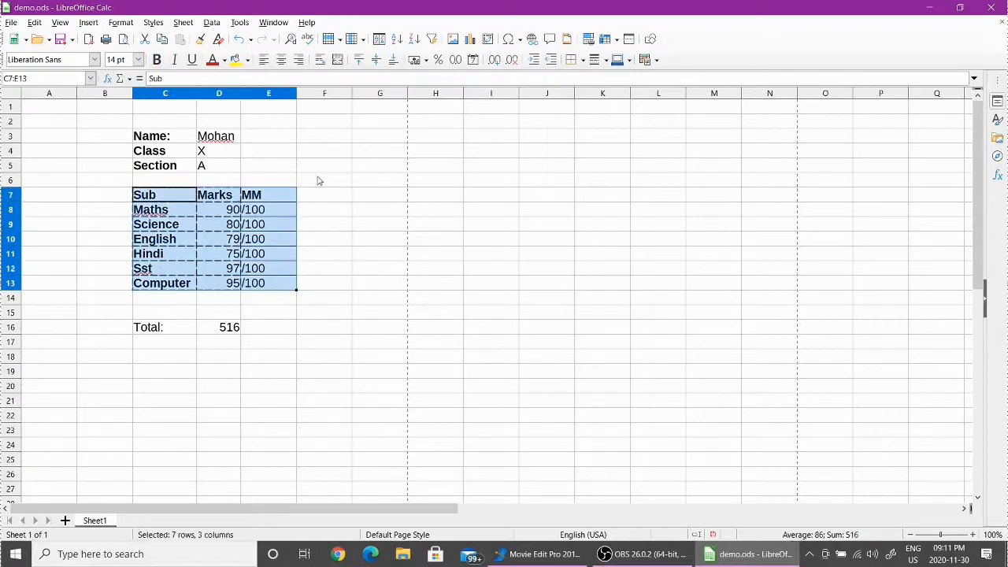
pyautogui.click(582, 60)
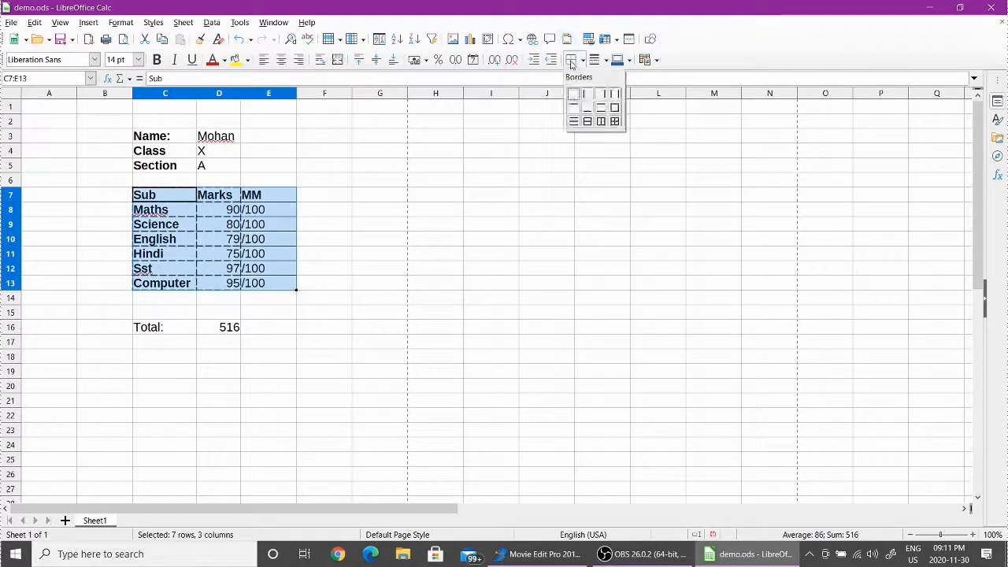
pyautogui.click(615, 123)
pyautogui.click(432, 214)
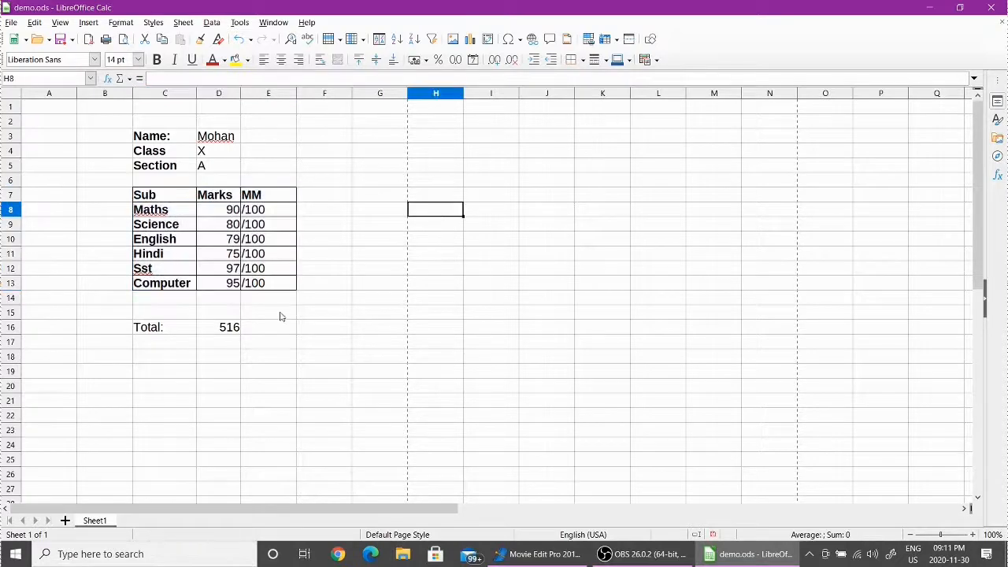
# Step: Enter /600 in cell E16 beside the total marks
pyautogui.click(272, 321)
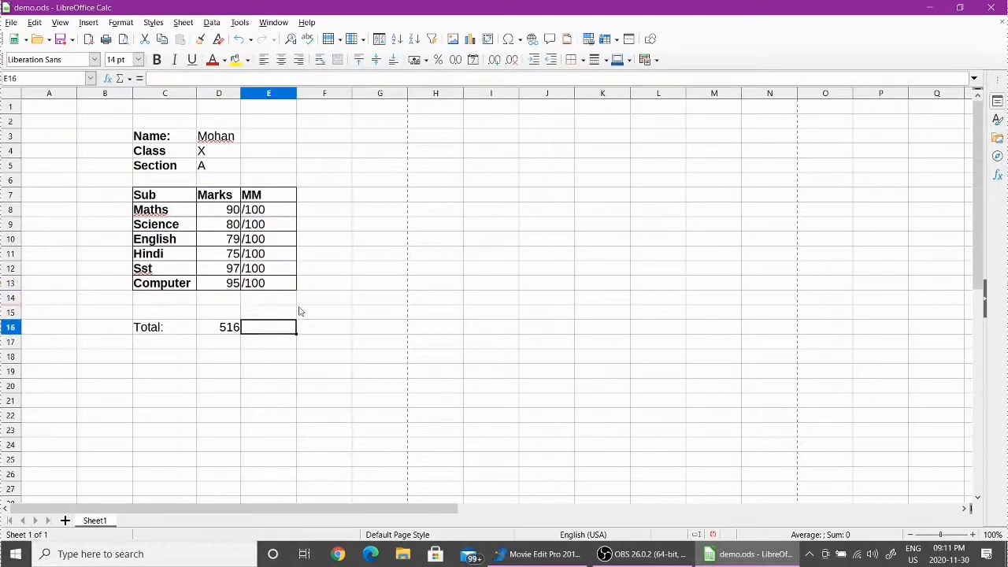
pyautogui.write('/600')
pyautogui.press('Return')
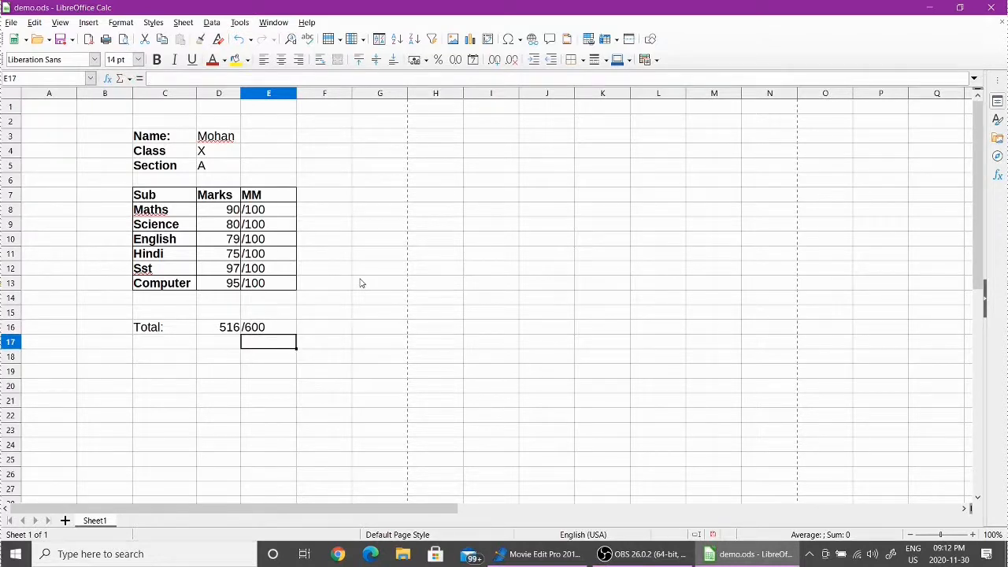
# Step: Make the Total: label in C16 bold and add a bold Per%: label in C17
pyautogui.click(170, 331)
pyautogui.hotkey('ctrl', 'b')
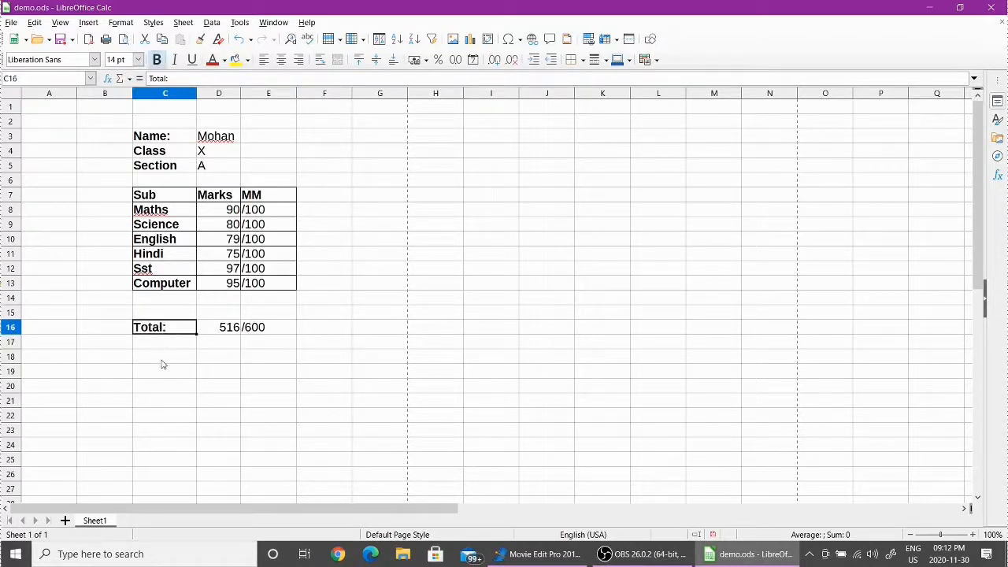
pyautogui.click(165, 366)
pyautogui.click(165, 346)
pyautogui.write('P')
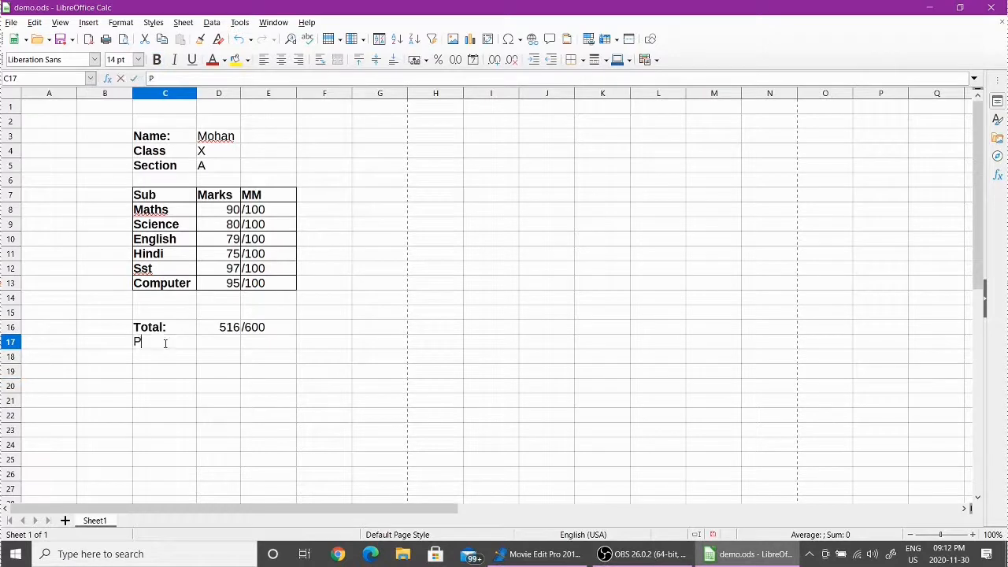
pyautogui.write('er%')
pyautogui.hotkey('ctrl', 'b')
pyautogui.click(211, 359)
pyautogui.click(161, 348)
pyautogui.hotkey('ctrl', 'b')
pyautogui.doubleClick(178, 347)
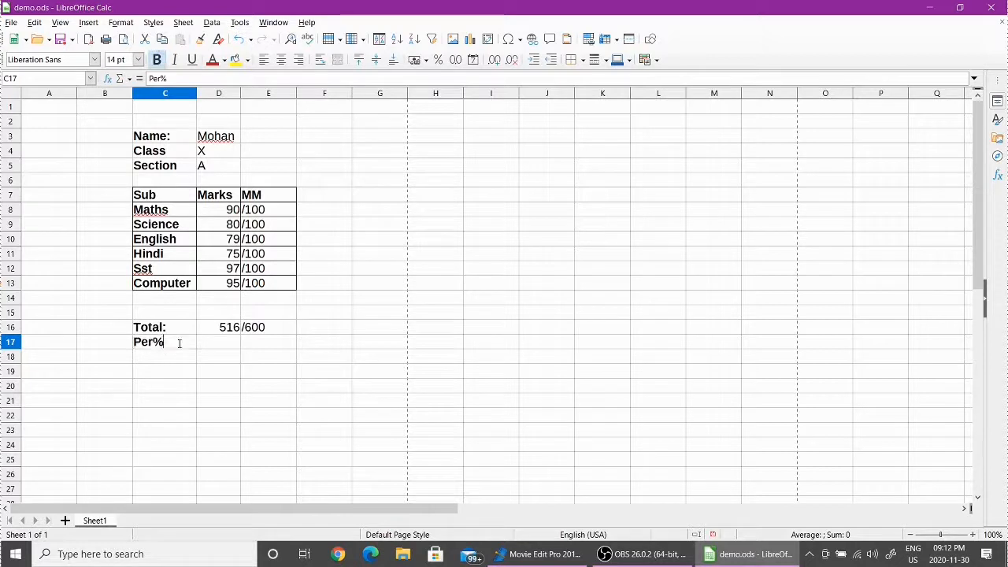
pyautogui.write(':')
pyautogui.click(223, 363)
# Step: Calculate the percentage in D17 with the formula =D16*100/600
pyautogui.click(221, 344)
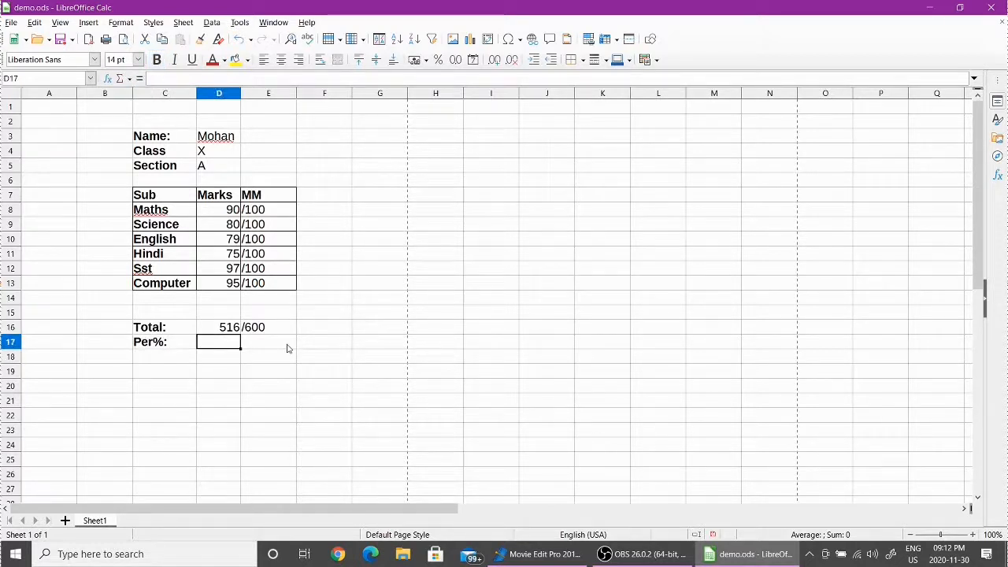
pyautogui.write('=')
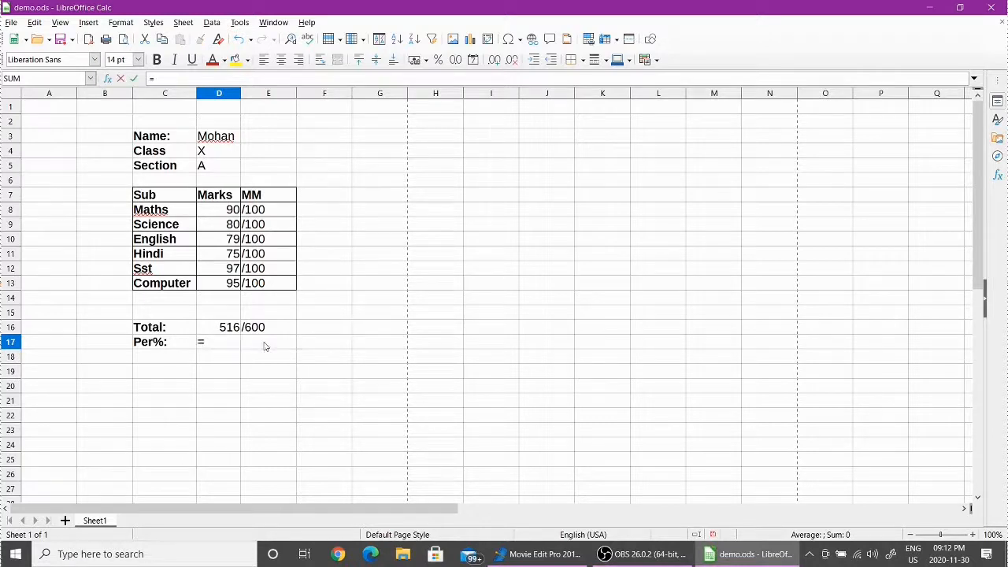
pyautogui.click(229, 330)
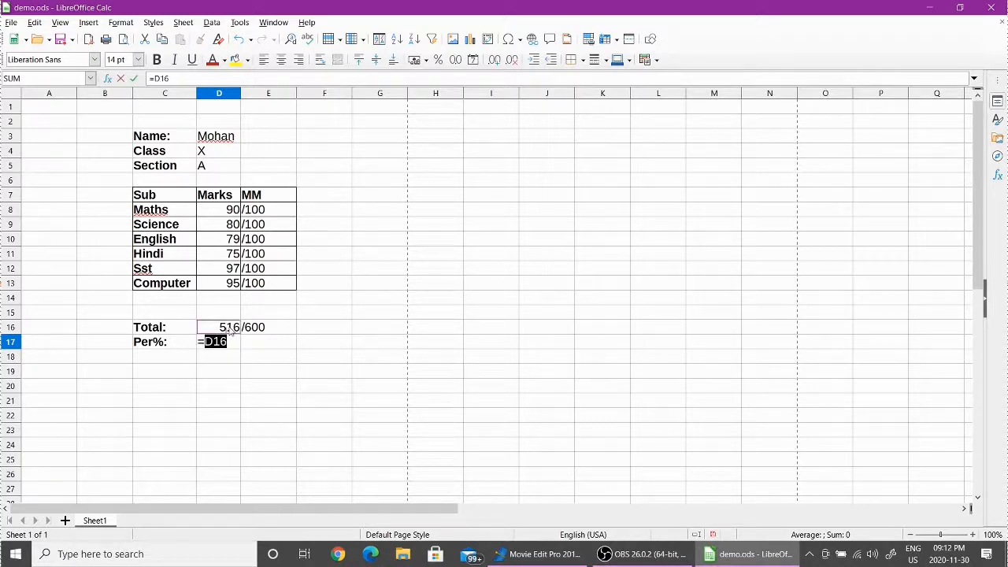
pyautogui.write('*100')
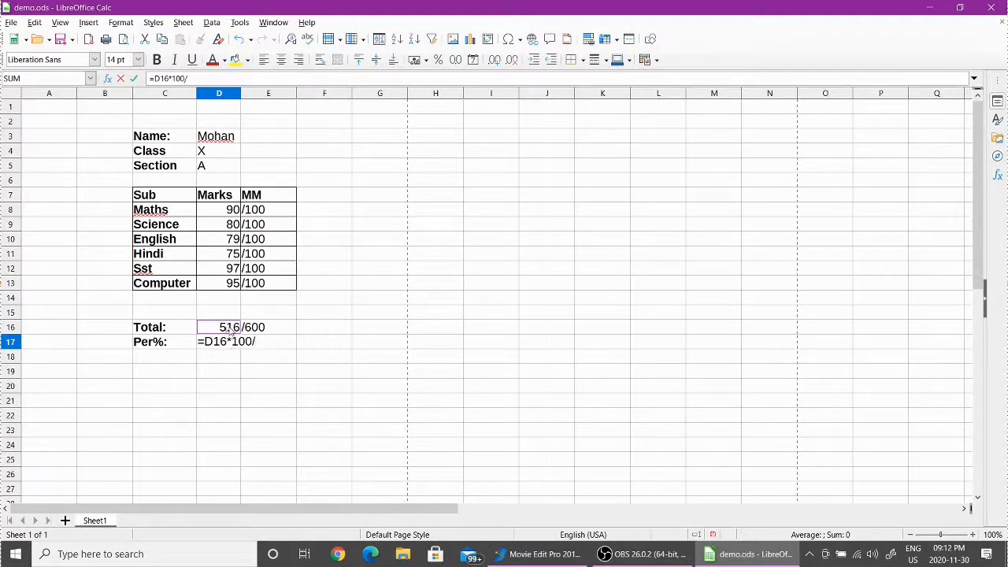
pyautogui.write('/600')
pyautogui.press('Return')
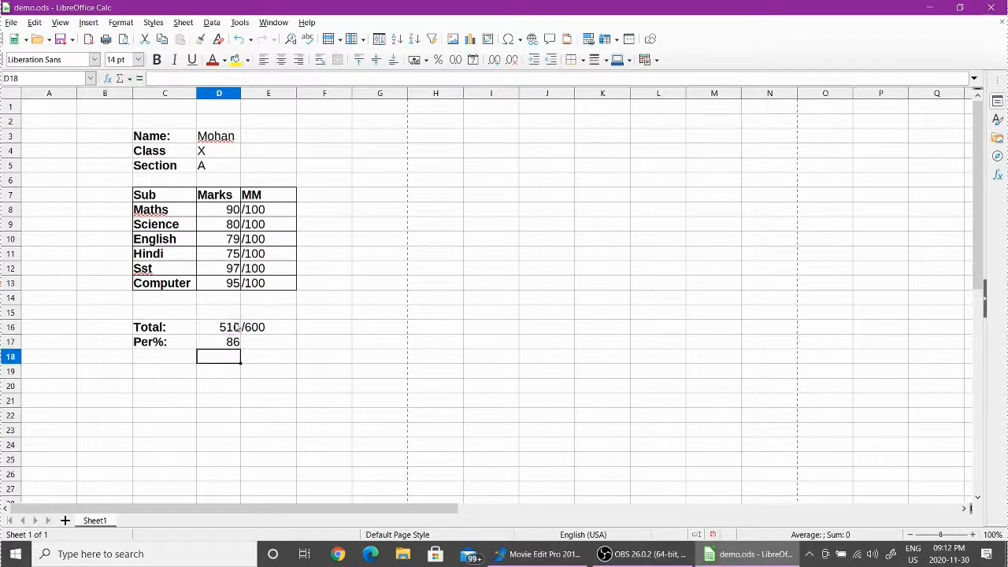
# Step: Enter a % sign in cell E17 beside the calculated percentage
pyautogui.click(266, 355)
pyautogui.click(233, 347)
pyautogui.click(267, 349)
pyautogui.write('%')
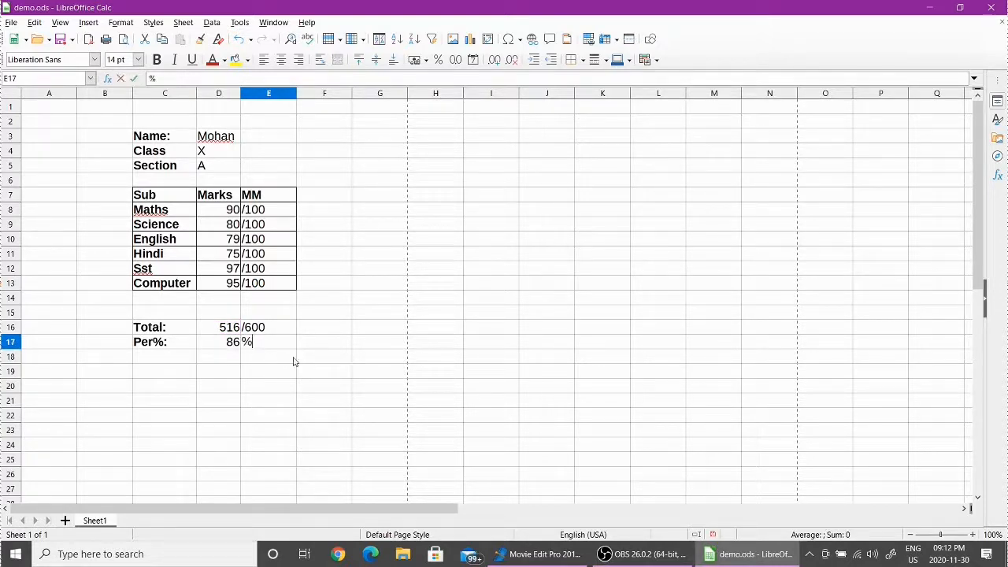
pyautogui.click(394, 358)
pyautogui.click(268, 358)
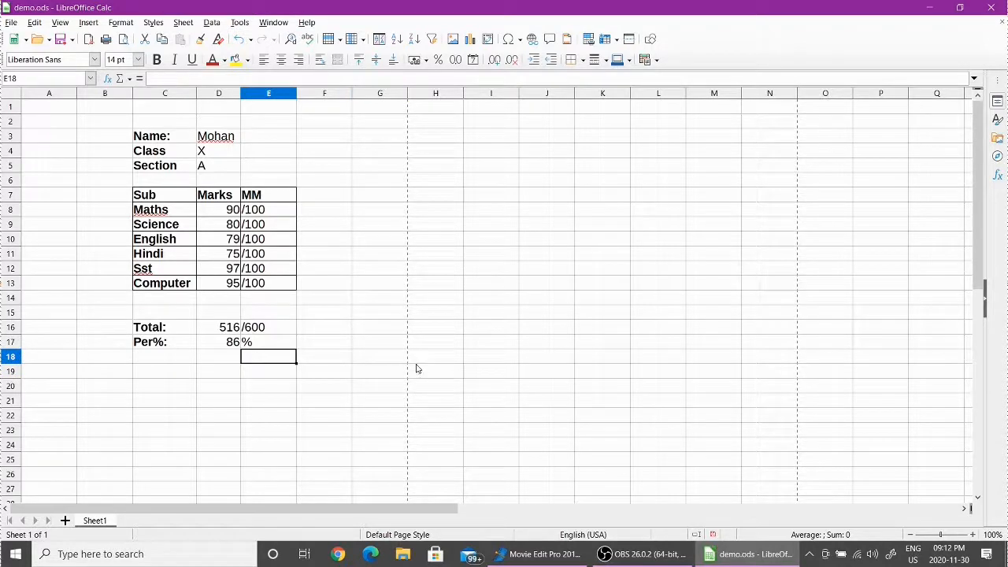
pyautogui.click(421, 364)
pyautogui.moveTo(157, 140); pyautogui.dragTo(264, 348)
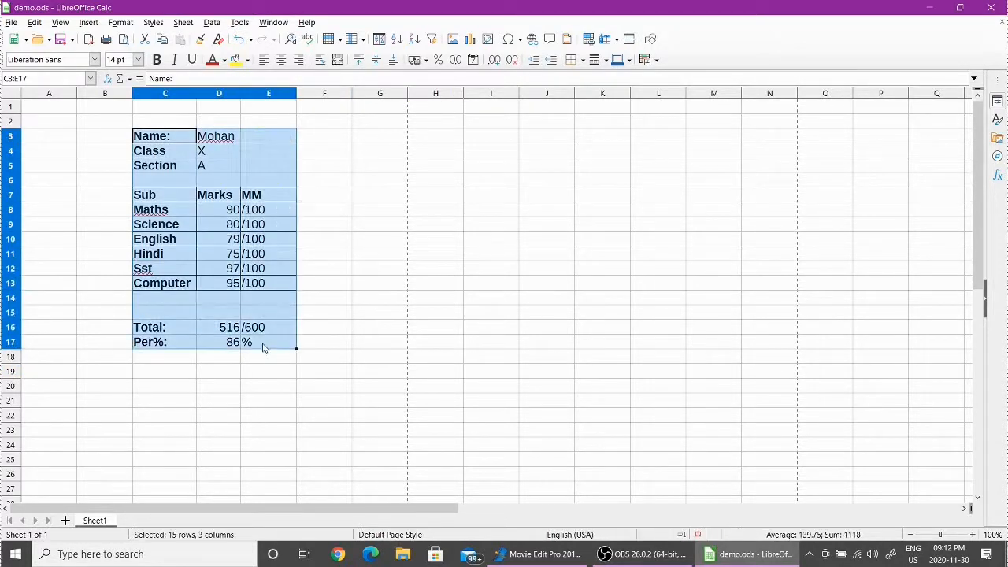
pyautogui.click(428, 283)
pyautogui.click(159, 140)
pyautogui.click(157, 154)
pyautogui.click(158, 168)
# Step: Extend the Sub header in C7 to read Subject
pyautogui.click(153, 195)
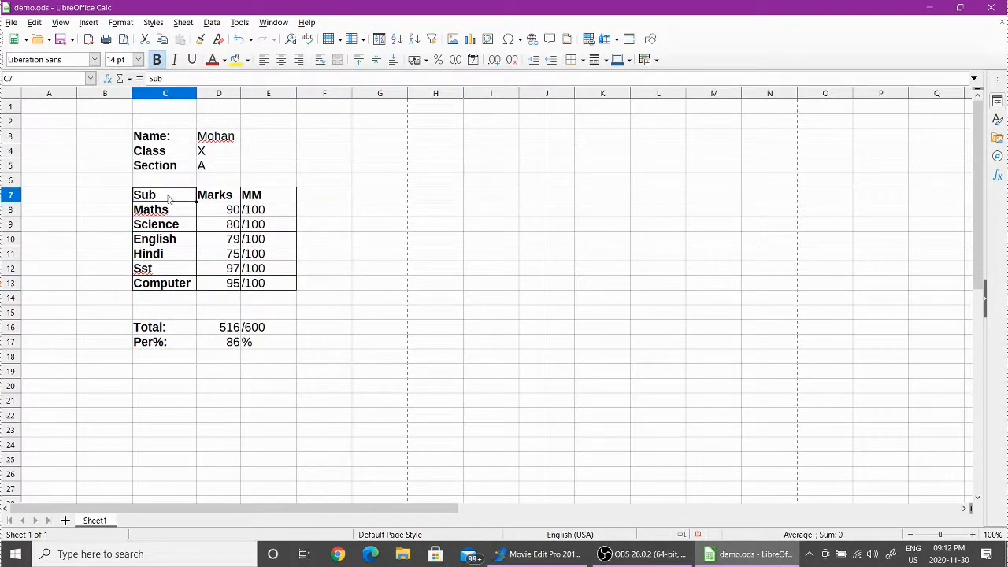
pyautogui.doubleClick(188, 196)
pyautogui.write('ject')
pyautogui.click(354, 228)
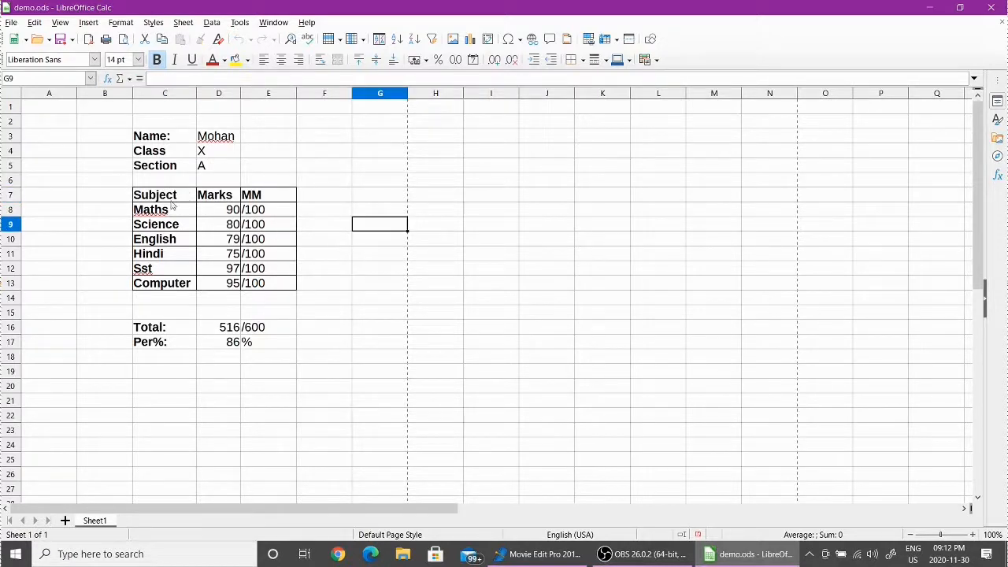
pyautogui.moveTo(150, 210); pyautogui.dragTo(154, 283)
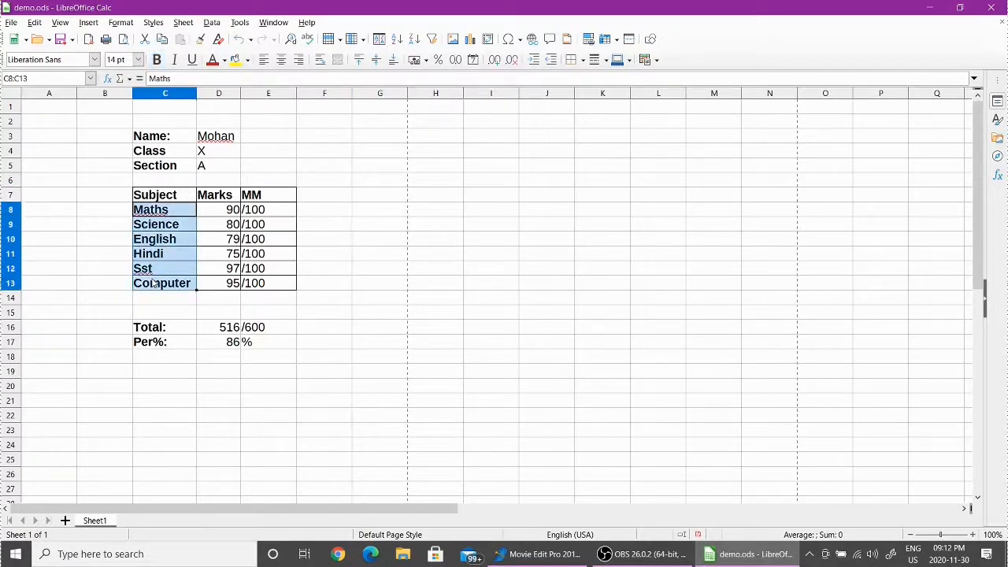
pyautogui.click(337, 238)
# Step: Center-align the contents of the whole column D
pyautogui.click(219, 94)
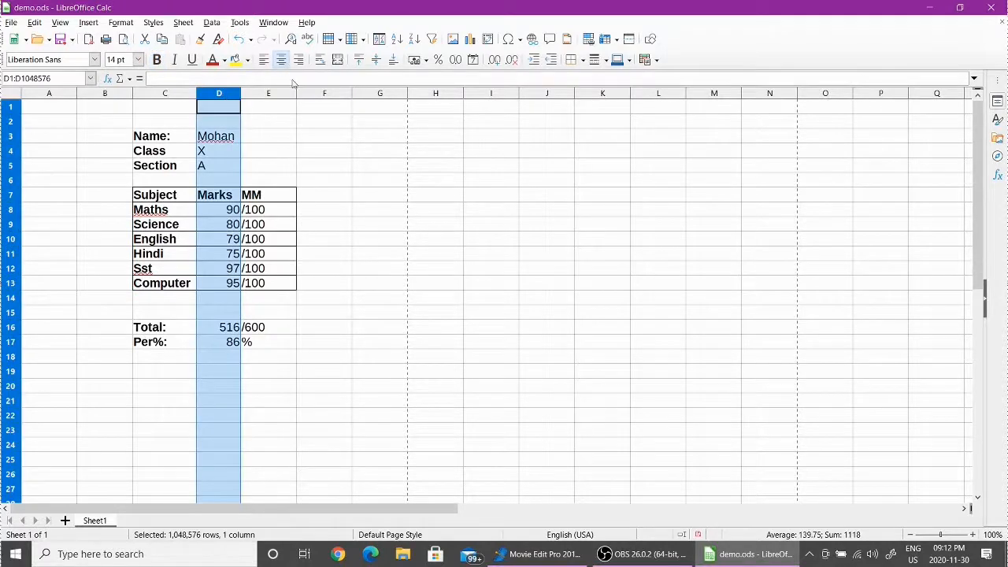
pyautogui.click(280, 59)
pyautogui.click(315, 154)
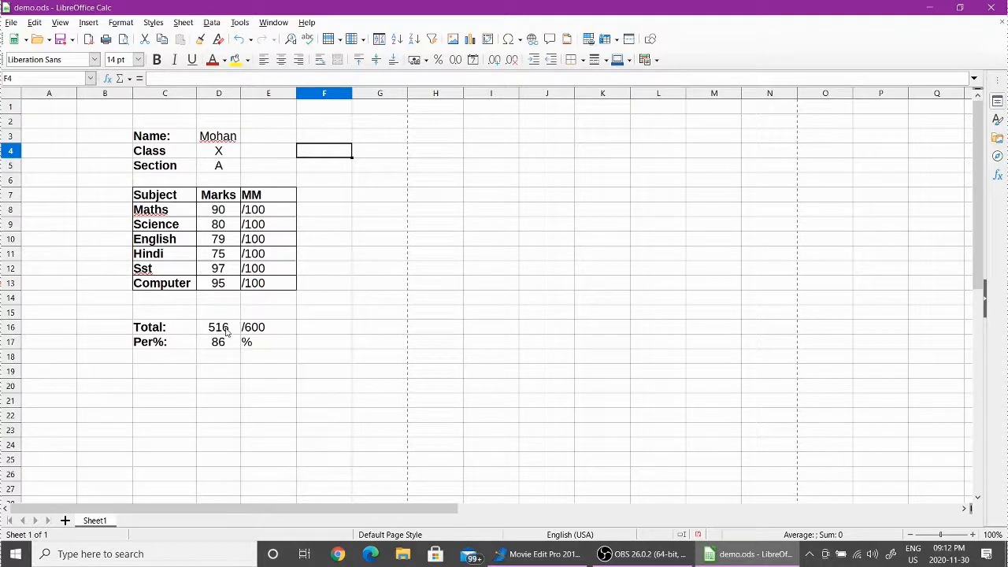
# Step: Right-align the total in D16 and the percentage in D17
pyautogui.click(228, 330)
pyautogui.click(298, 59)
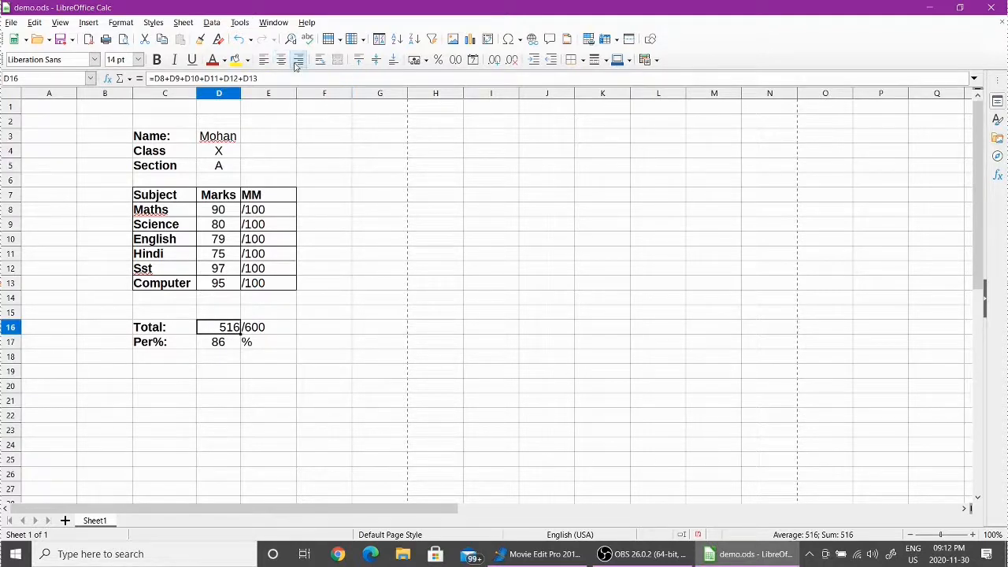
pyautogui.click(225, 343)
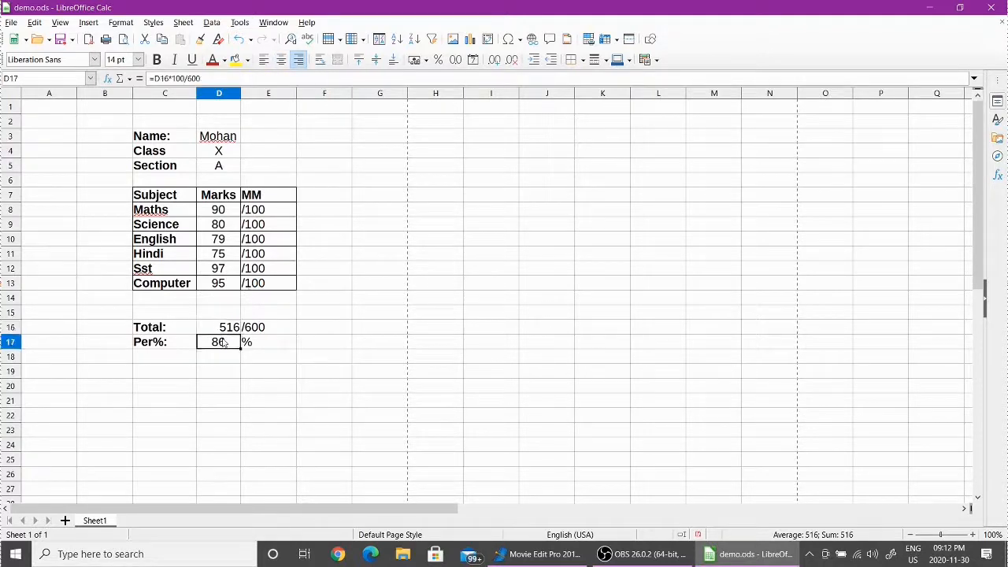
pyautogui.click(298, 60)
pyautogui.click(288, 213)
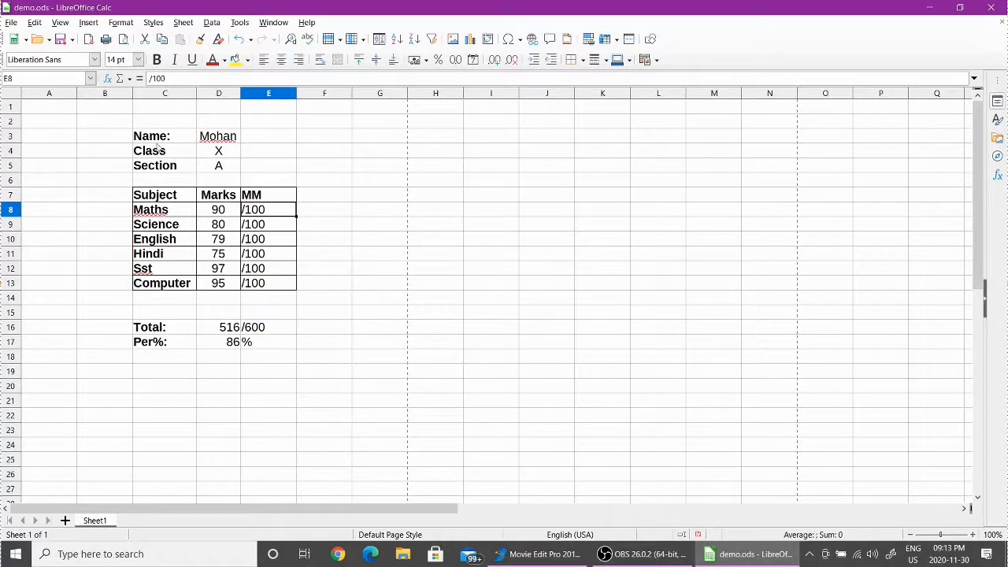
# Step: Examine the finished marks sheet and the cell references in the total's formula in D16
pyautogui.moveTo(112, 122); pyautogui.dragTo(321, 357)
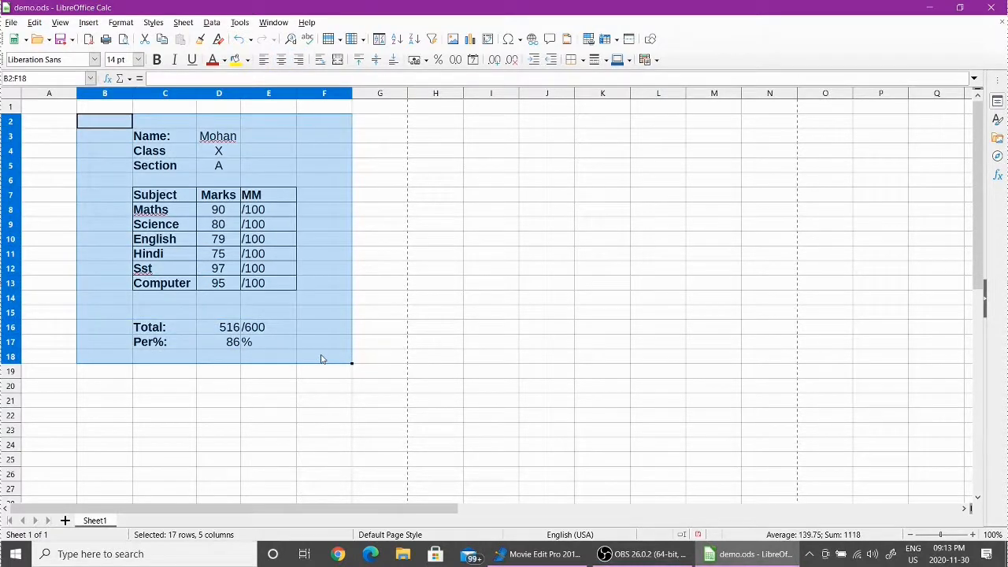
pyautogui.click(370, 266)
pyautogui.click(228, 332)
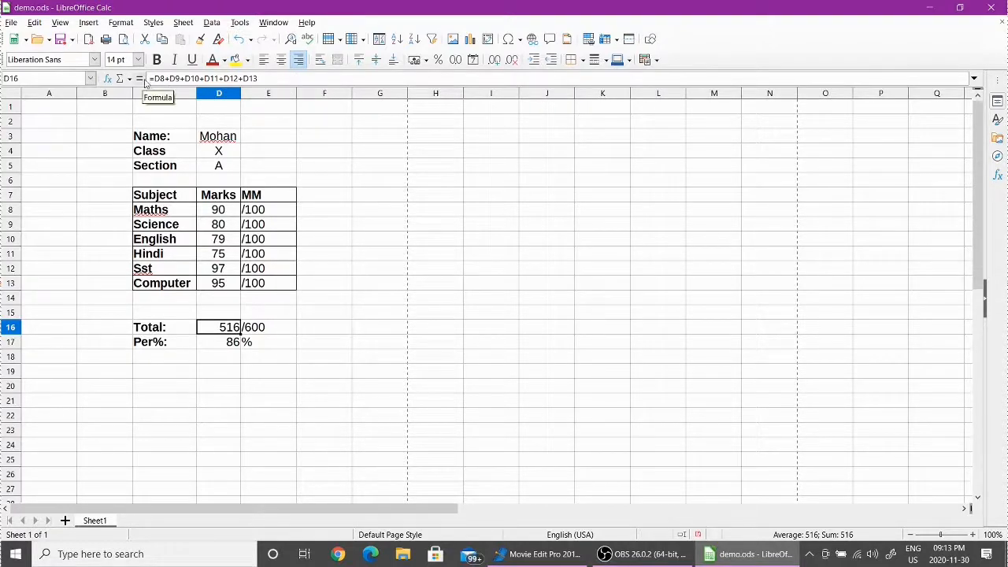
pyautogui.click(229, 367)
pyautogui.click(229, 326)
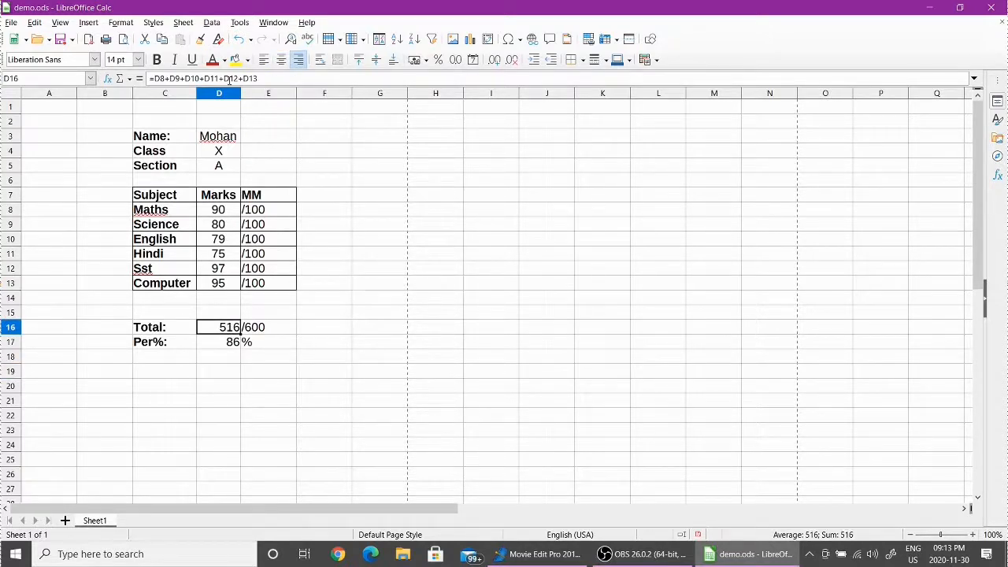
pyautogui.click(260, 372)
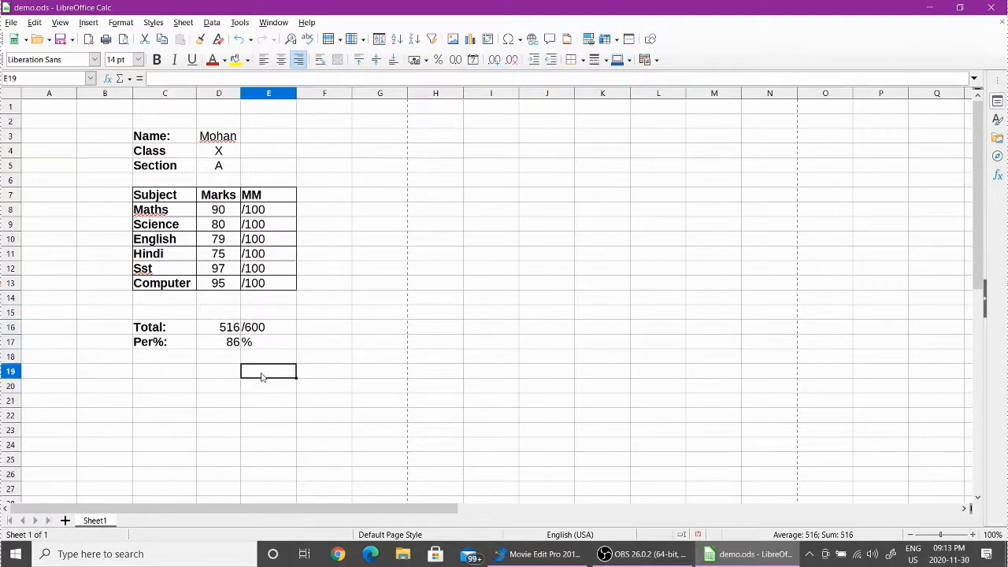
pyautogui.doubleClick(227, 332)
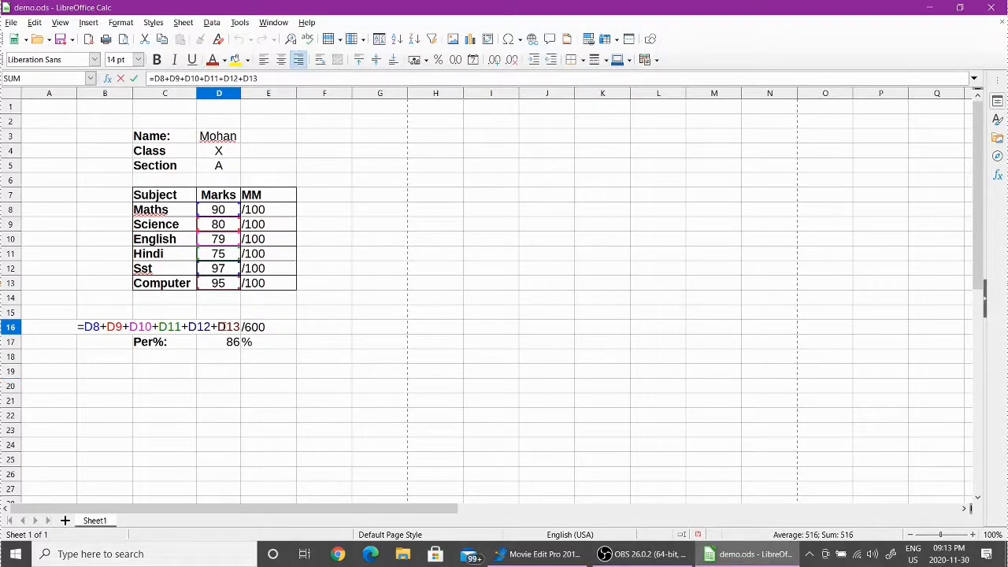
pyautogui.press('Return')
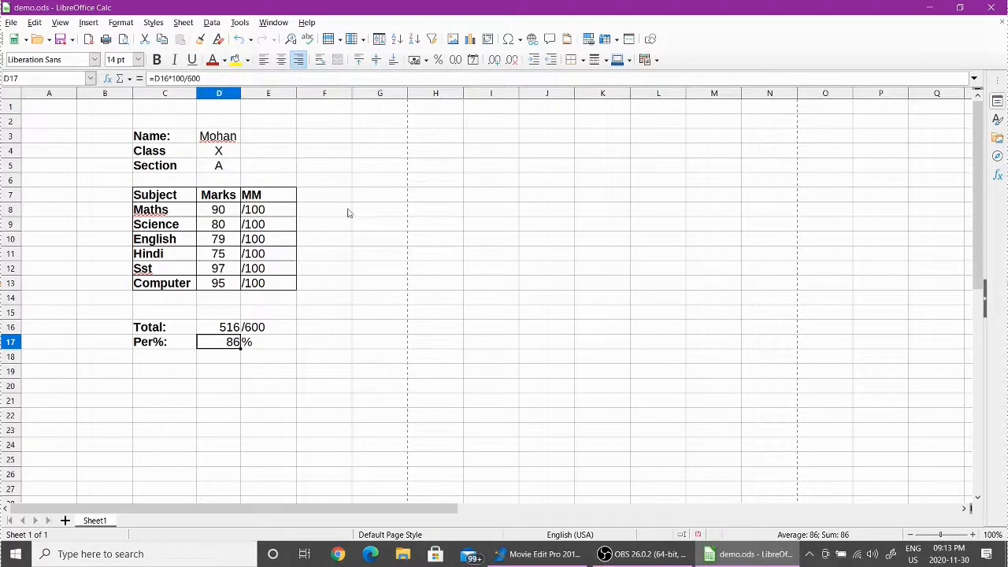
pyautogui.click(354, 250)
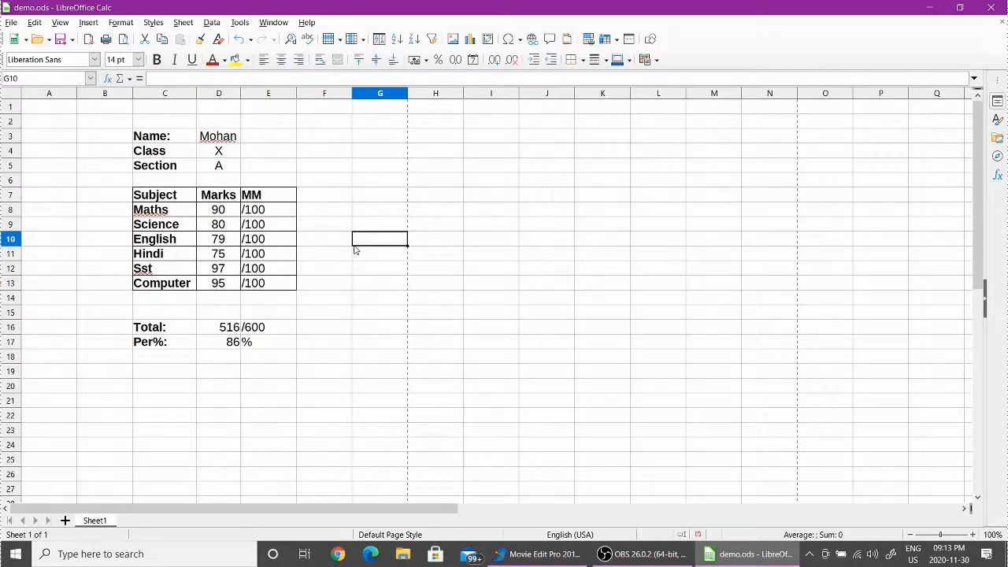
pyautogui.click(329, 277)
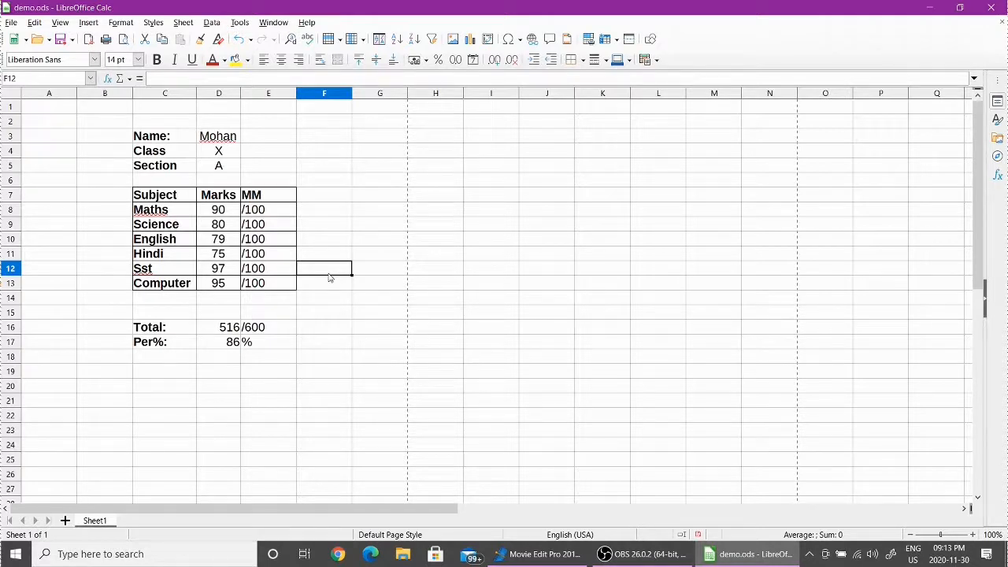
# Step: Right-align the subject marks in D8:D13
pyautogui.moveTo(225, 206); pyautogui.dragTo(224, 288)
pyautogui.click(299, 60)
pyautogui.click(314, 234)
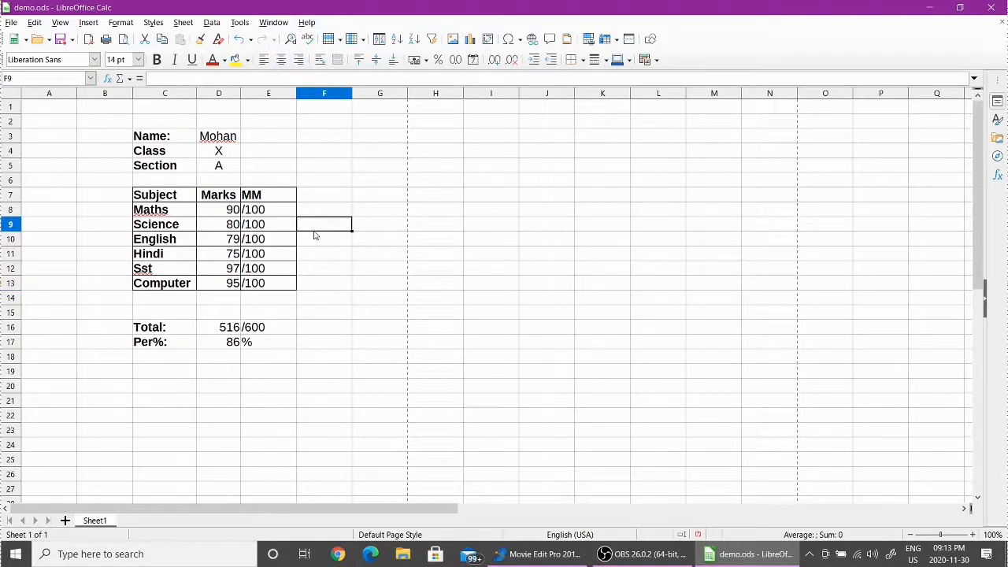